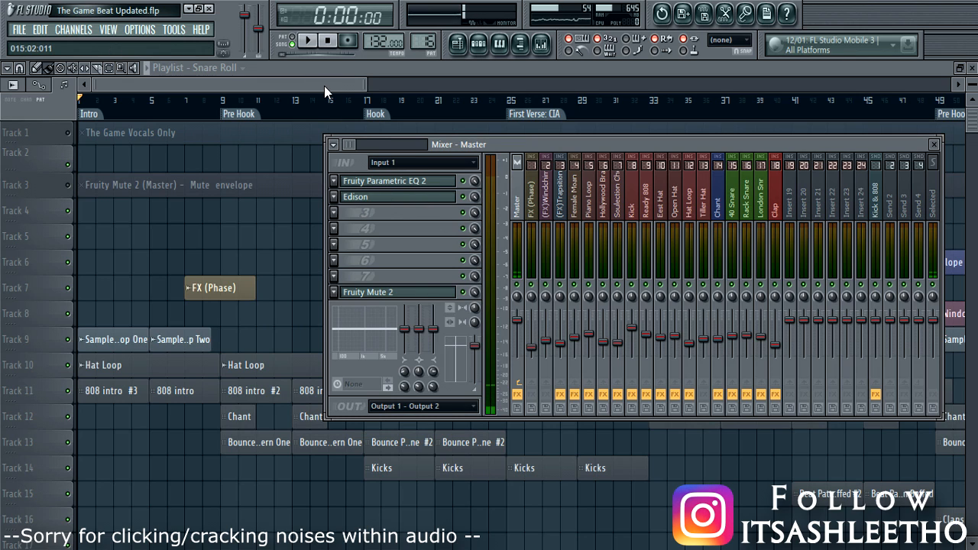
Open the channel settings of The Game Reference sample
{"action": "left_click", "coordinate": [313, 66]}
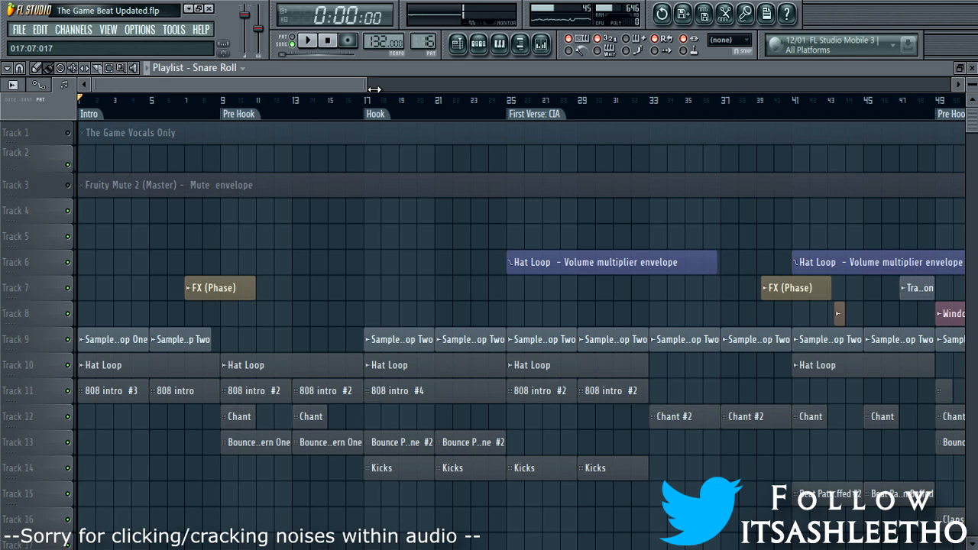
{"action": "left_click_drag", "start_coordinate": [373, 89], "coordinate": [313, 101]}
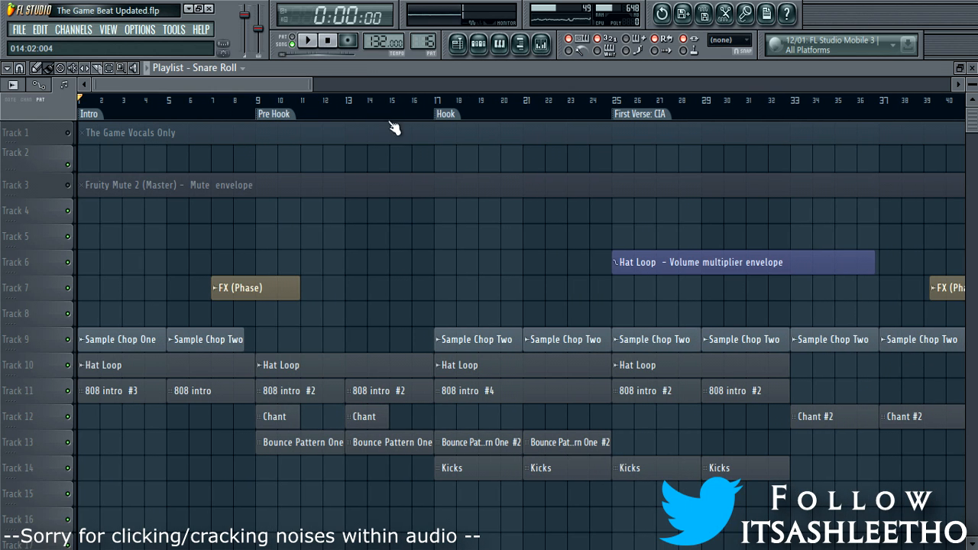
{"action": "left_click", "coordinate": [479, 45]}
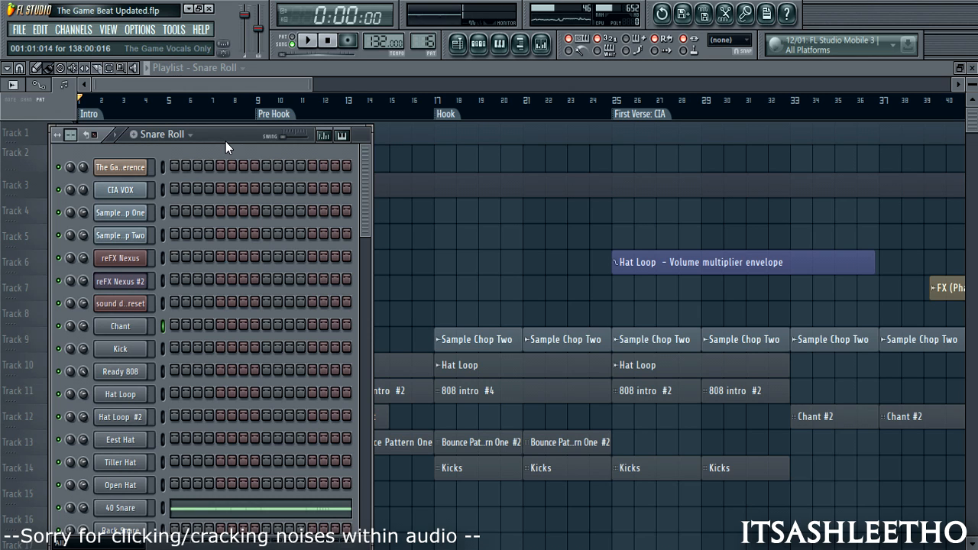
{"action": "left_click", "coordinate": [120, 168]}
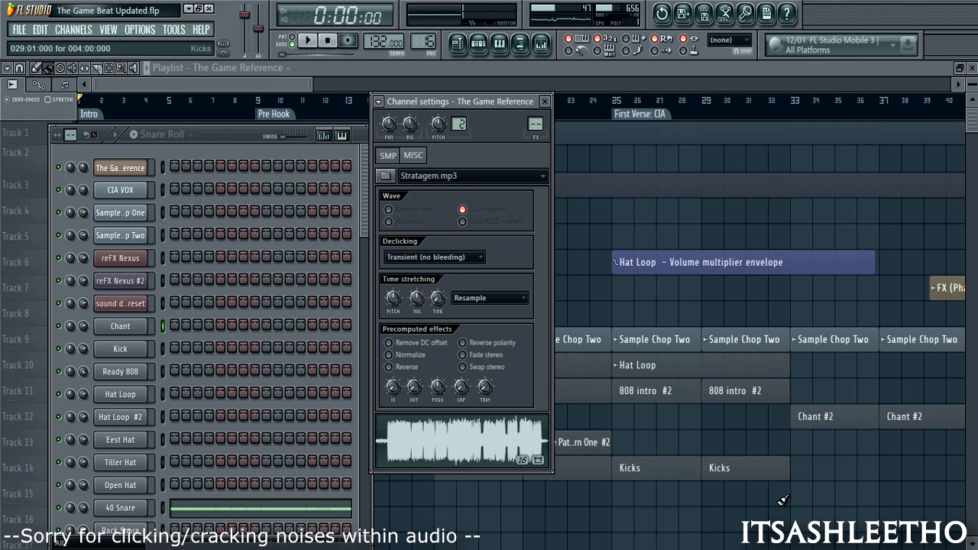
{"action": "left_click", "coordinate": [898, 546]}
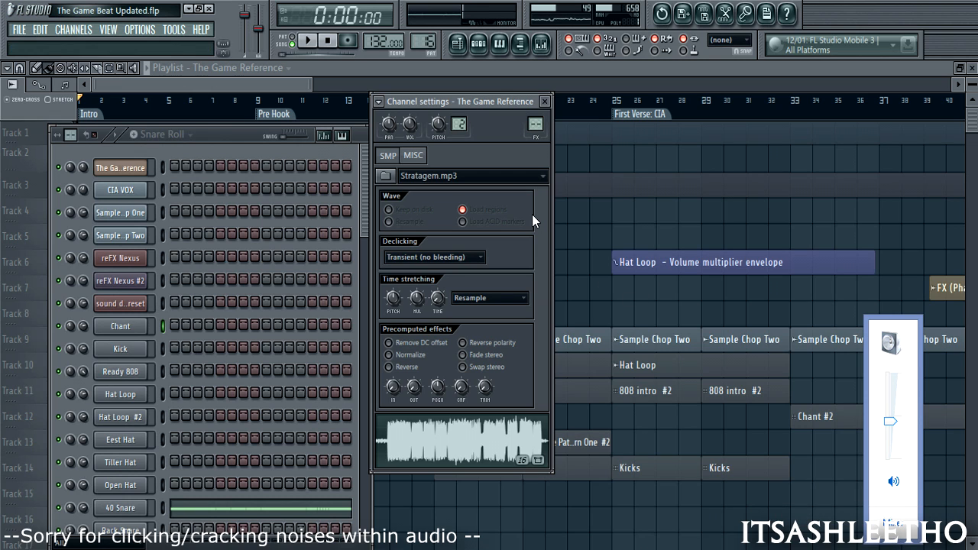
{"action": "left_click", "coordinate": [534, 244]}
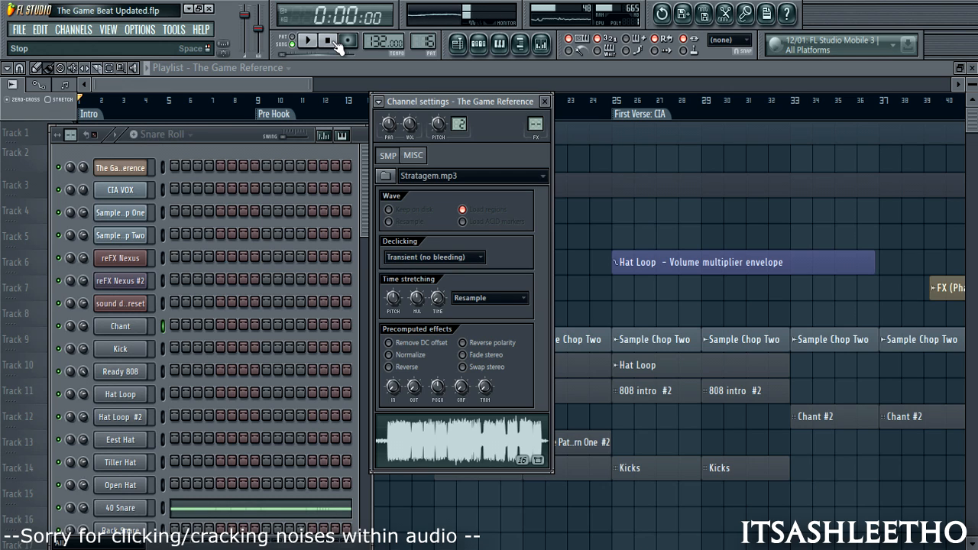
Select the Intro section of the playlist, from bar 1 up to bar 9
{"action": "left_click", "coordinate": [503, 70]}
{"action": "scroll", "coordinate": [322, 97], "scroll_direction": "up", "scroll_amount": 3}
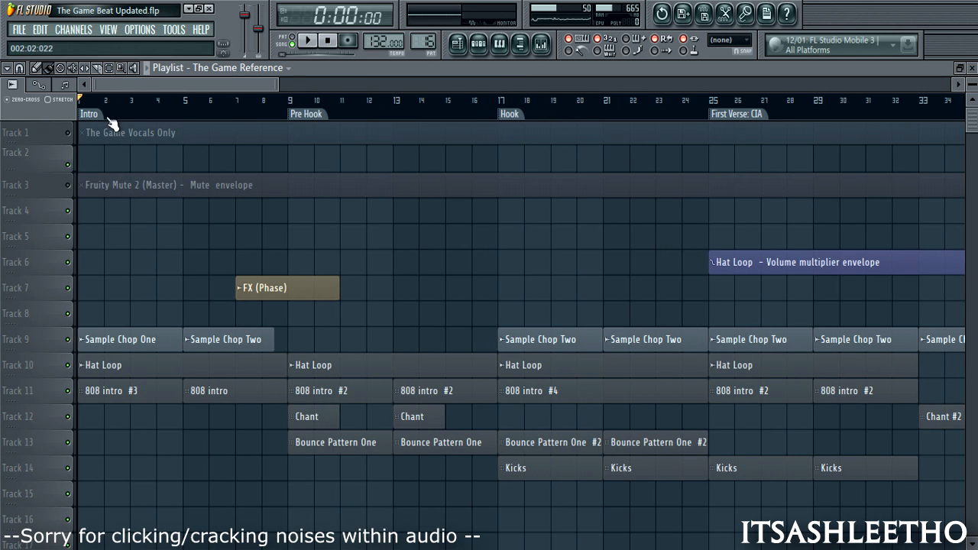
{"action": "left_click_drag", "start_coordinate": [80, 99], "coordinate": [289, 99]}
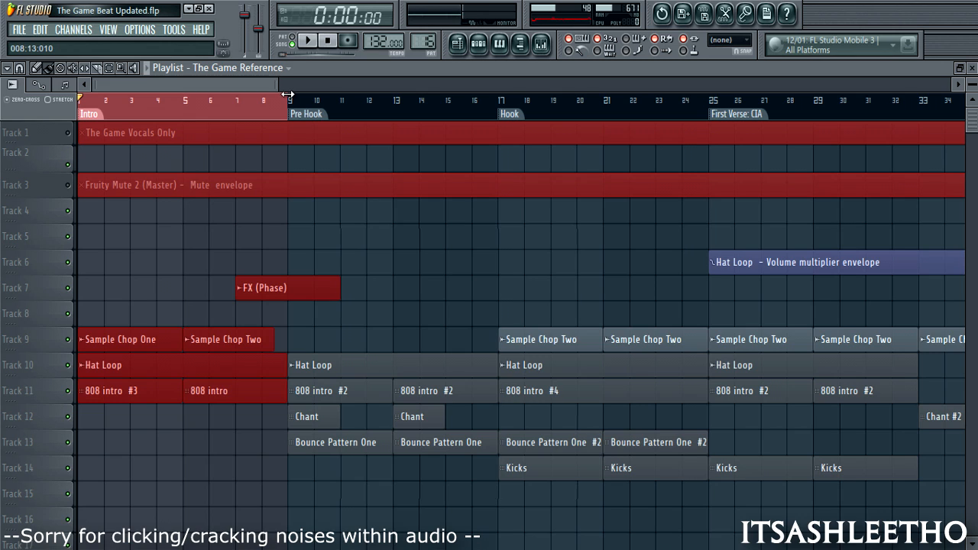
Replace The Game Reference settings with those of Sample Chop One and bring up the Piano Loop mixer track
{"action": "left_click", "coordinate": [484, 46]}
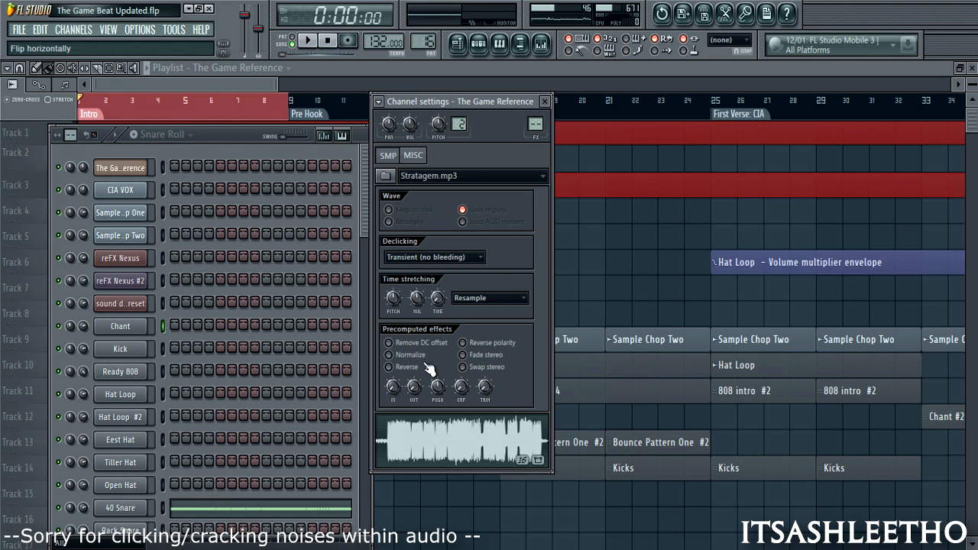
{"action": "left_click", "coordinate": [544, 101]}
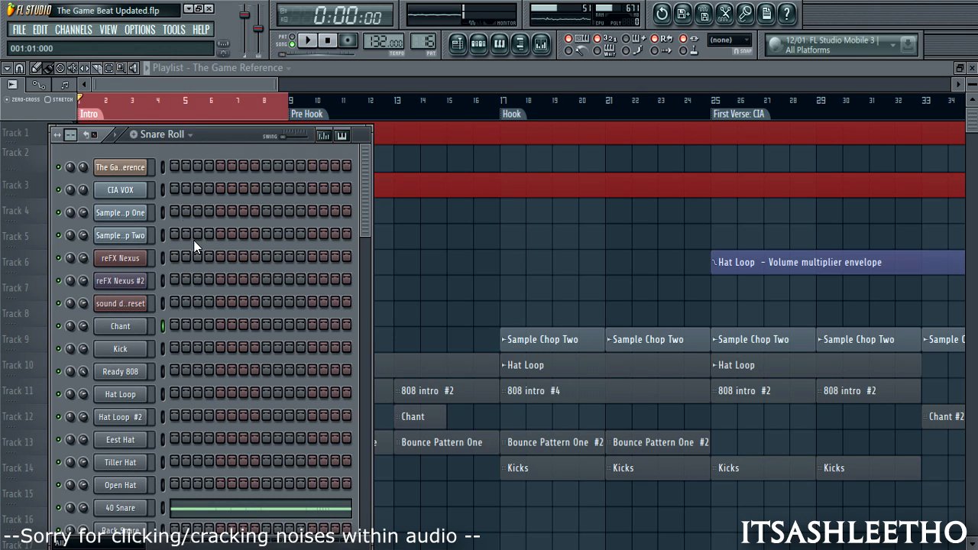
{"action": "left_click", "coordinate": [130, 215]}
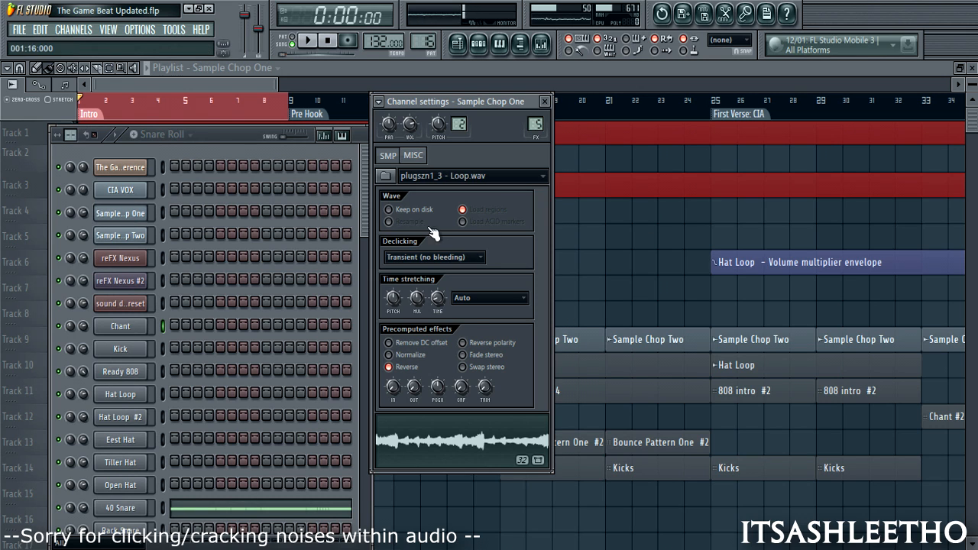
{"action": "left_click", "coordinate": [541, 44]}
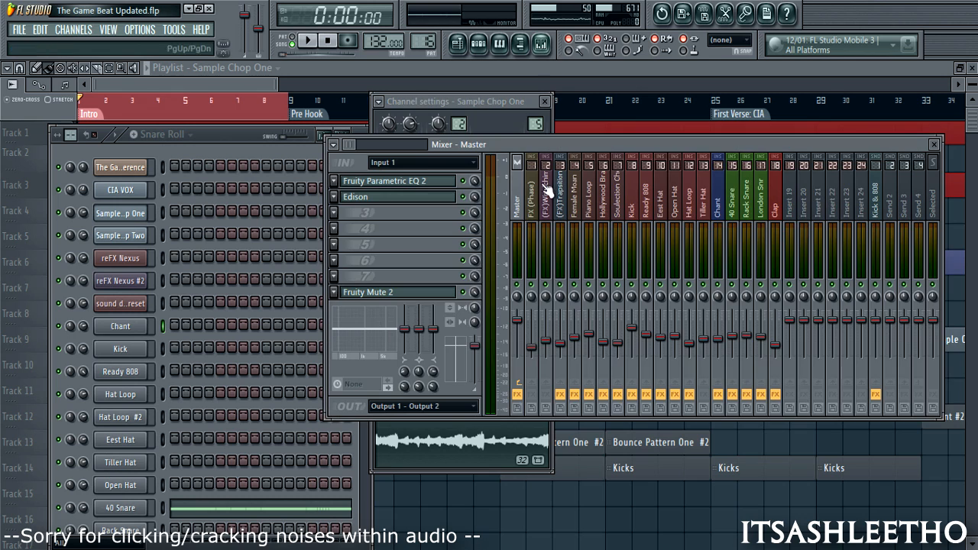
{"action": "left_click", "coordinate": [591, 203]}
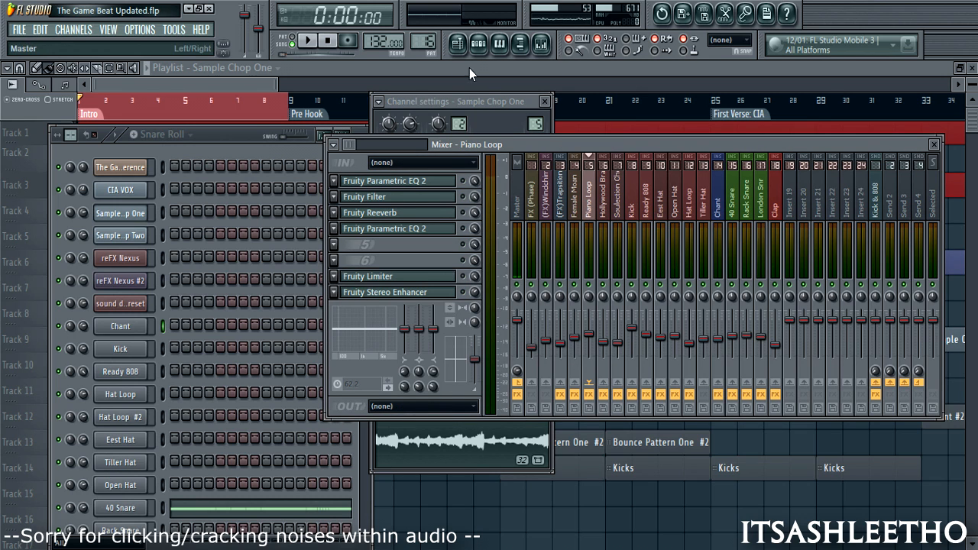
Turn off the Reverse effect for the Sample Chop One and Sample Chop Two channels
{"action": "left_click", "coordinate": [493, 103]}
{"action": "left_click", "coordinate": [389, 368]}
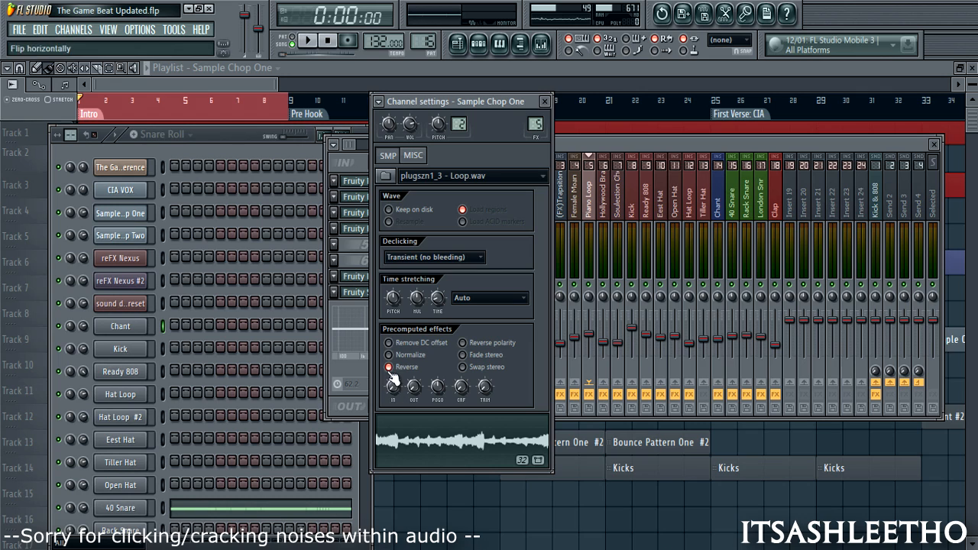
{"action": "left_click", "coordinate": [114, 238]}
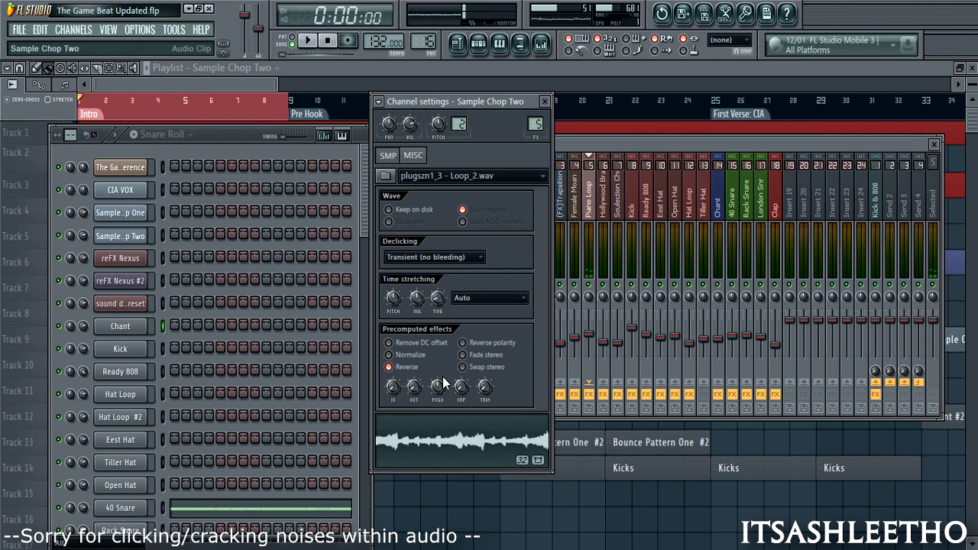
{"action": "left_click", "coordinate": [389, 368]}
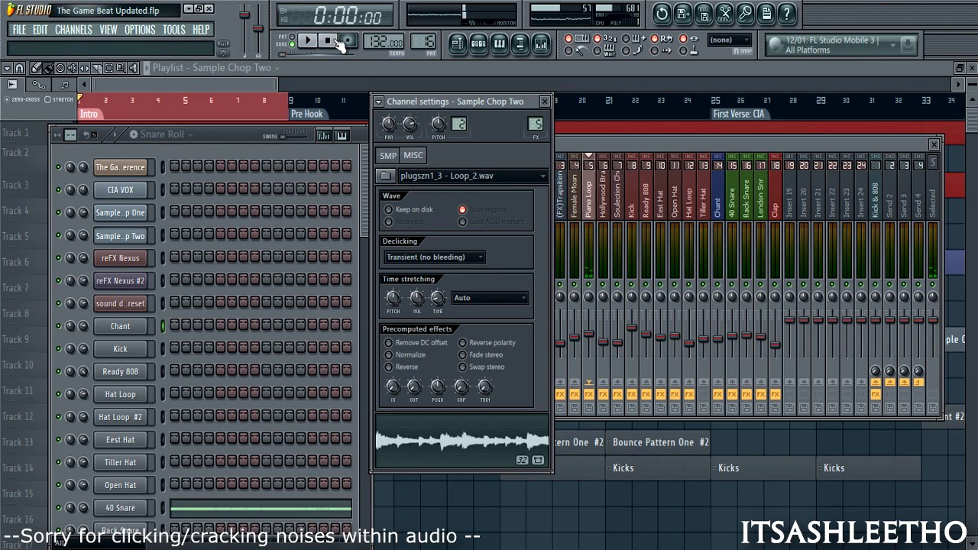
Turn Reverse back on for Sample Chop Two and Sample Chop One, and close the channel settings
{"action": "left_click", "coordinate": [401, 370]}
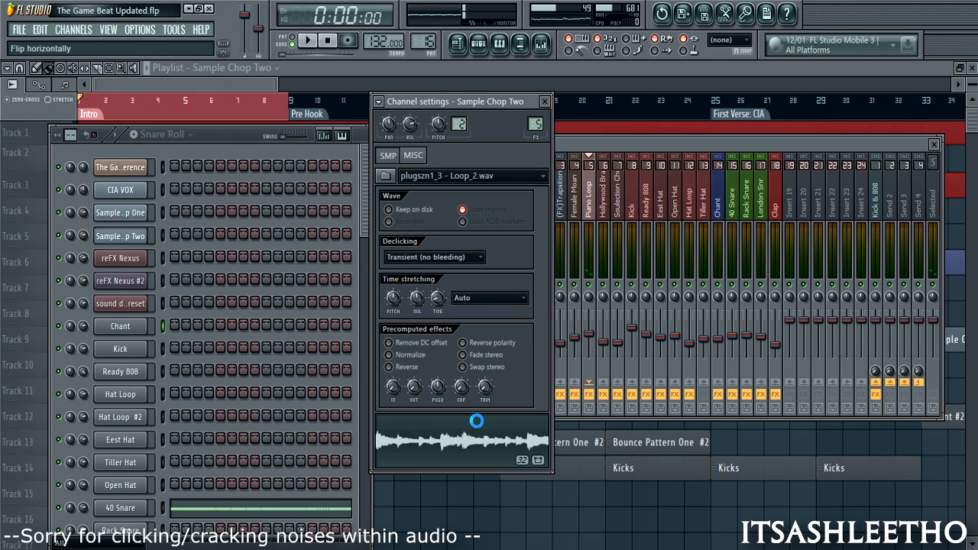
{"action": "left_click", "coordinate": [114, 214]}
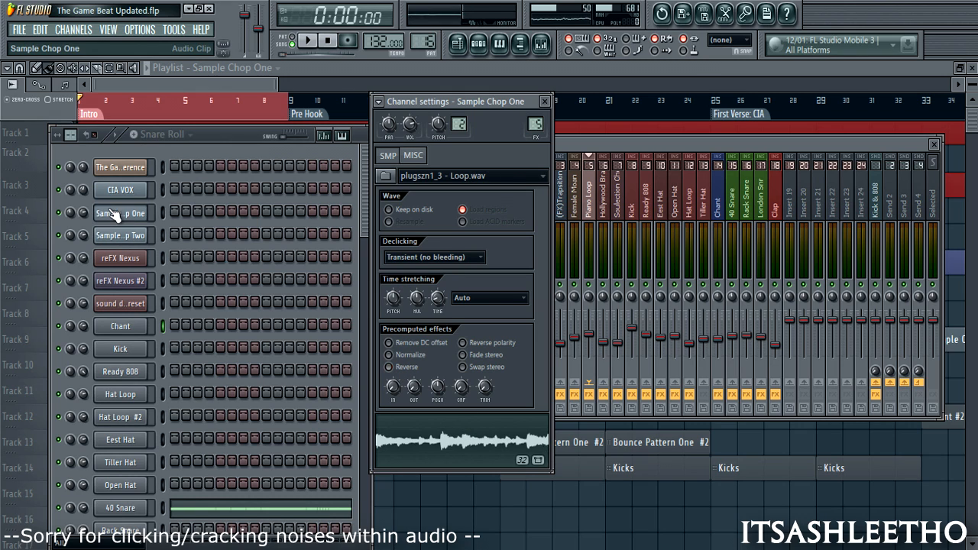
{"action": "left_click", "coordinate": [391, 367]}
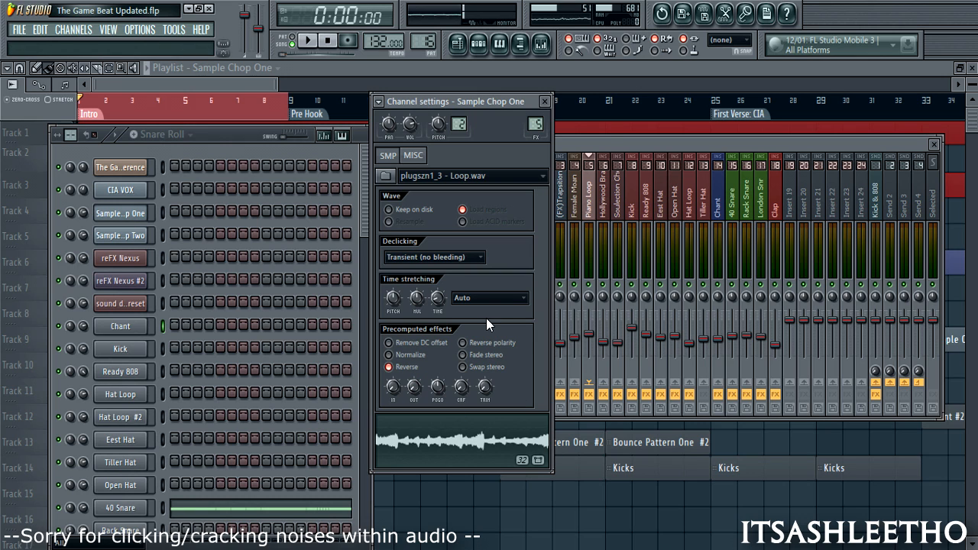
{"action": "left_click", "coordinate": [544, 101]}
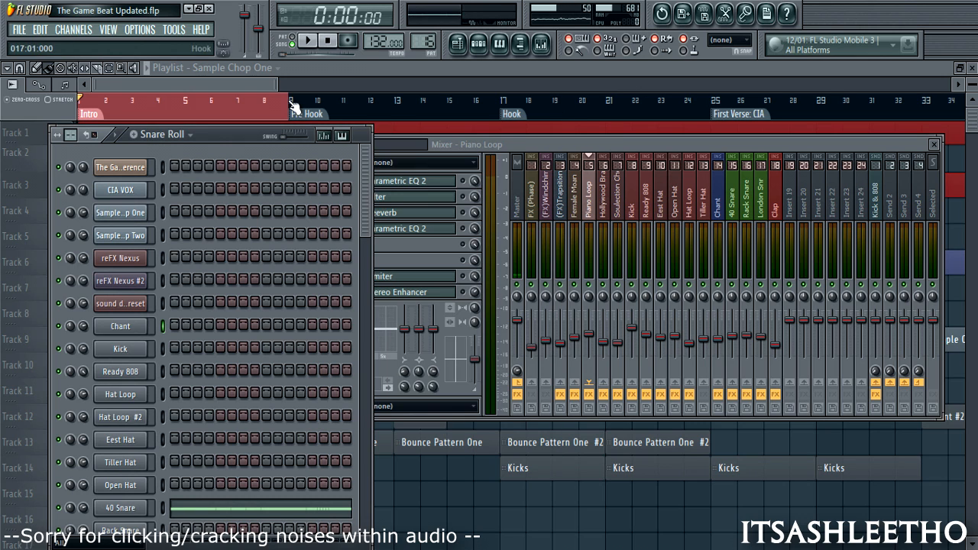
Mute the Hat Loop and 808 intro tracks, Track 10 and Track 11, in the playlist
{"action": "left_click", "coordinate": [336, 67]}
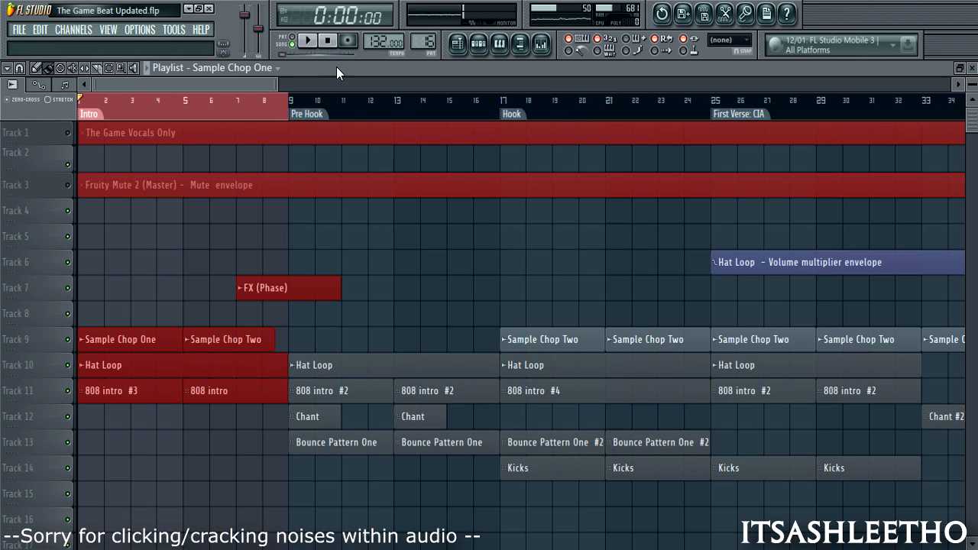
{"action": "left_click", "coordinate": [81, 365]}
{"action": "left_click", "coordinate": [81, 391]}
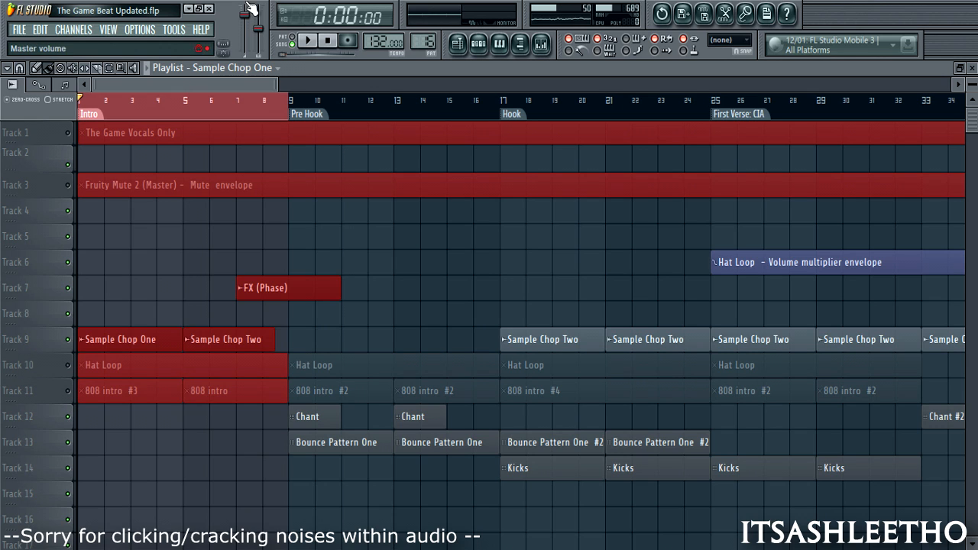
Play the Intro section with the mixer in view to hear the sample chops, and stop playback
{"action": "left_click", "coordinate": [309, 40]}
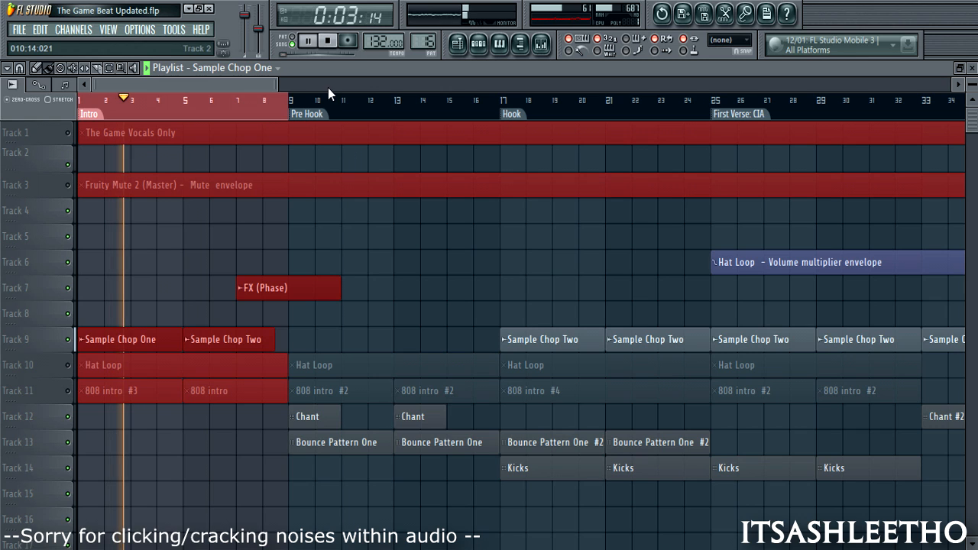
{"action": "left_click", "coordinate": [541, 46]}
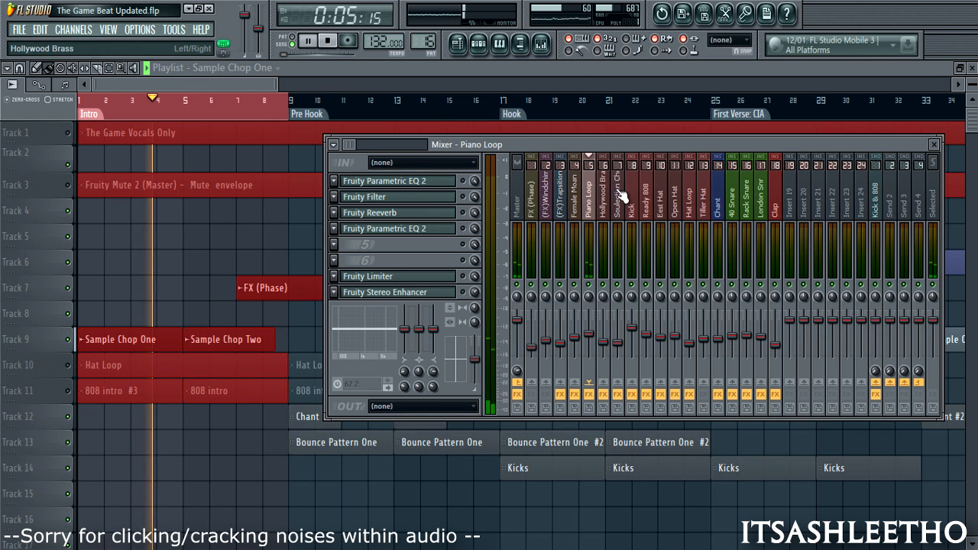
{"action": "left_click", "coordinate": [336, 41]}
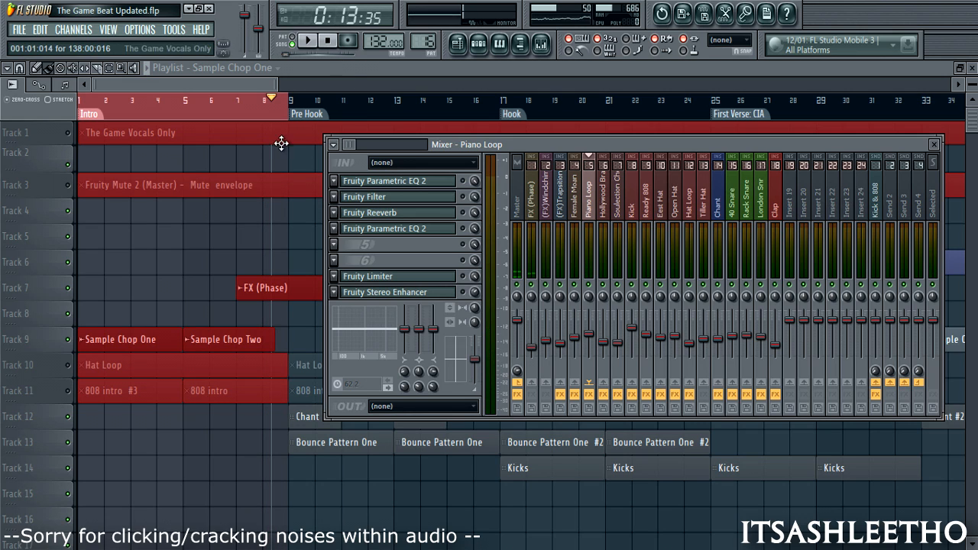
{"action": "left_click", "coordinate": [328, 43]}
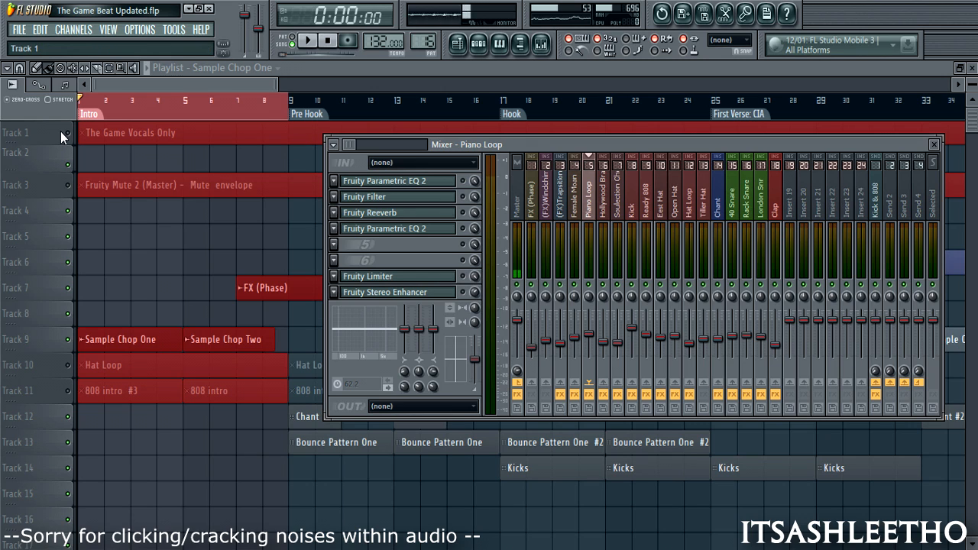
Hide the mixer, unmute The Game Vocals Only on Track 1, and enlarge the playlist tracks to show clip waveforms
{"action": "key", "text": "F9"}
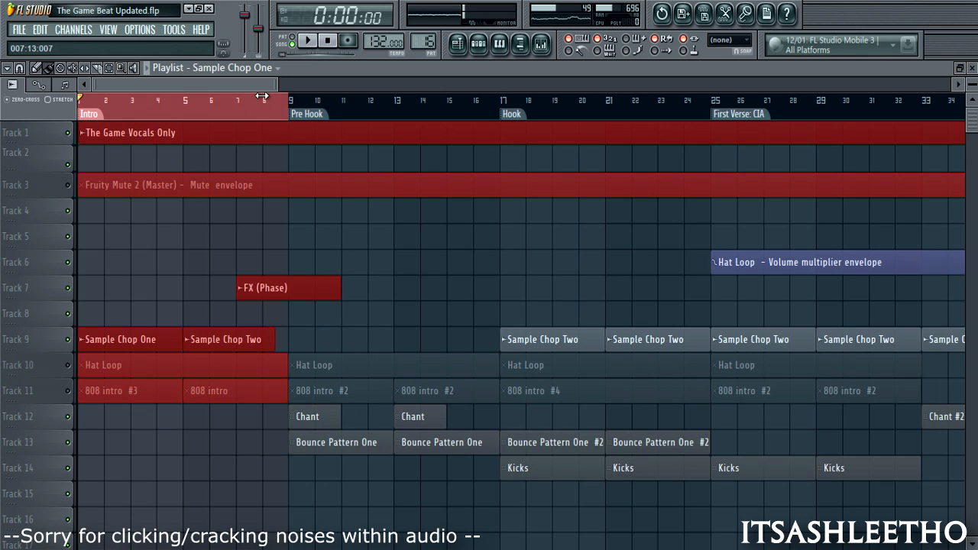
{"action": "left_click_drag", "start_coordinate": [262, 96], "coordinate": [220, 84]}
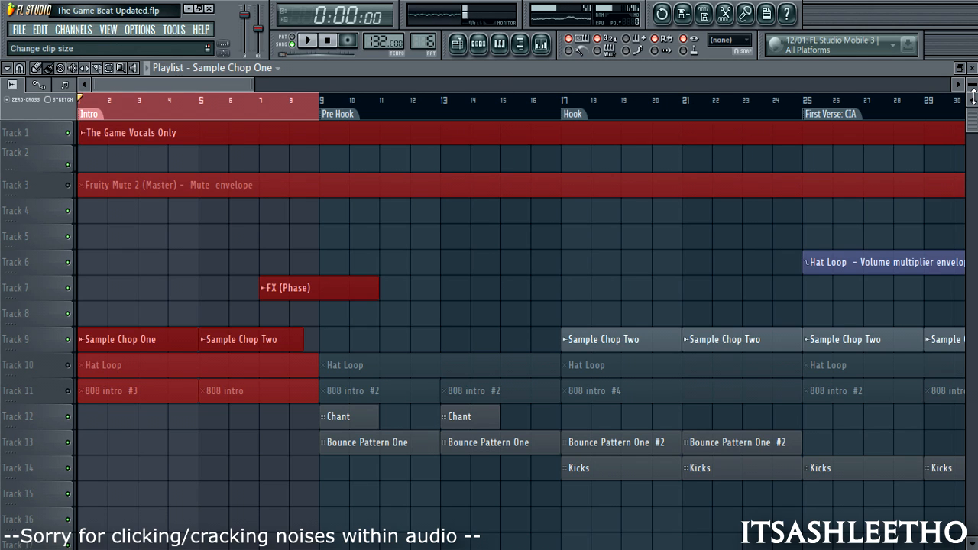
{"action": "left_click_drag", "start_coordinate": [973, 87], "coordinate": [973, 70]}
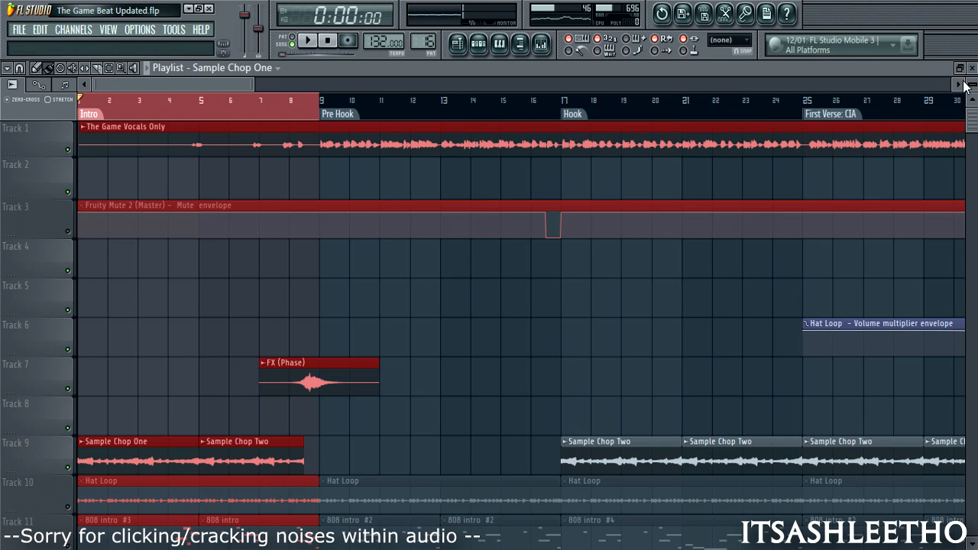
{"action": "left_click_drag", "start_coordinate": [972, 85], "coordinate": [972, 91]}
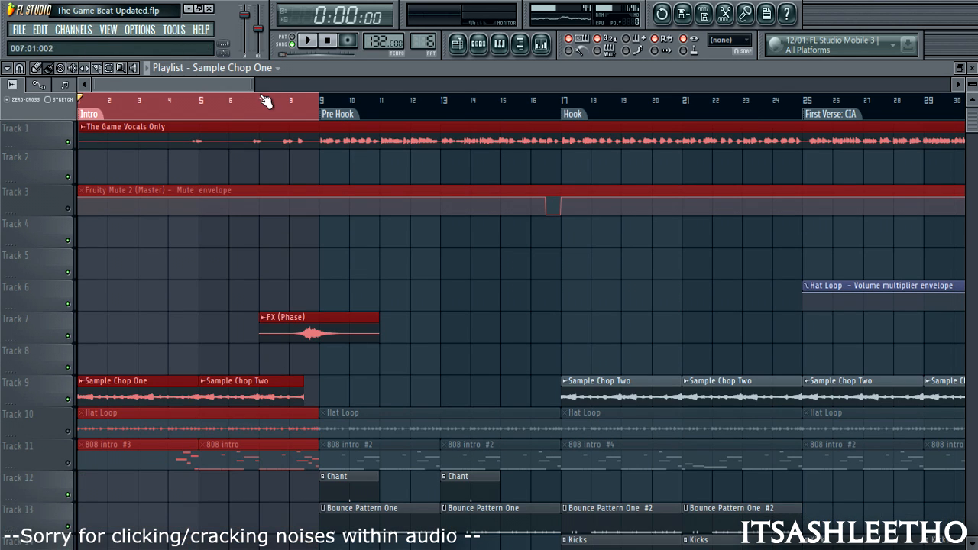
{"action": "left_click_drag", "start_coordinate": [254, 86], "coordinate": [252, 85]}
Enable the first Fruity Parametric EQ 2 on the Piano Loop mixer track and arrange both of its EQ windows side by side
{"action": "left_click", "coordinate": [540, 43]}
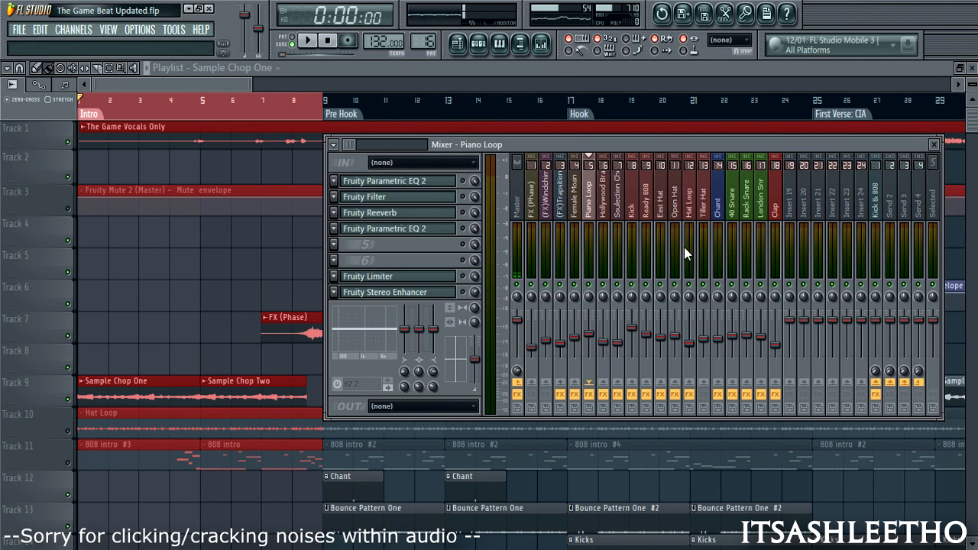
{"action": "left_click", "coordinate": [437, 230]}
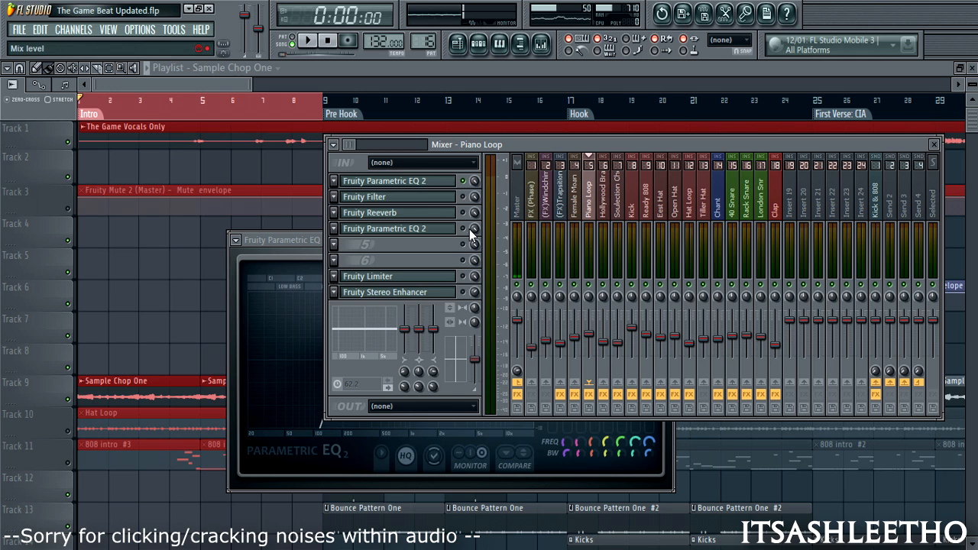
{"action": "left_click", "coordinate": [453, 230]}
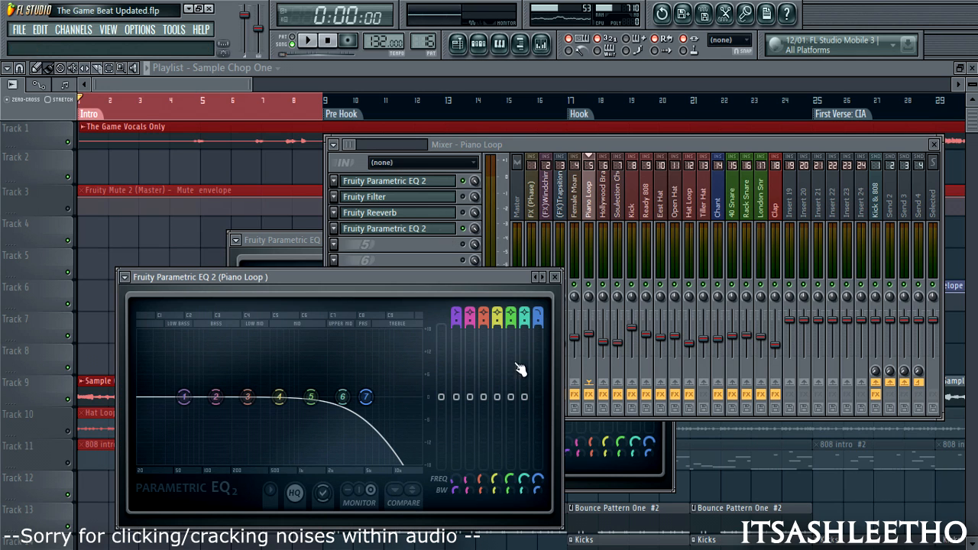
{"action": "left_click", "coordinate": [437, 186]}
{"action": "left_click", "coordinate": [288, 277]}
{"action": "left_click_drag", "start_coordinate": [288, 276], "coordinate": [247, 233]}
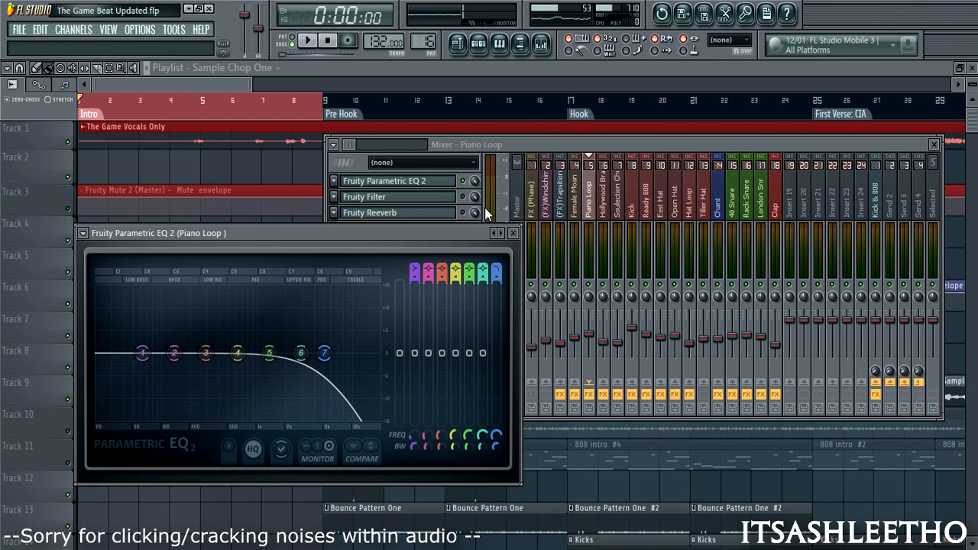
{"action": "left_click", "coordinate": [425, 179]}
{"action": "left_click_drag", "start_coordinate": [387, 241], "coordinate": [554, 218]}
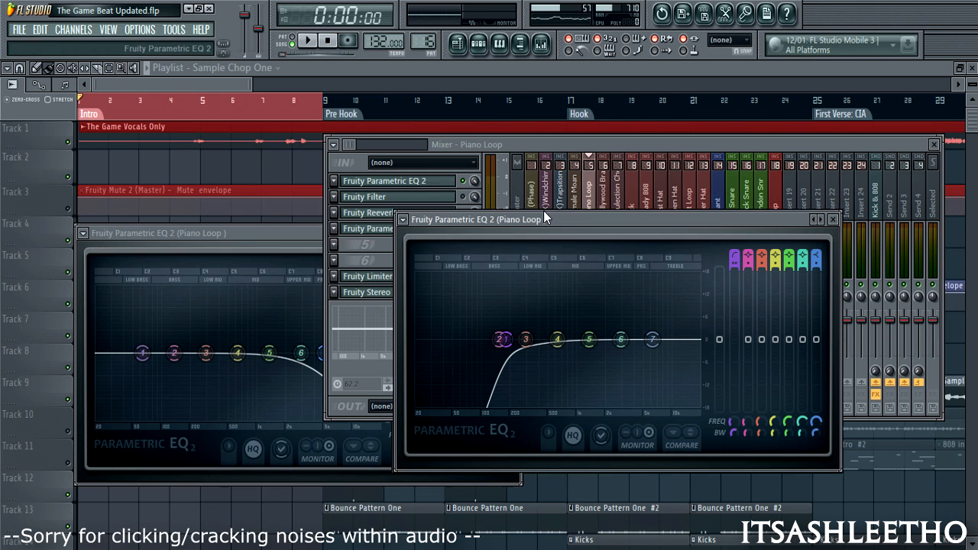
Play the Intro to watch both Piano Loop EQ spectra side by side, and bring the mixer back to the front
{"action": "left_click", "coordinate": [307, 40]}
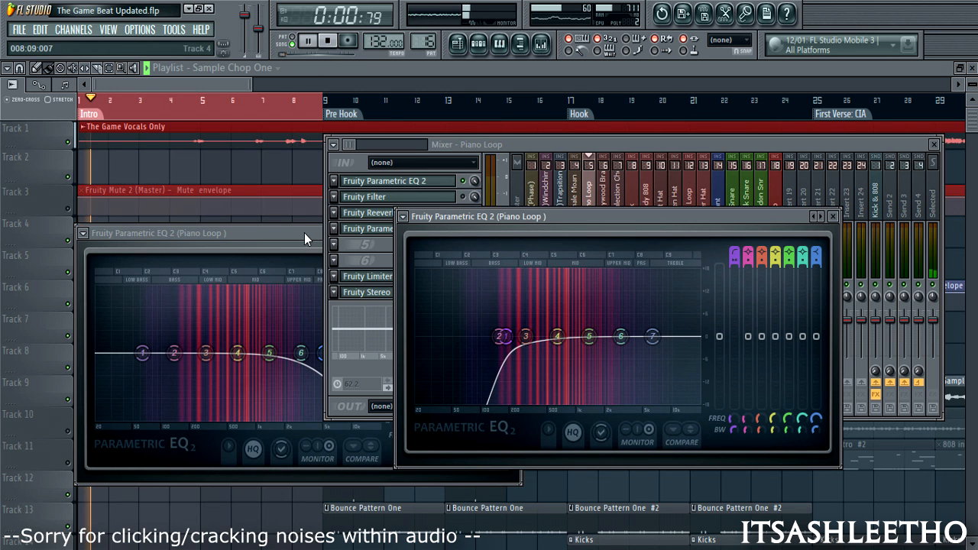
{"action": "left_click_drag", "start_coordinate": [306, 231], "coordinate": [284, 175]}
{"action": "left_click_drag", "start_coordinate": [576, 232], "coordinate": [662, 200]}
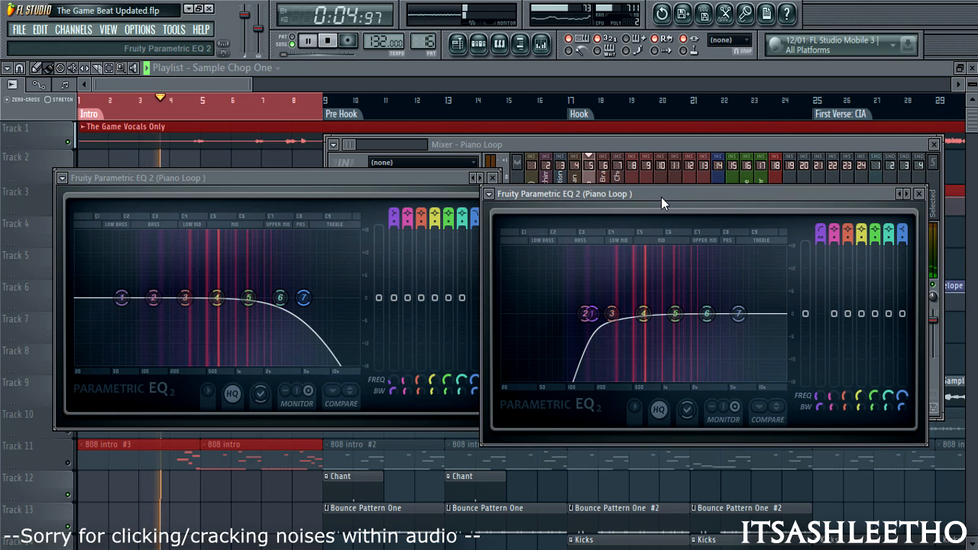
{"action": "left_click", "coordinate": [624, 145]}
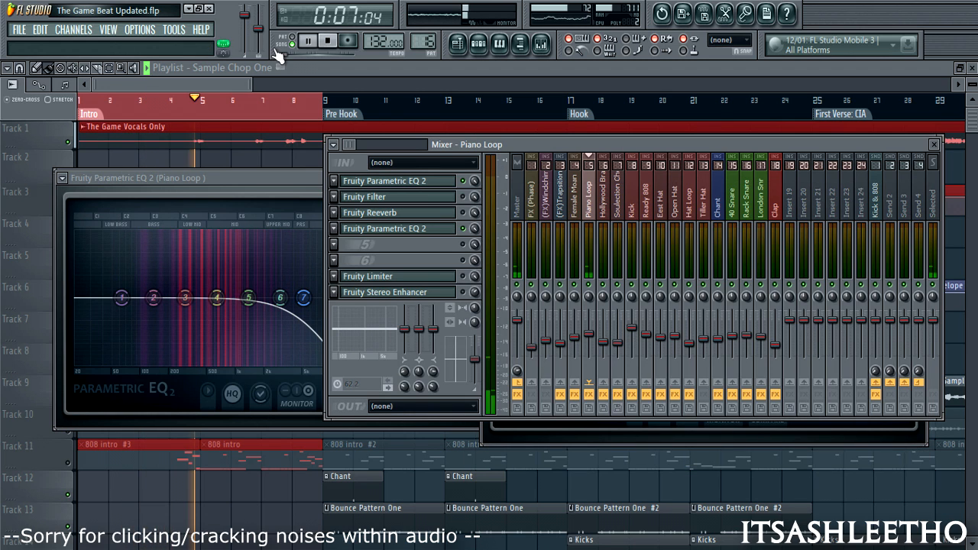
Mute the Track 1 vocals, enable Fruity Filter on the Piano Loop track, and play the Intro with its settings shown
{"action": "left_click", "coordinate": [422, 200]}
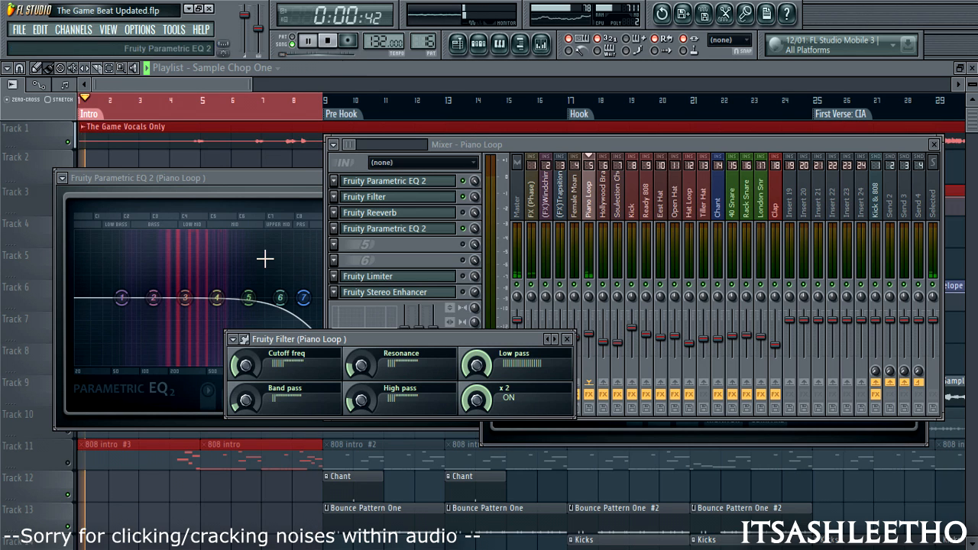
{"action": "key", "text": "F12"}
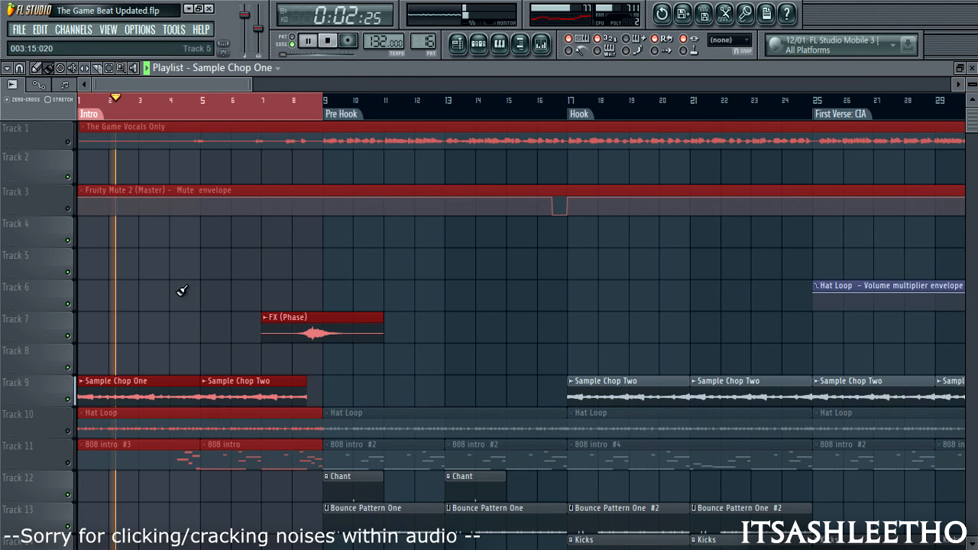
{"action": "left_click", "coordinate": [541, 46]}
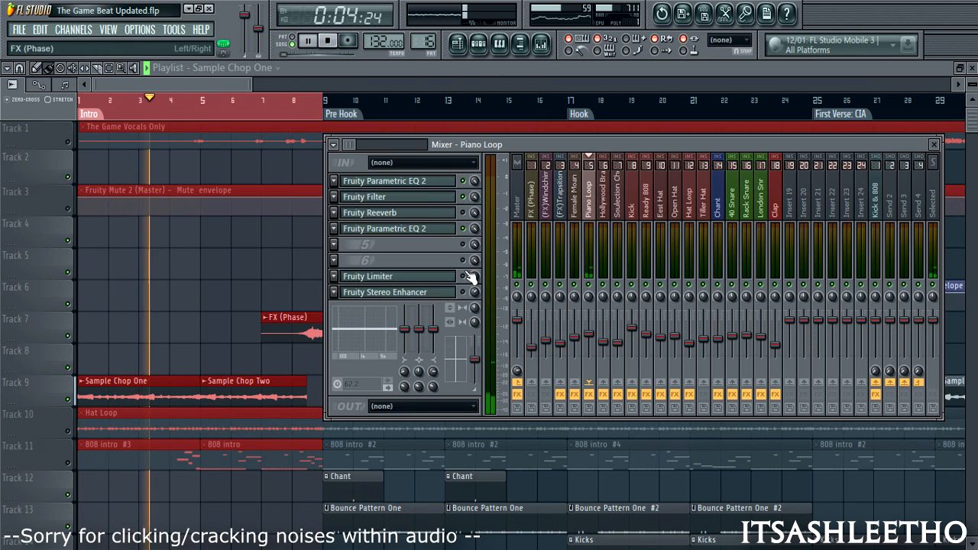
{"action": "left_click", "coordinate": [420, 201]}
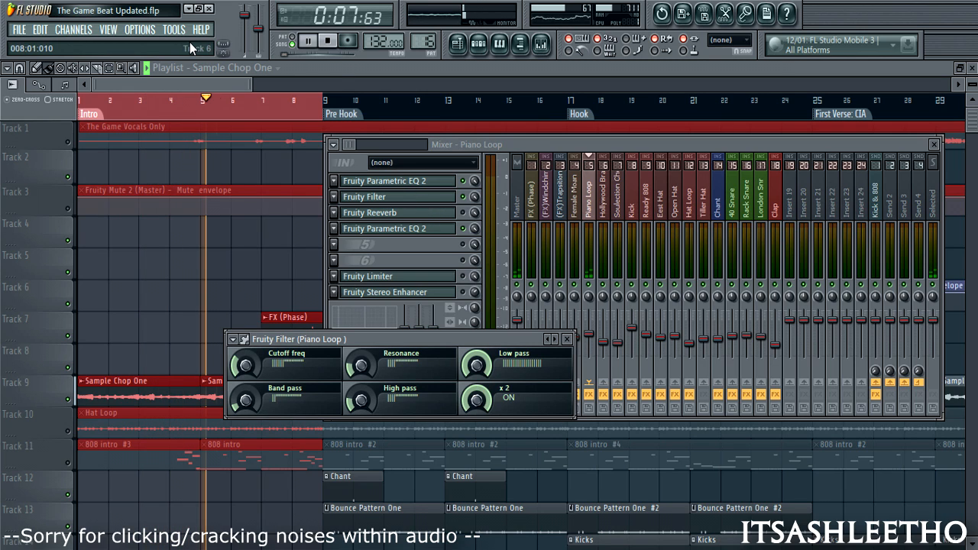
{"action": "left_click", "coordinate": [327, 42]}
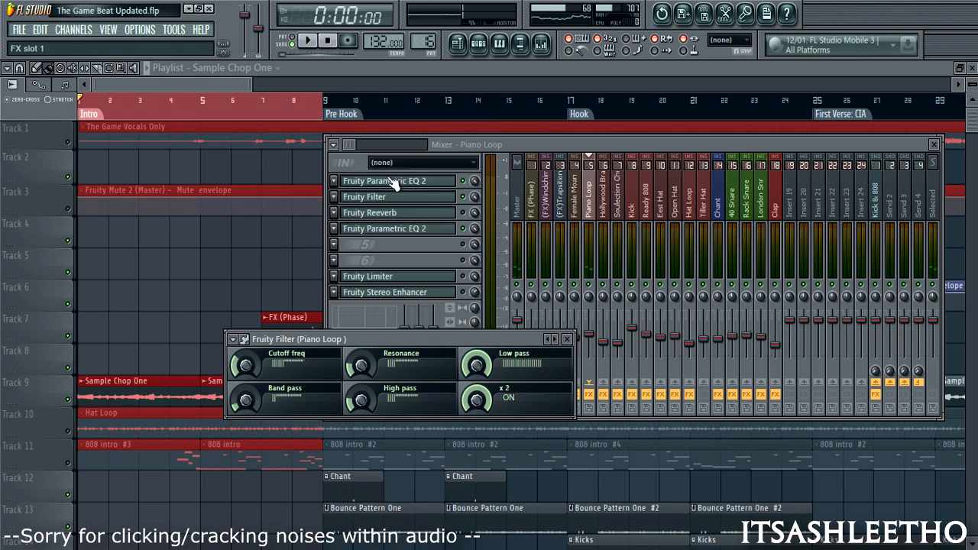
Enable Fruity Reeverb and Fruity Limiter on the Piano Loop mixer track and examine the limiter's settings
{"action": "left_click", "coordinate": [522, 149]}
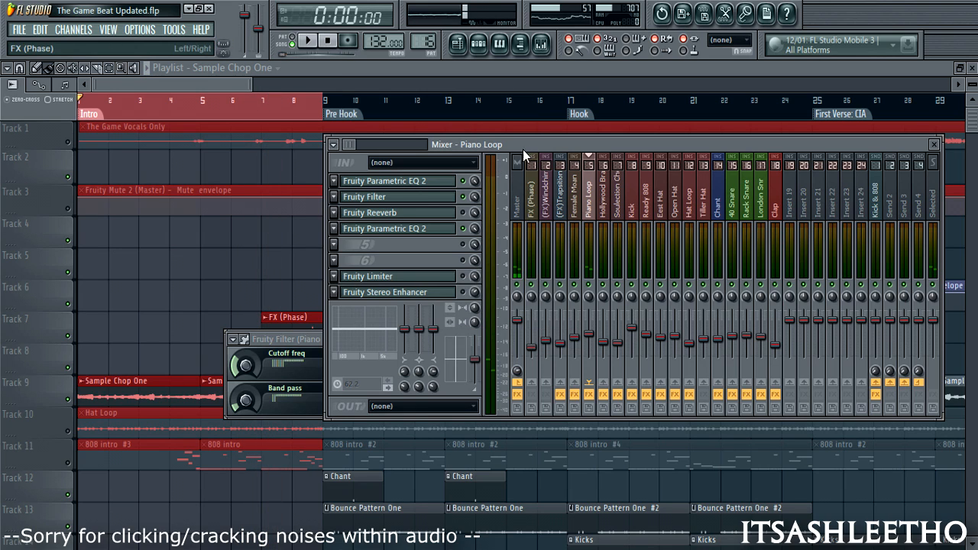
{"action": "left_click", "coordinate": [465, 213]}
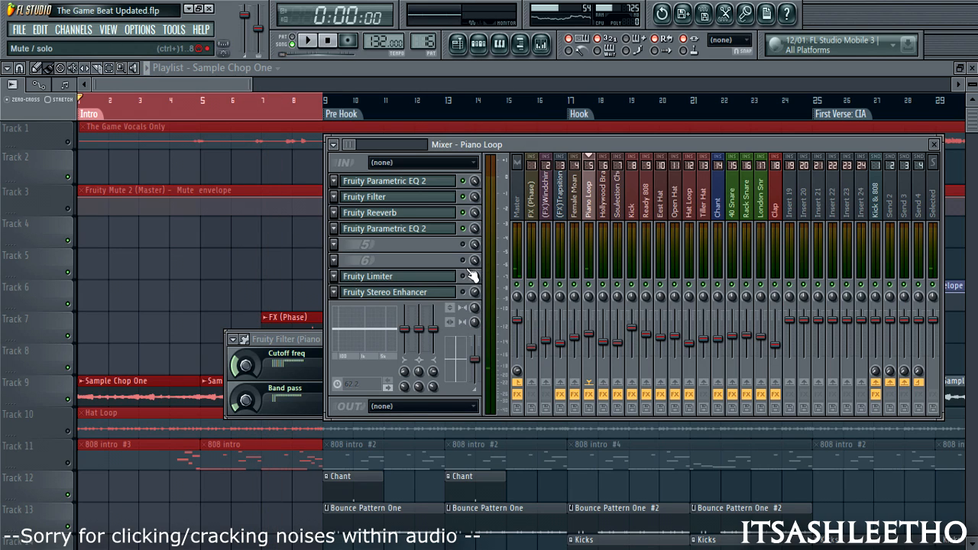
{"action": "left_click", "coordinate": [431, 278]}
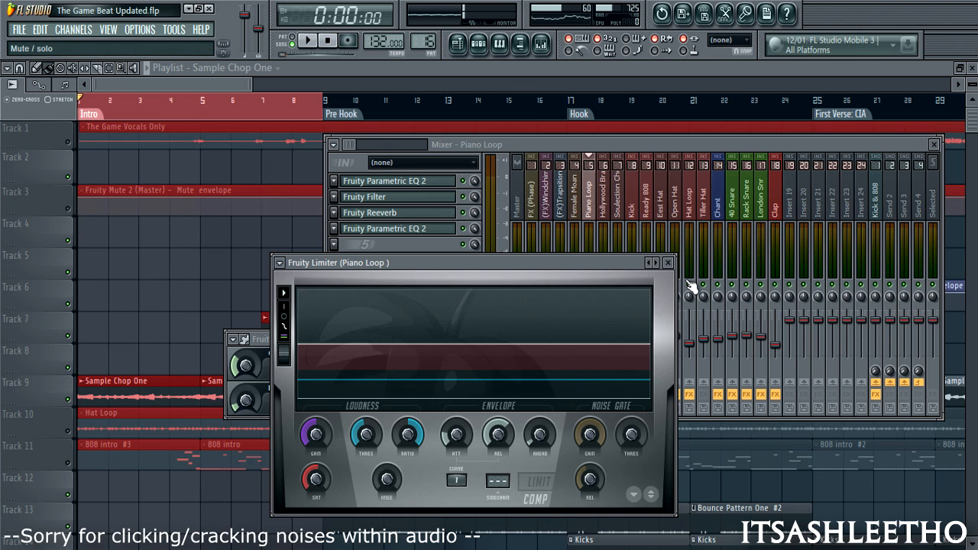
{"action": "left_click", "coordinate": [670, 262]}
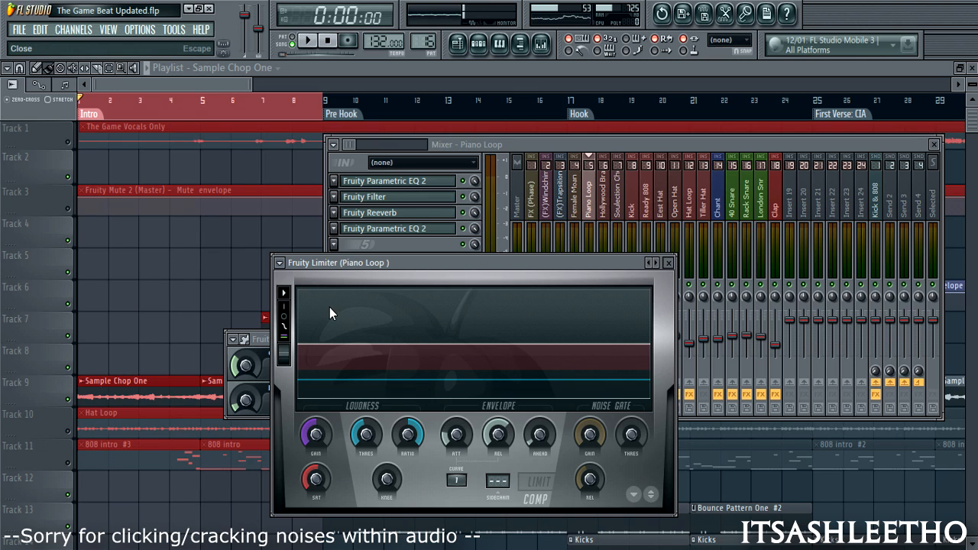
Enable Fruity Stereo Enhancer on the Piano Loop track, examine its settings, and close all open windows
{"action": "left_click", "coordinate": [388, 295]}
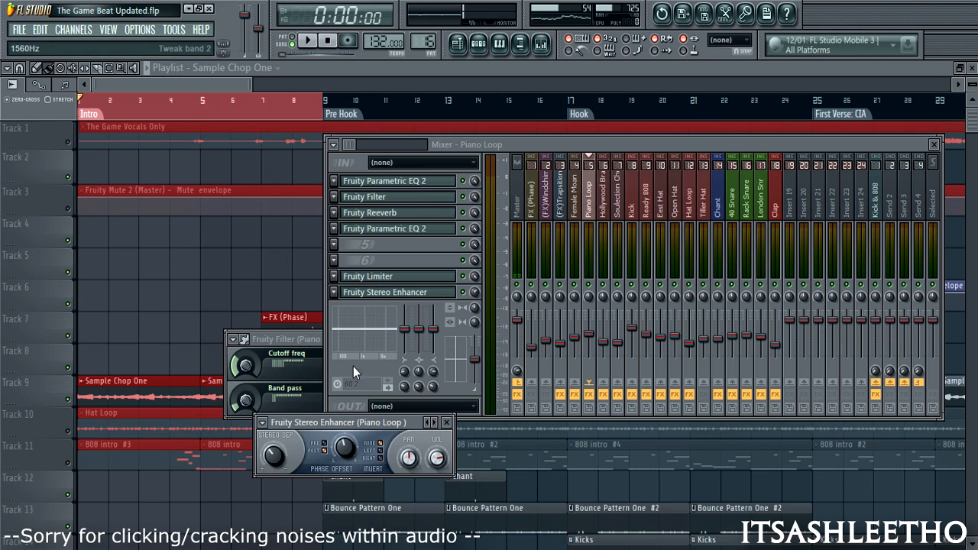
{"action": "left_click_drag", "start_coordinate": [357, 419], "coordinate": [380, 373]}
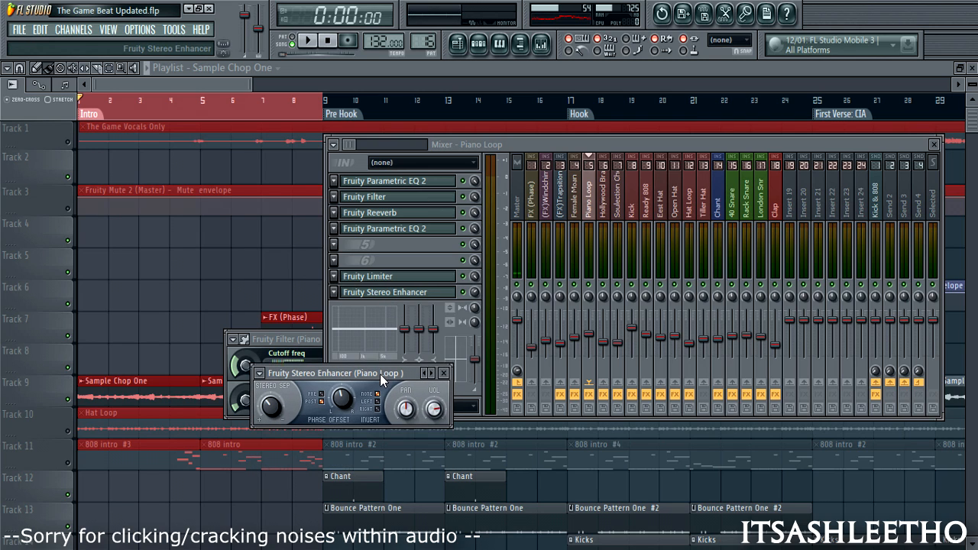
{"action": "left_click", "coordinate": [446, 371]}
{"action": "key", "text": "F12"}
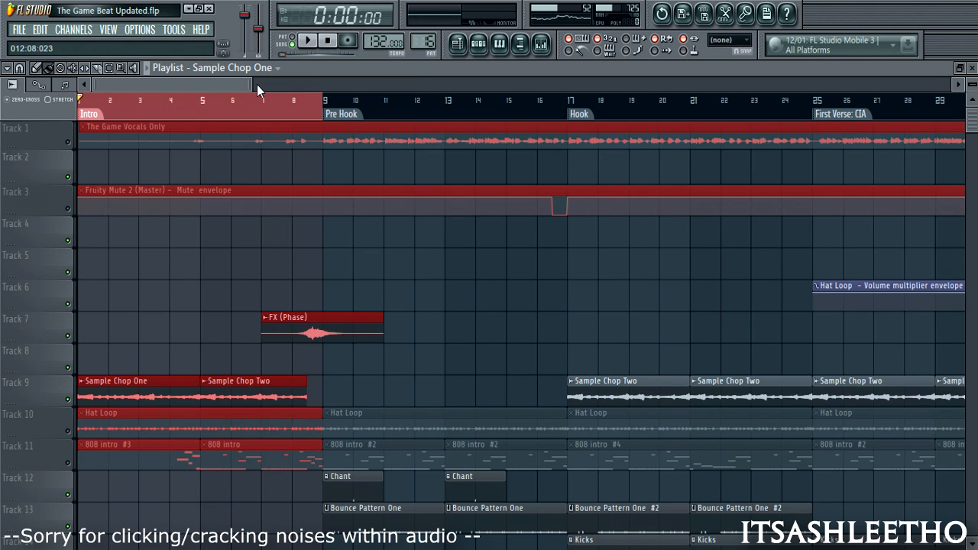
Play the Intro with the full Piano Loop effects chain and check the Edison recorder on the Master track during playback
{"action": "left_click_drag", "start_coordinate": [256, 84], "coordinate": [423, 99]}
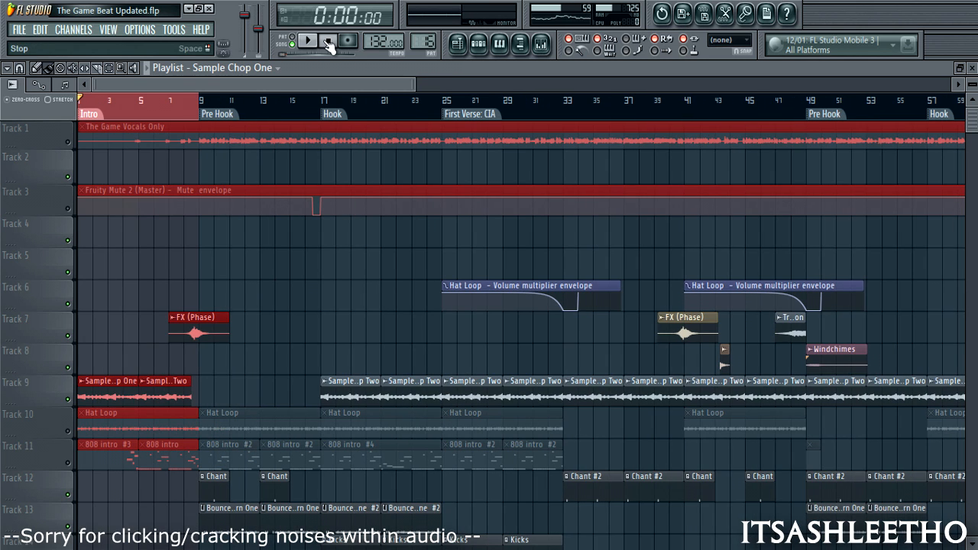
{"action": "left_click", "coordinate": [309, 41]}
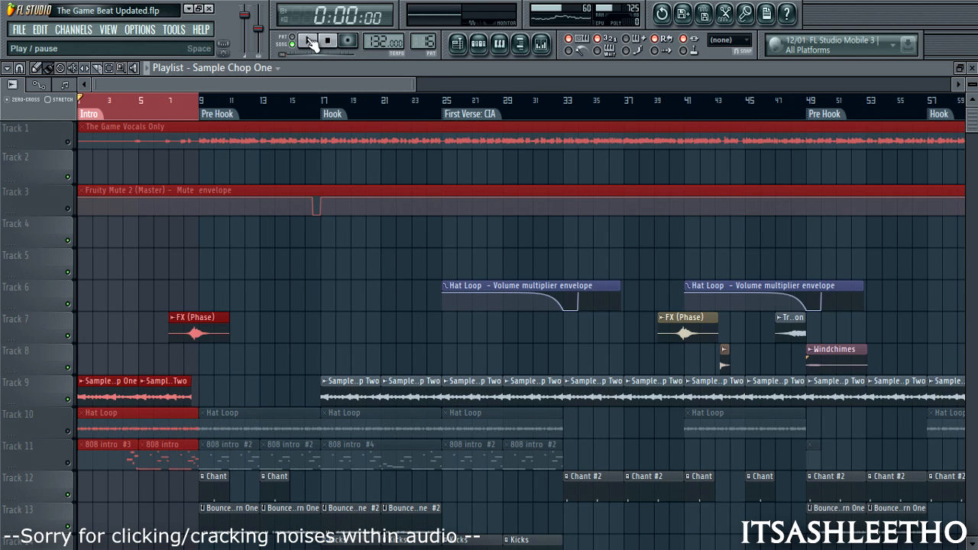
{"action": "left_click", "coordinate": [542, 46]}
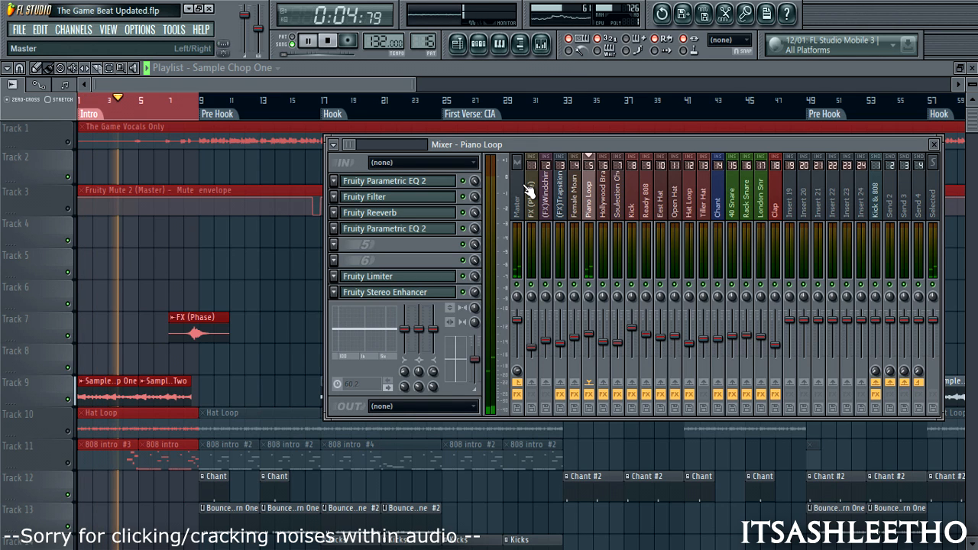
{"action": "left_click", "coordinate": [519, 192]}
{"action": "left_click", "coordinate": [399, 197]}
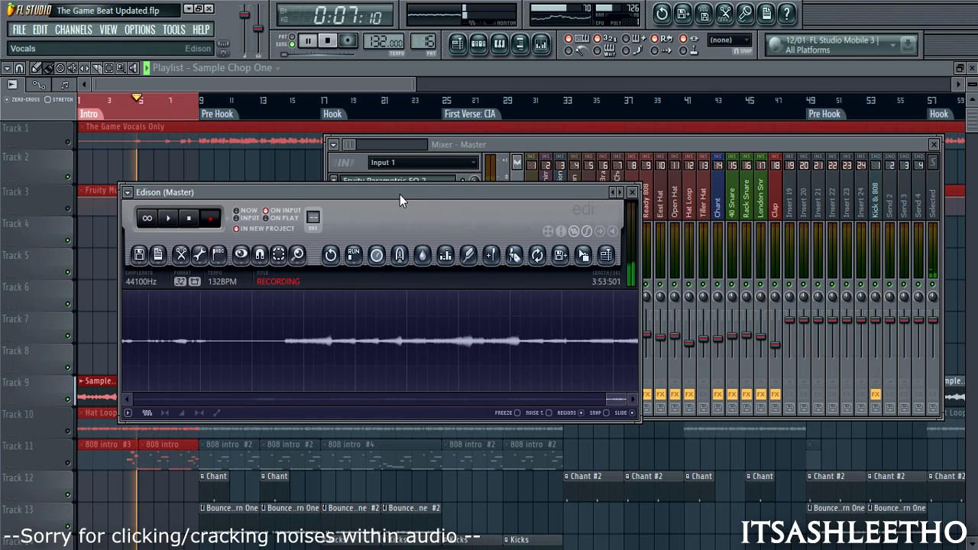
{"action": "left_click", "coordinate": [633, 193]}
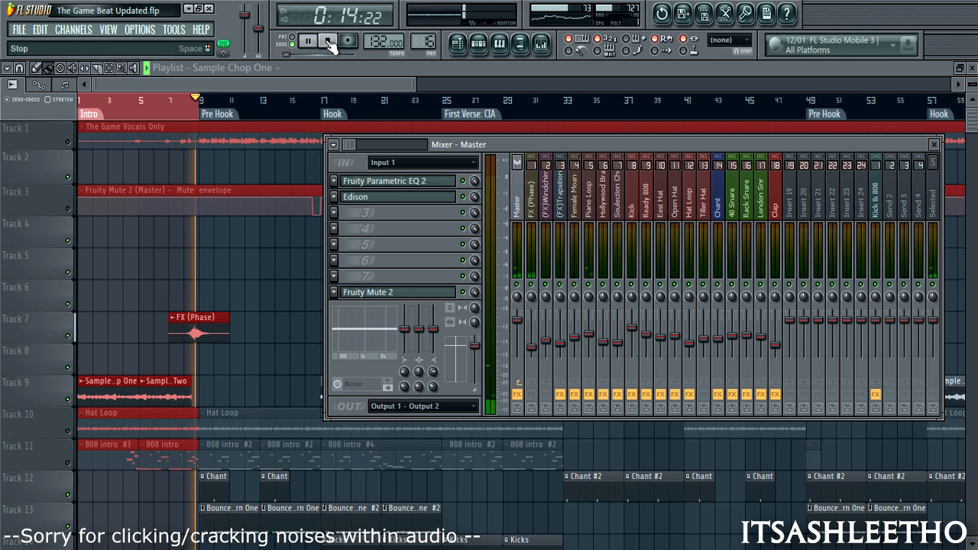
{"action": "left_click", "coordinate": [329, 42]}
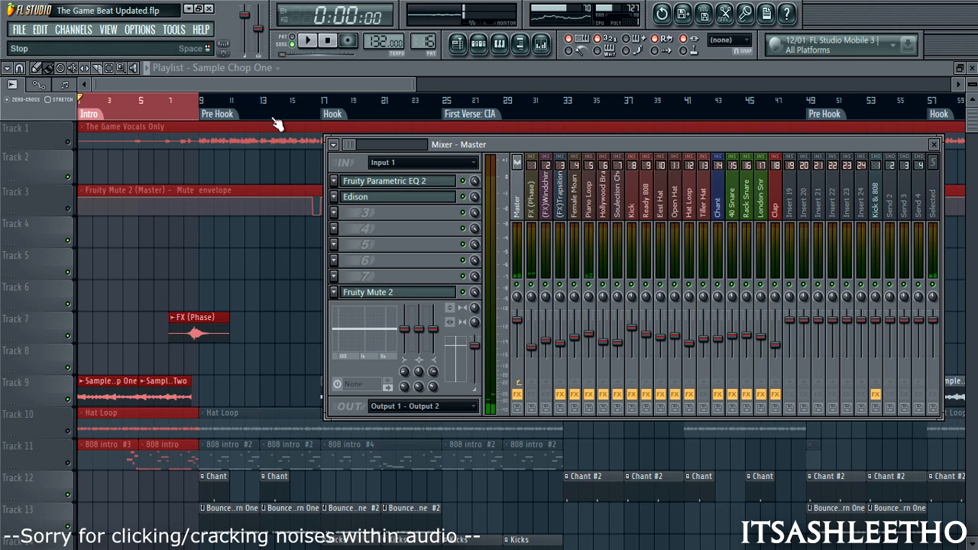
Unmute The Game Vocals Only on Track 1 and Hat Loop on Track 10, and enlarge the playlist tracks
{"action": "key", "text": "F9"}
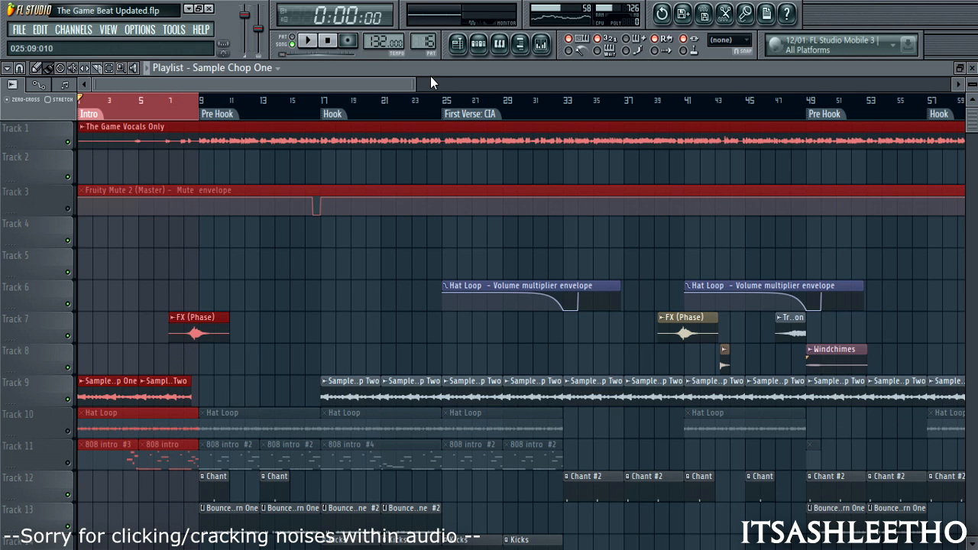
{"action": "left_click_drag", "start_coordinate": [972, 85], "coordinate": [972, 75]}
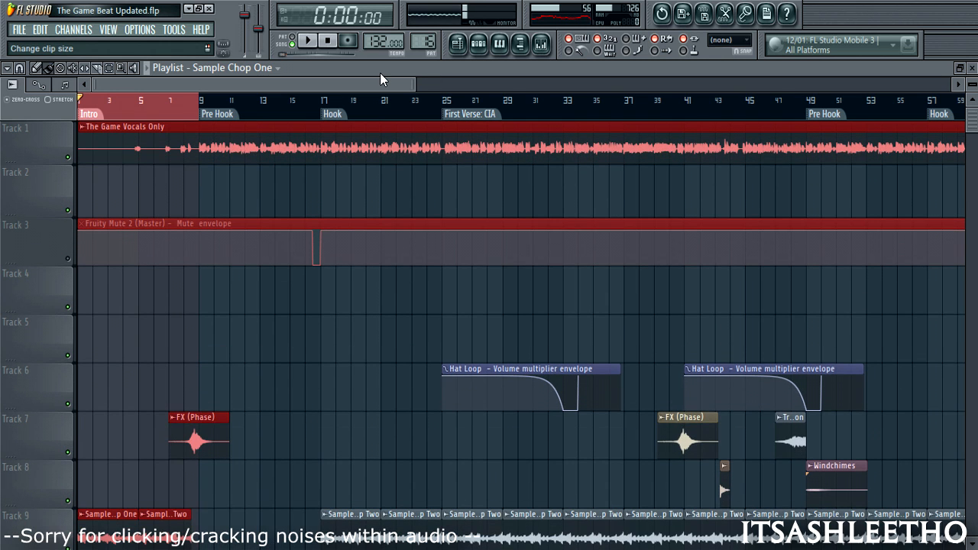
{"action": "left_click_drag", "start_coordinate": [416, 86], "coordinate": [309, 86]}
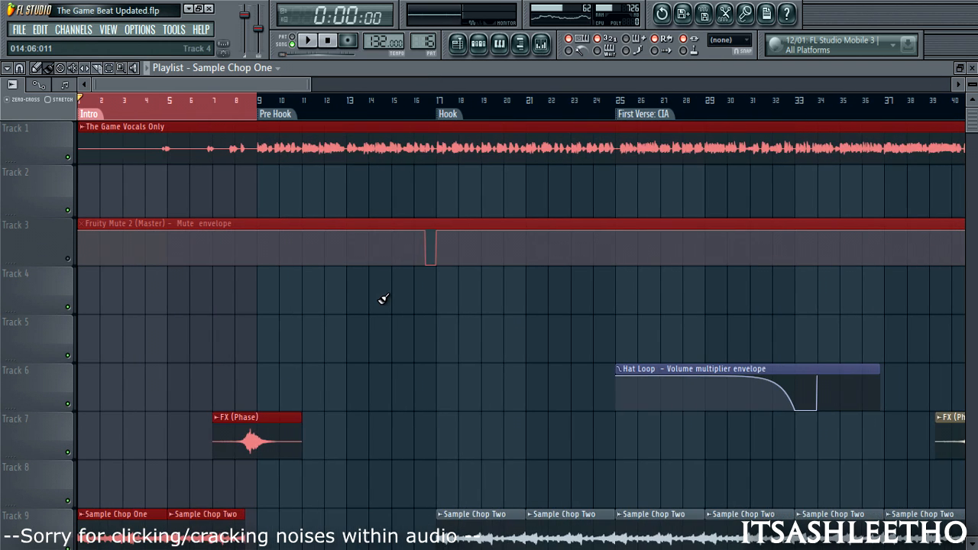
{"action": "scroll", "coordinate": [313, 306], "scroll_direction": "down", "scroll_amount": 3}
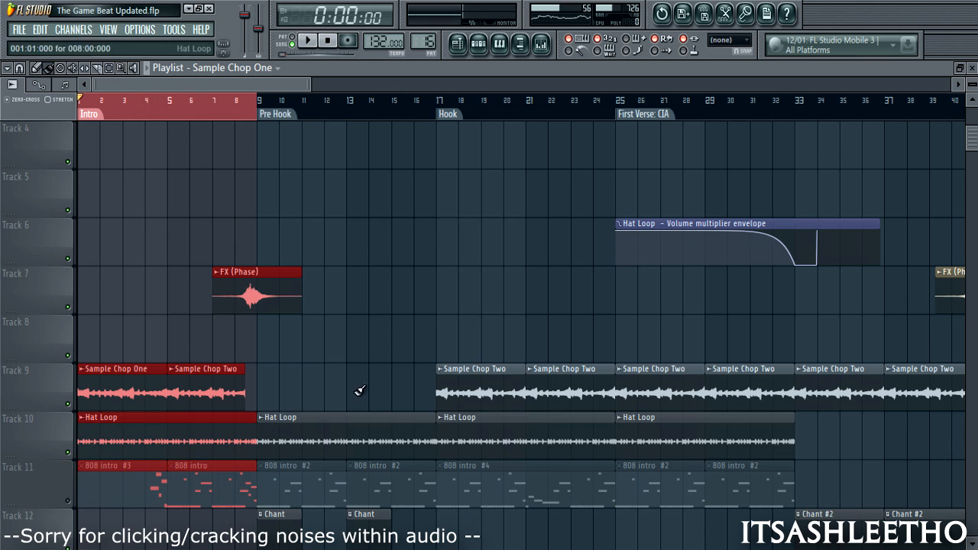
Bypass the Hat Loop mixer track's EQs, Fruity Phaser and Gross Beat, and play the Intro to hear the loop without effects
{"action": "left_click", "coordinate": [540, 44]}
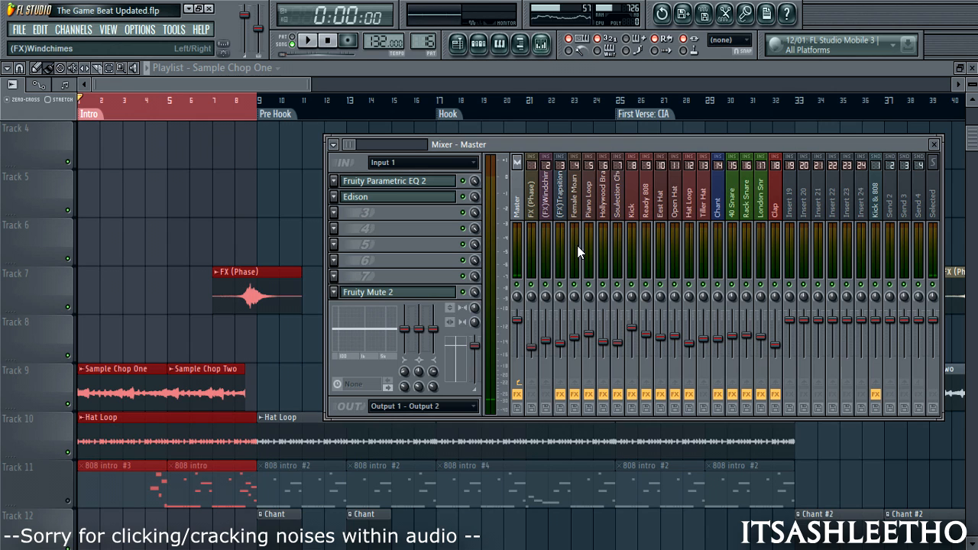
{"action": "left_click", "coordinate": [693, 225]}
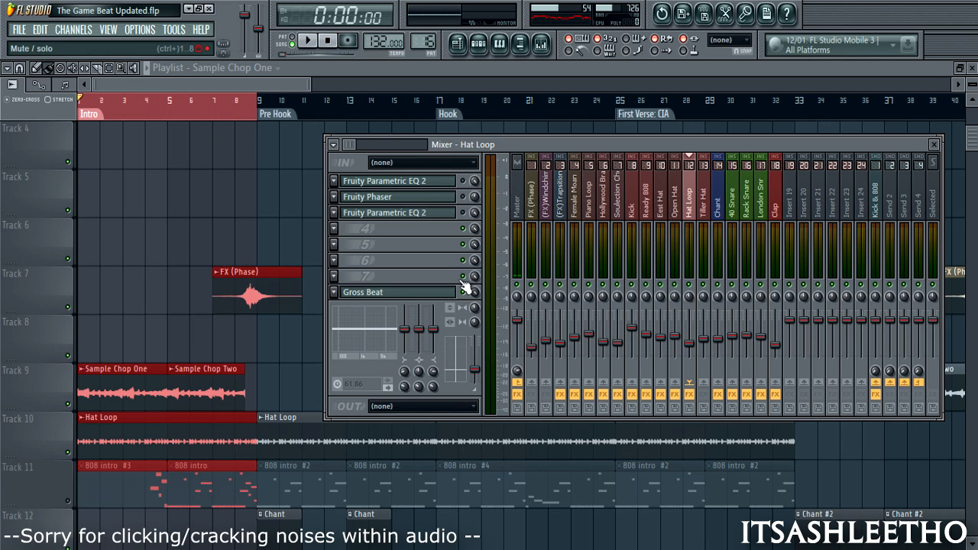
{"action": "left_click", "coordinate": [314, 41]}
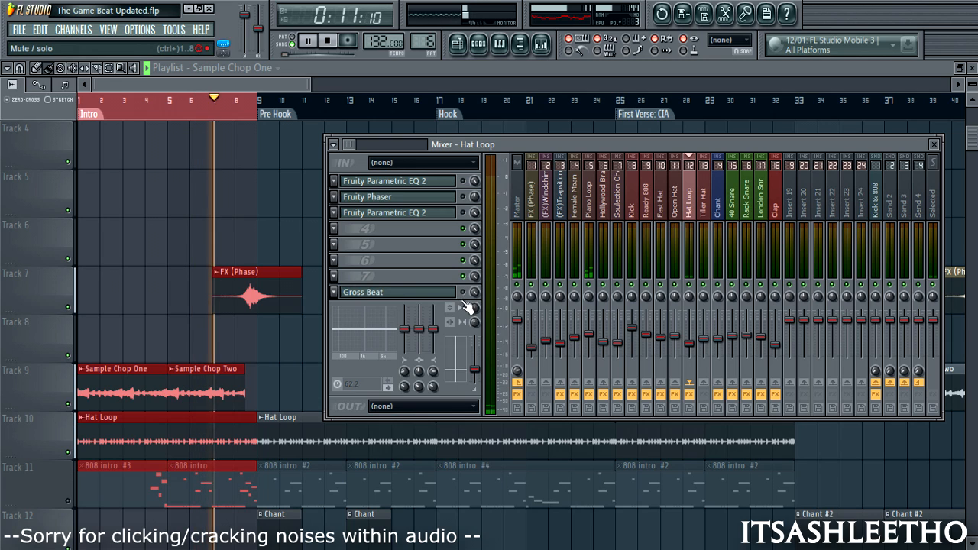
{"action": "left_click", "coordinate": [334, 45]}
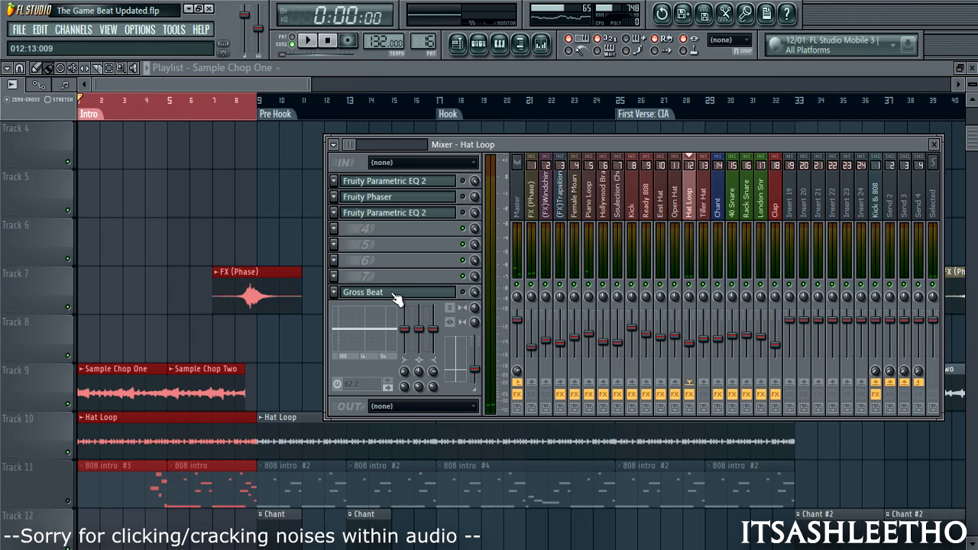
Examine the 1/2 Speed time preset of Gross Beat on the Hat Loop track, and enable the effect
{"action": "left_click", "coordinate": [406, 293]}
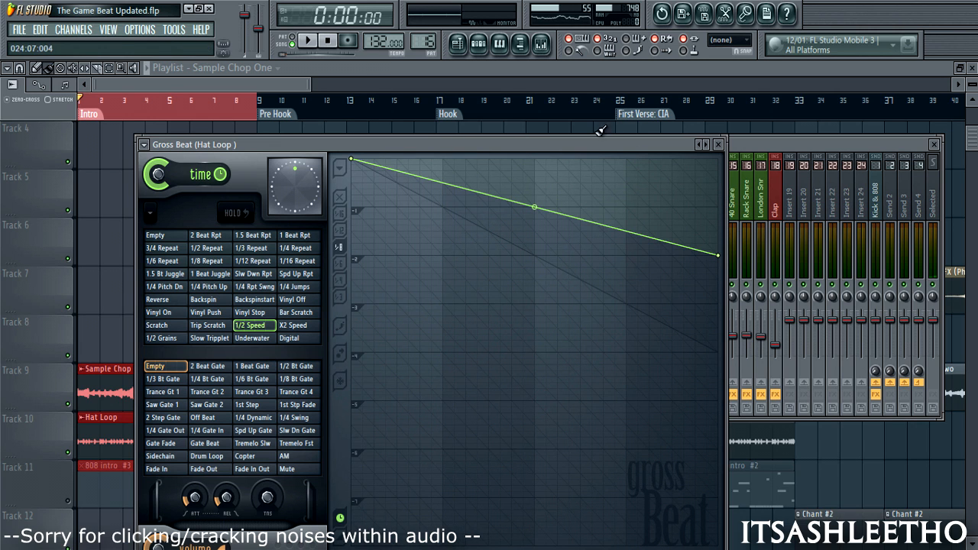
{"action": "left_click_drag", "start_coordinate": [588, 145], "coordinate": [575, 123]}
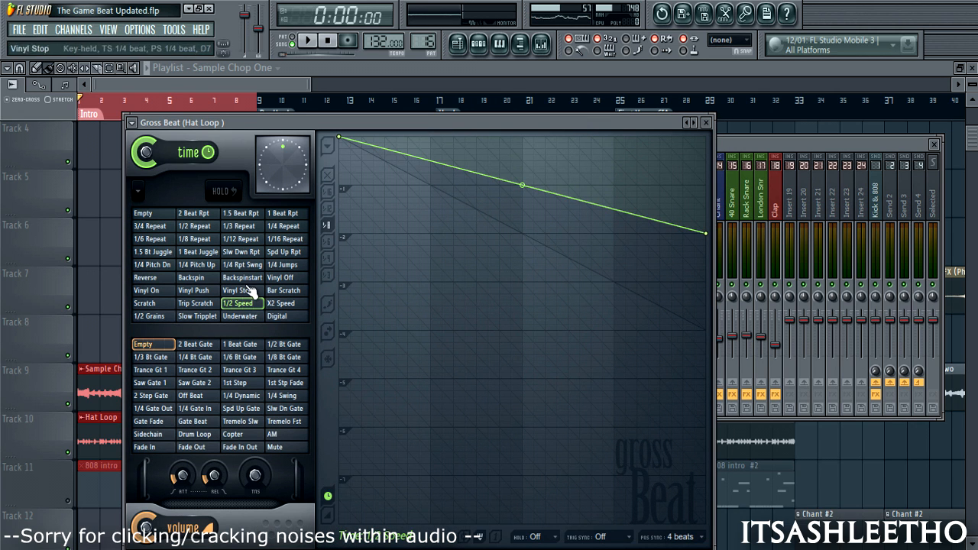
{"action": "left_click", "coordinate": [711, 122]}
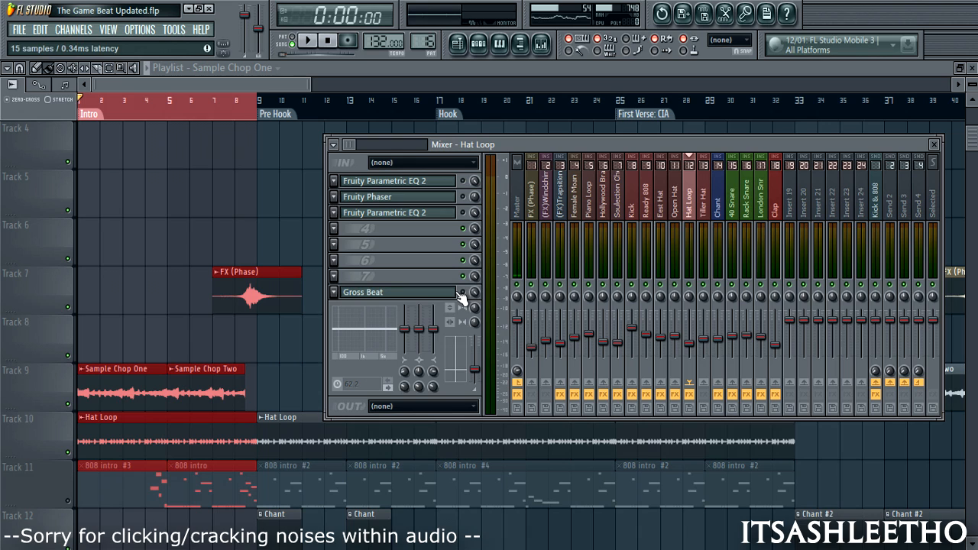
Examine the curves of both Fruity Parametric EQ 2 effects on the Hat Loop mixer track
{"action": "left_click", "coordinate": [395, 186]}
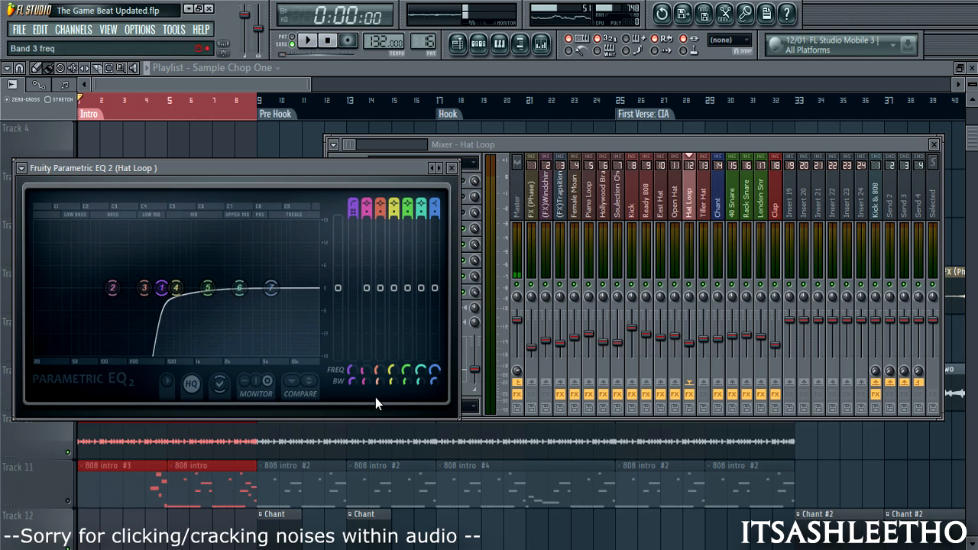
{"action": "left_click", "coordinate": [456, 173]}
{"action": "left_click", "coordinate": [437, 219]}
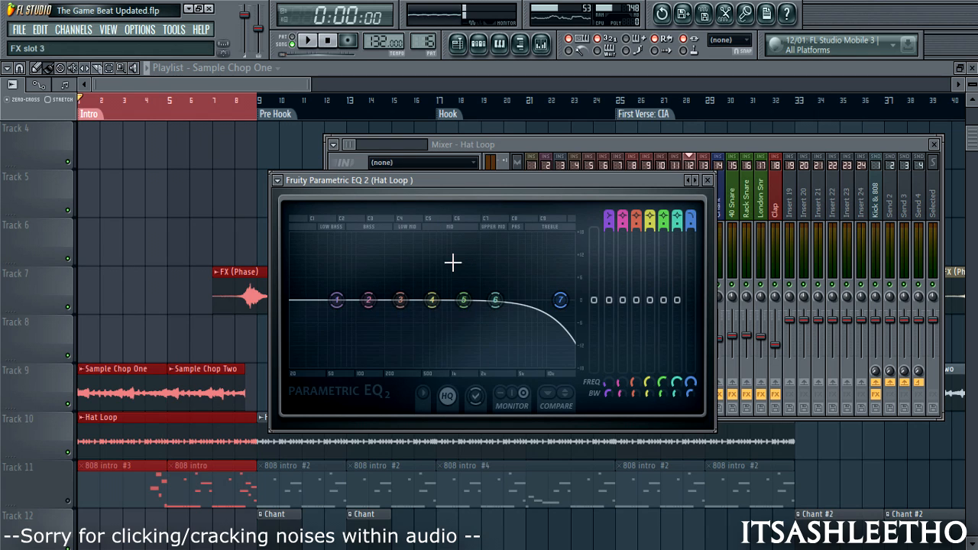
{"action": "left_click", "coordinate": [709, 181]}
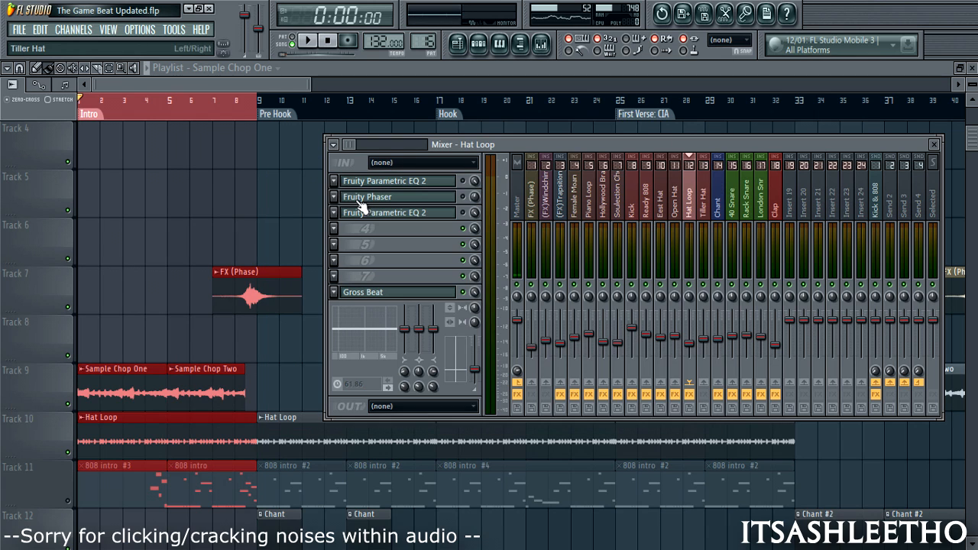
Examine the Fruity Phaser settings on the Hat Loop mixer track, and re-enable its bypassed EQs and phaser
{"action": "left_click", "coordinate": [449, 200]}
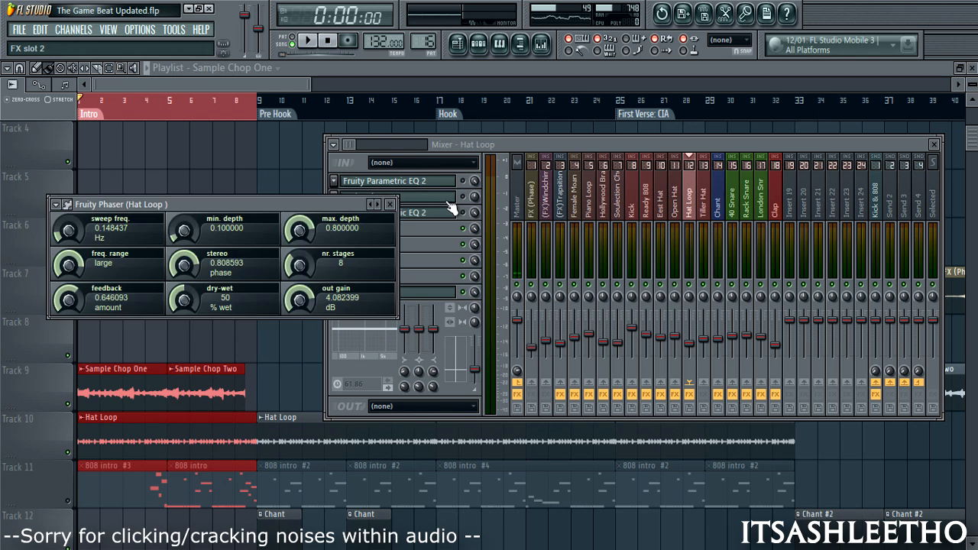
{"action": "left_click_drag", "start_coordinate": [286, 203], "coordinate": [458, 230]}
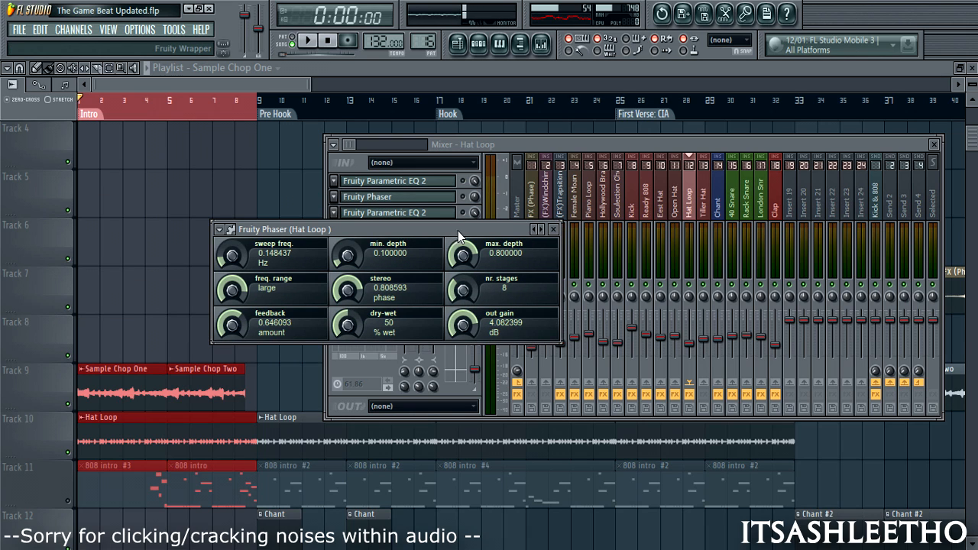
{"action": "left_click", "coordinate": [554, 231]}
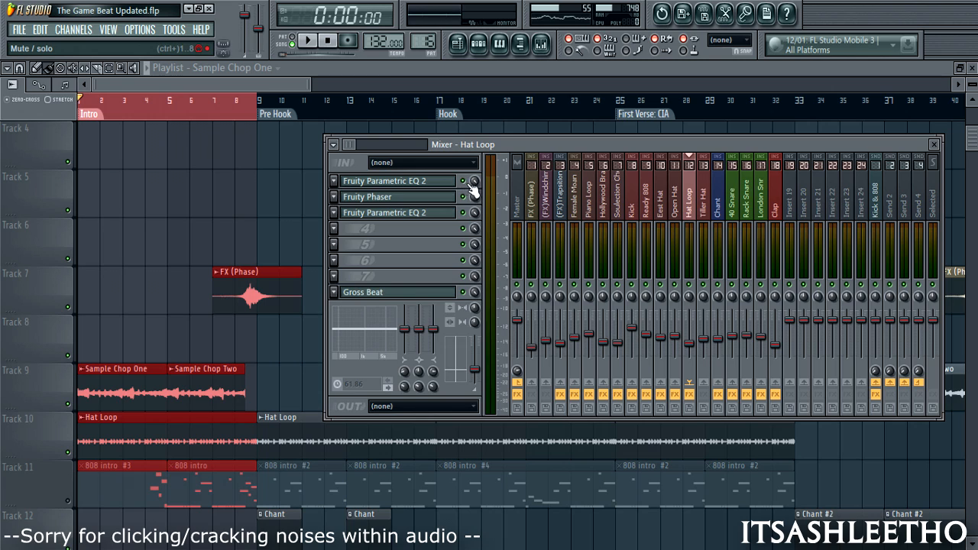
Play the Intro to hear the Hat Loop with its effects applied, and stop playback
{"action": "left_click", "coordinate": [381, 70]}
{"action": "key", "text": "space"}
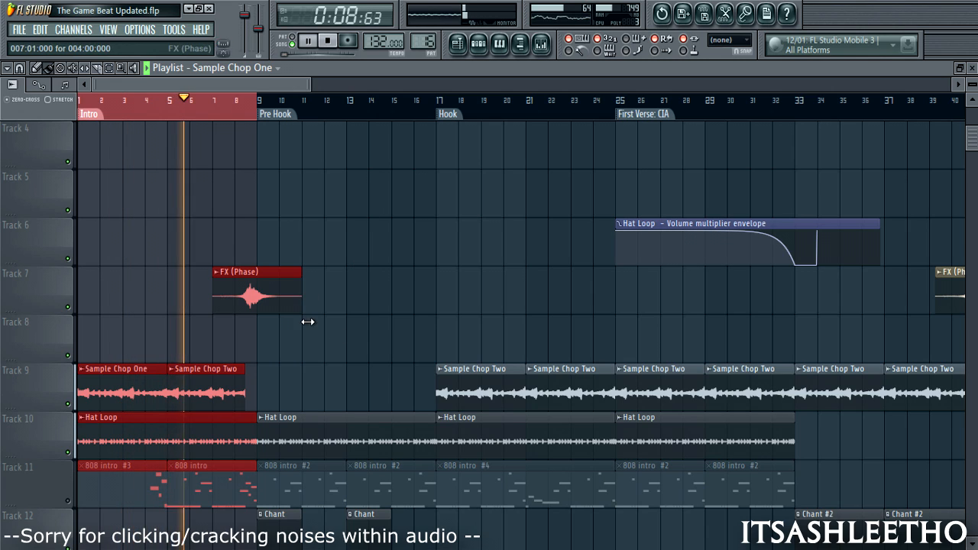
{"action": "left_click", "coordinate": [331, 42]}
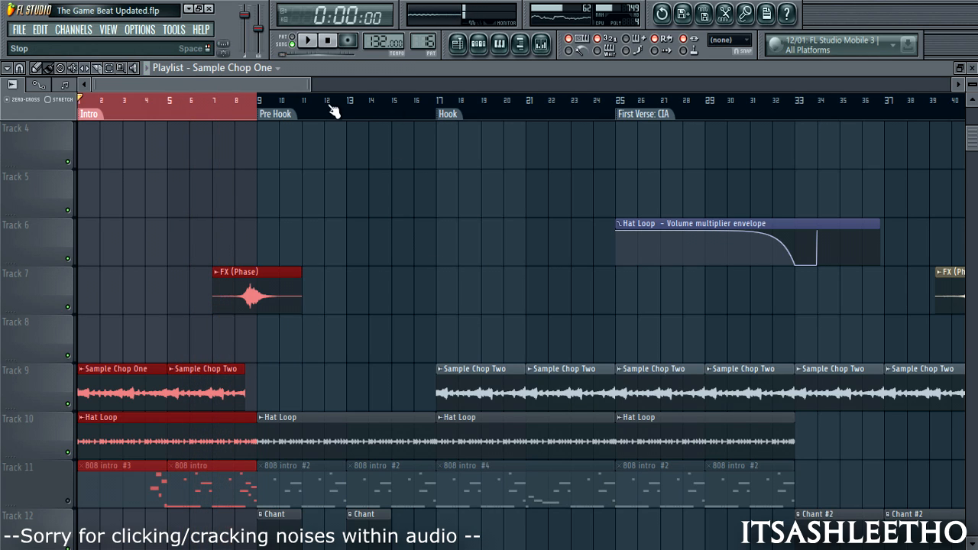
Bypass all effects on the Ready 808 mixer track and return to the playlist
{"action": "left_click_drag", "start_coordinate": [323, 92], "coordinate": [296, 145]}
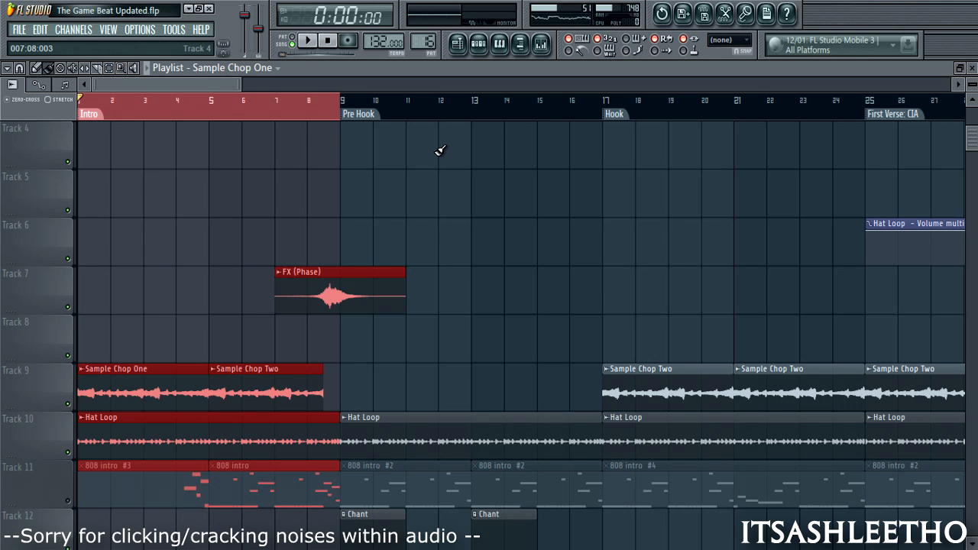
{"action": "left_click", "coordinate": [543, 44]}
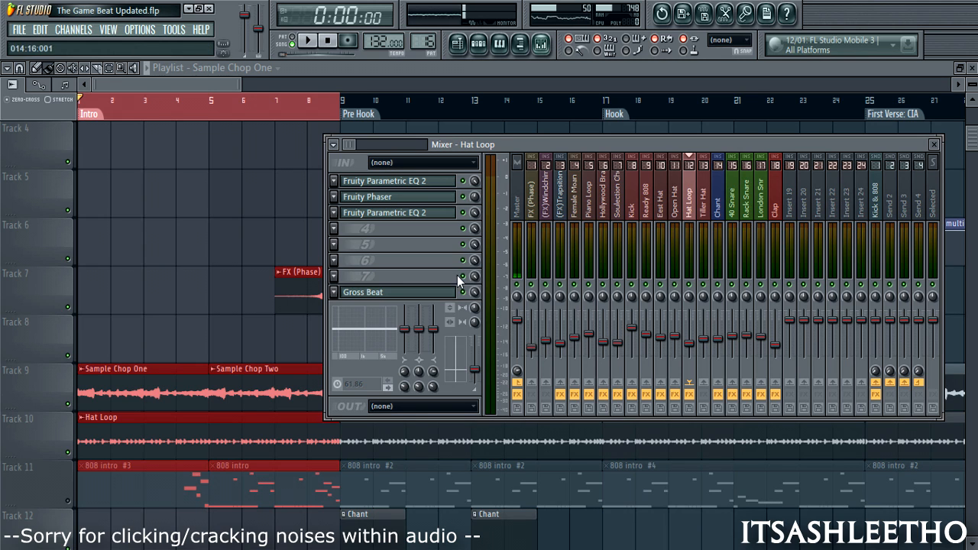
{"action": "left_click", "coordinate": [650, 214]}
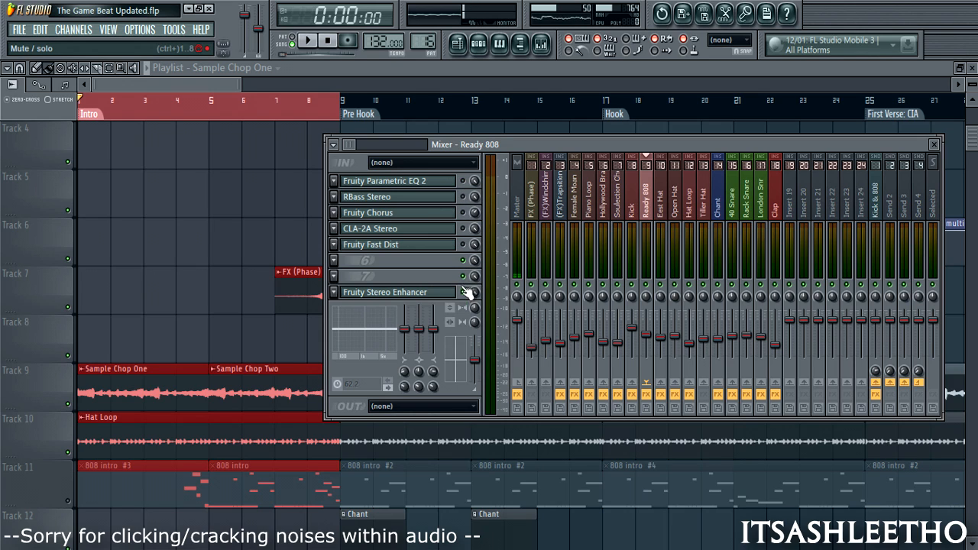
{"action": "left_click", "coordinate": [372, 72]}
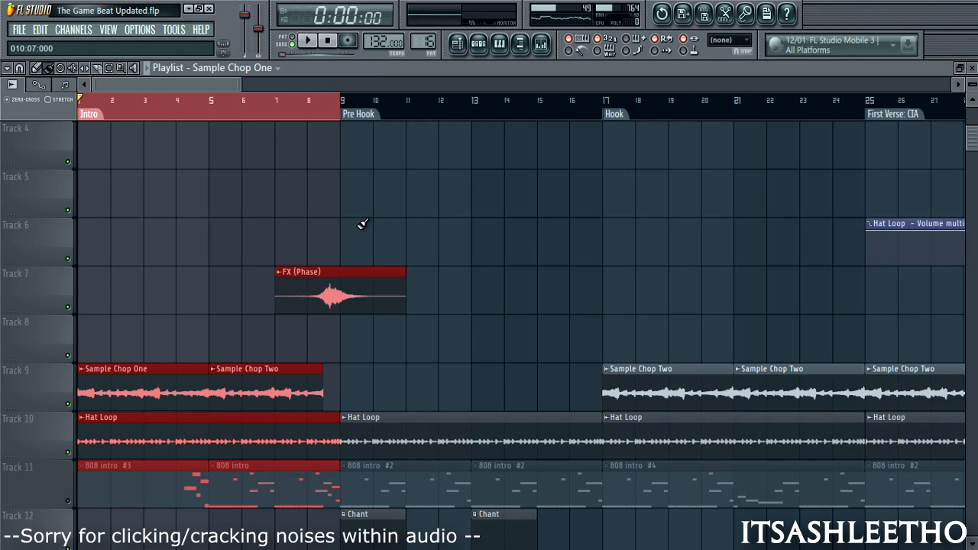
Unmute Track 11 and play the Ready 808 notes of the 808 intro pattern in the piano roll without effects
{"action": "double_click", "coordinate": [285, 507]}
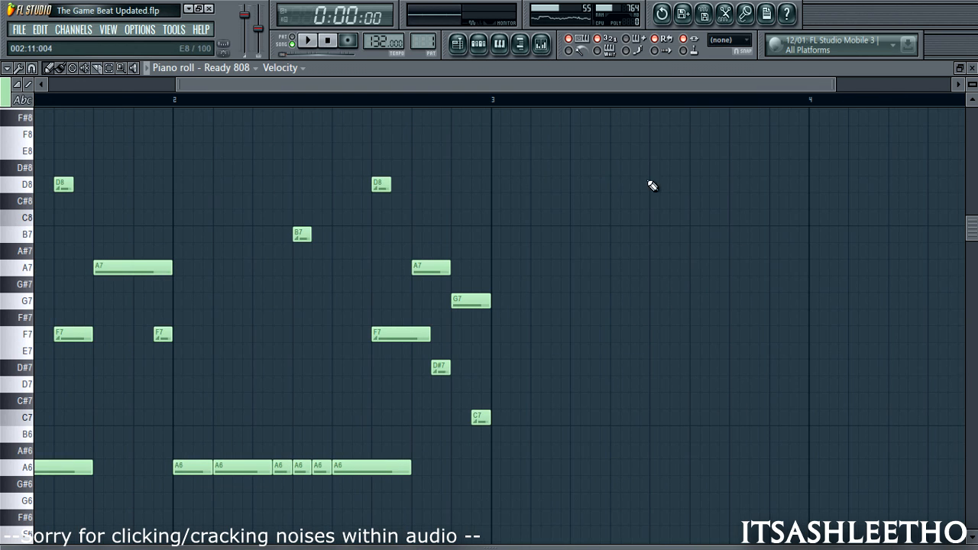
{"action": "left_click", "coordinate": [457, 43]}
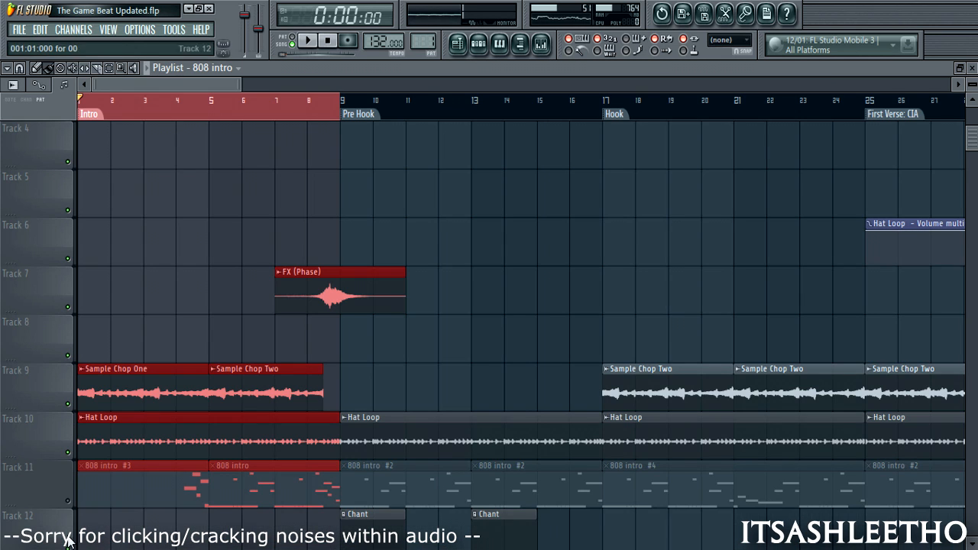
{"action": "key", "text": "F7"}
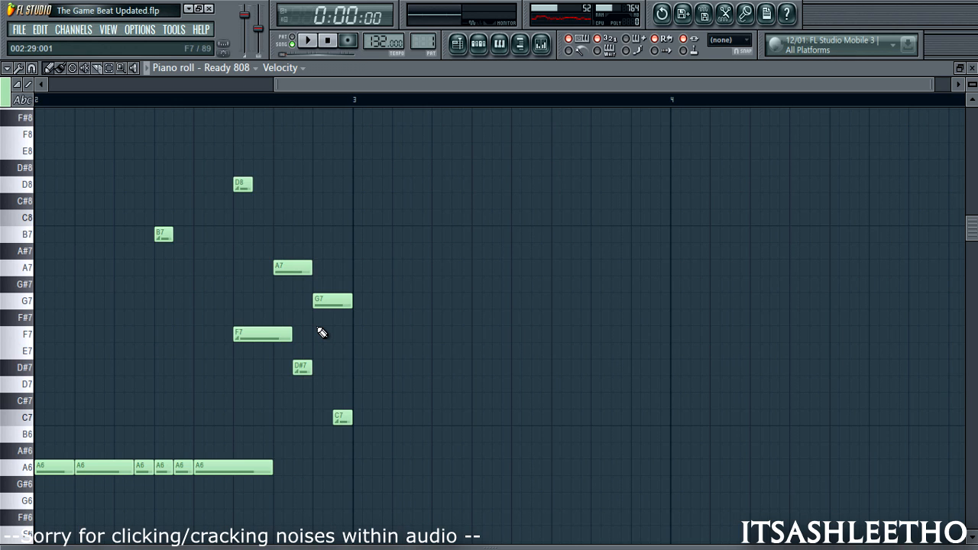
{"action": "scroll", "coordinate": [322, 323], "scroll_direction": "down", "scroll_amount": 2}
{"action": "left_click_drag", "start_coordinate": [303, 85], "coordinate": [279, 78]}
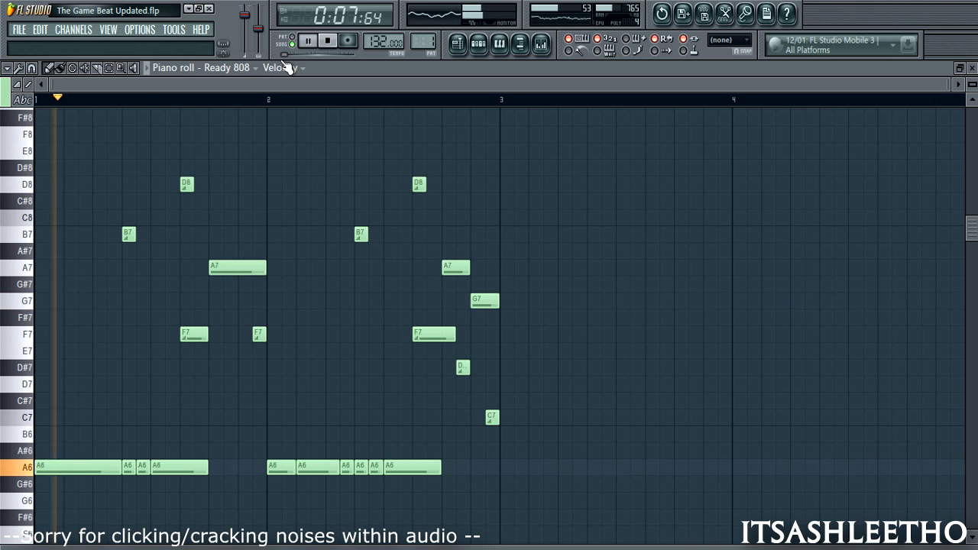
{"action": "left_click", "coordinate": [328, 42]}
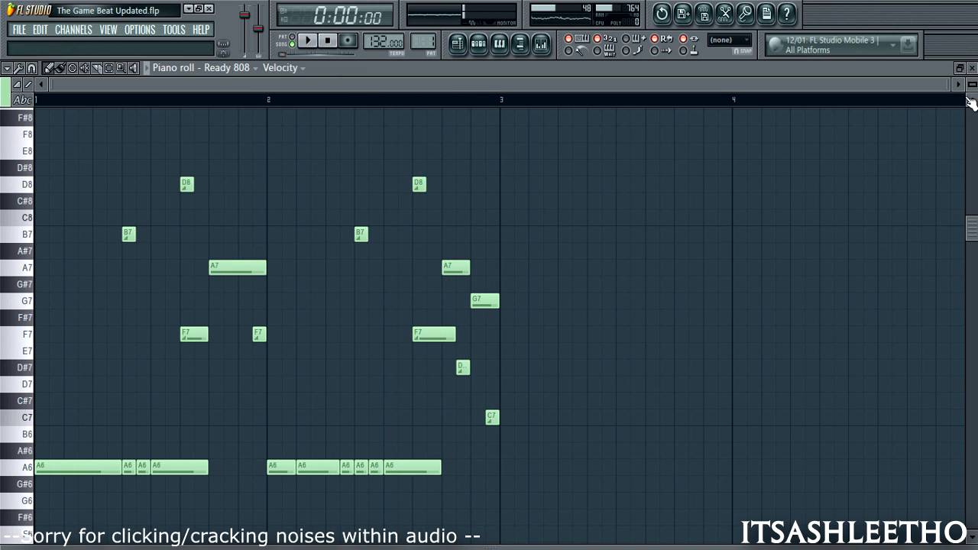
Examine the Fruity Parametric EQ 2 curve on the Ready 808 mixer track and enable the effect
{"action": "left_click", "coordinate": [540, 43]}
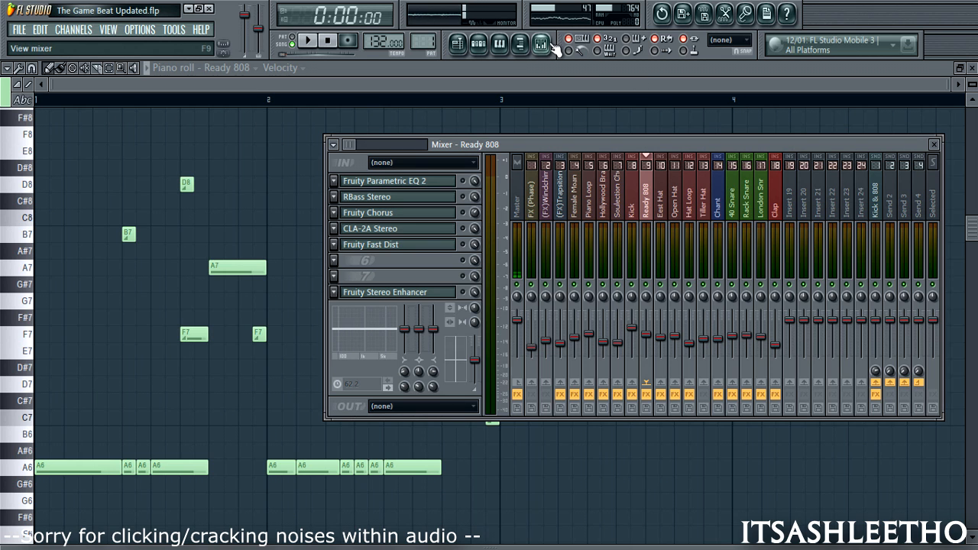
{"action": "left_click", "coordinate": [441, 183]}
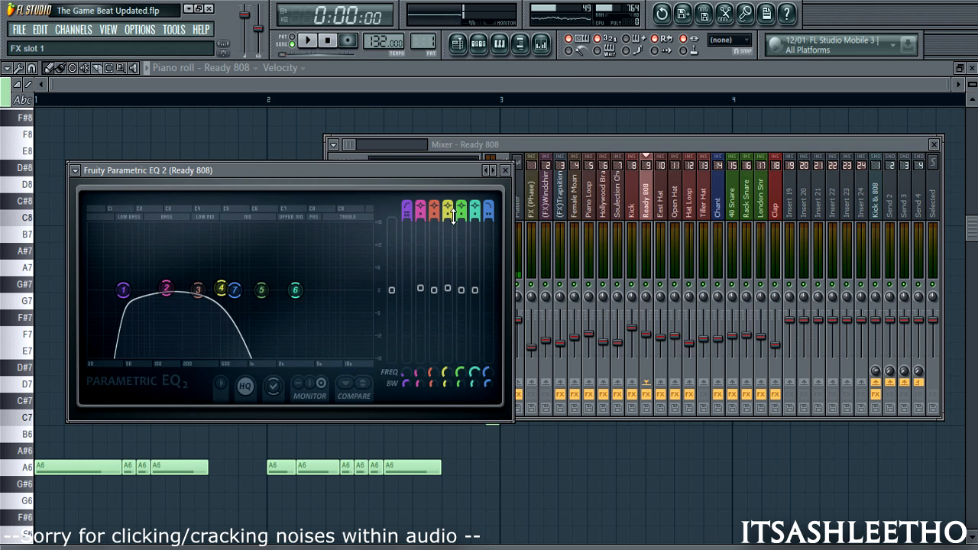
{"action": "left_click", "coordinate": [506, 171]}
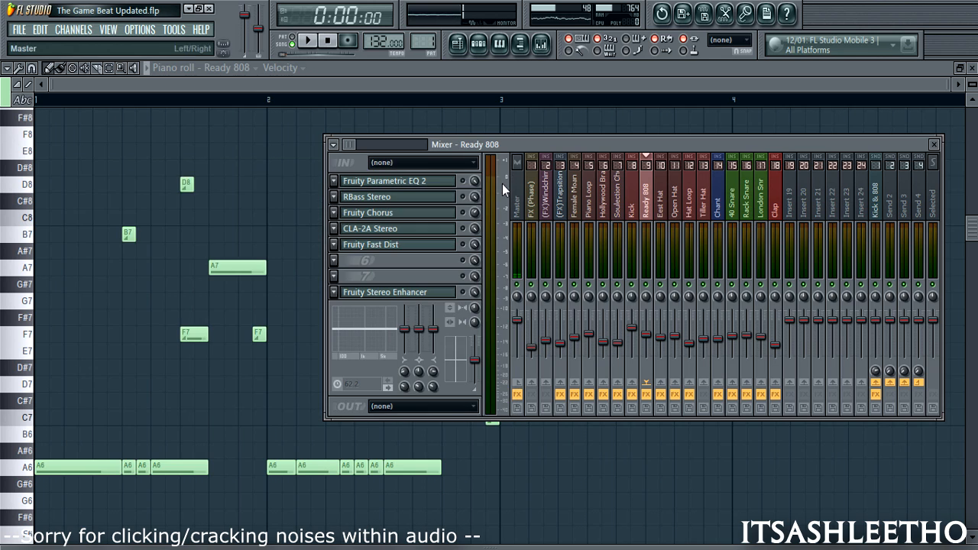
{"action": "left_click", "coordinate": [463, 182]}
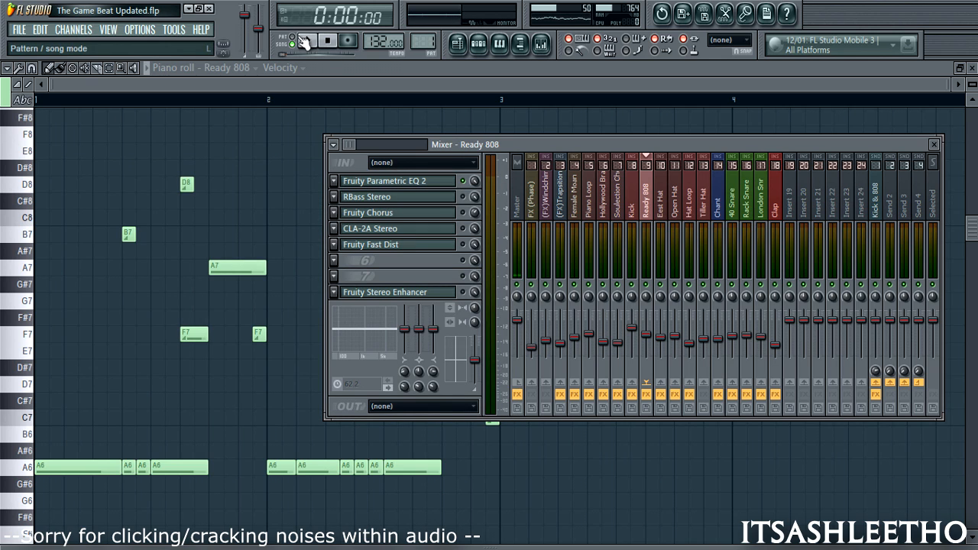
Change the playlist time selection to bar 5 through the start of bar 9, over the 808 intro clip
{"action": "left_click", "coordinate": [457, 43]}
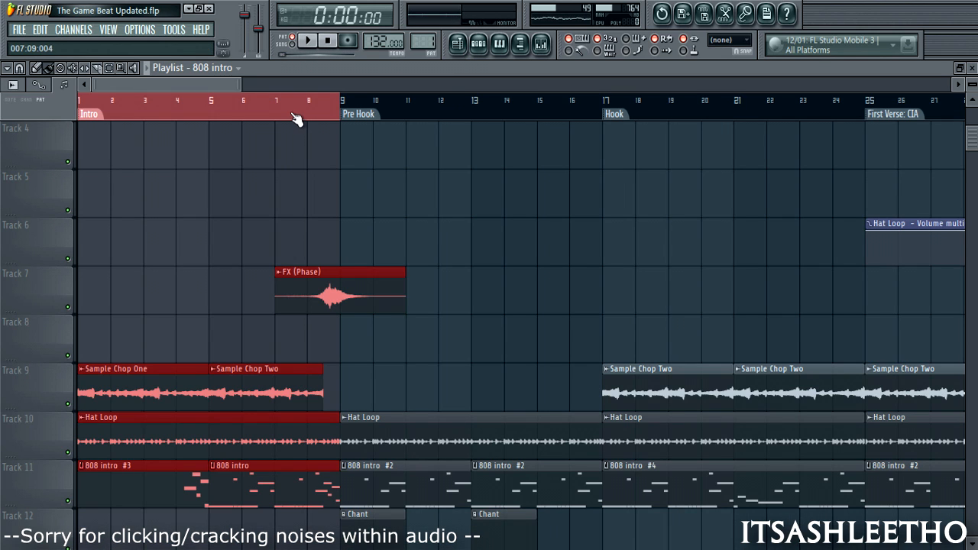
{"action": "left_click", "coordinate": [292, 115], "text": "ctrl"}
{"action": "left_click_drag", "start_coordinate": [217, 115], "coordinate": [330, 116]}
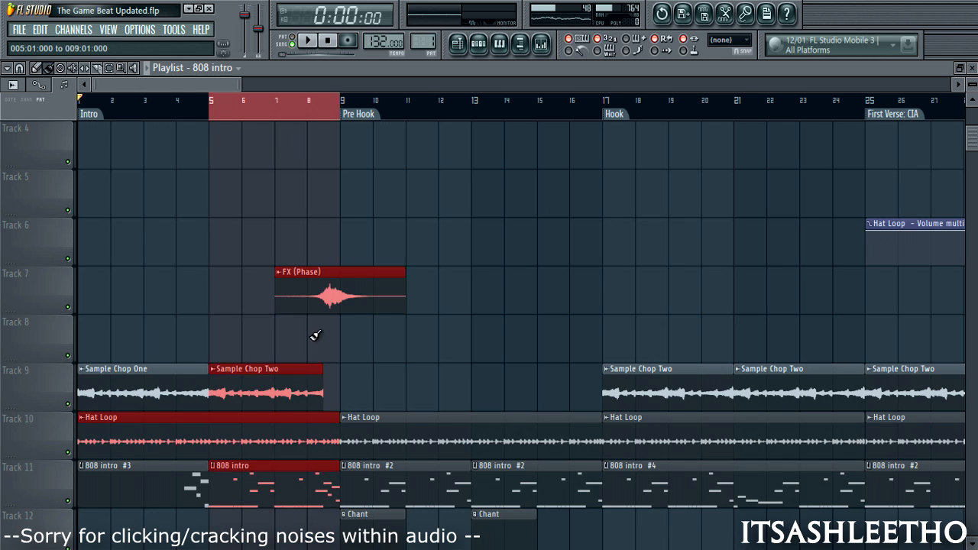
Open the 808 intro clip's Ready 808 notes in the piano roll and play them in pattern mode
{"action": "double_click", "coordinate": [289, 483]}
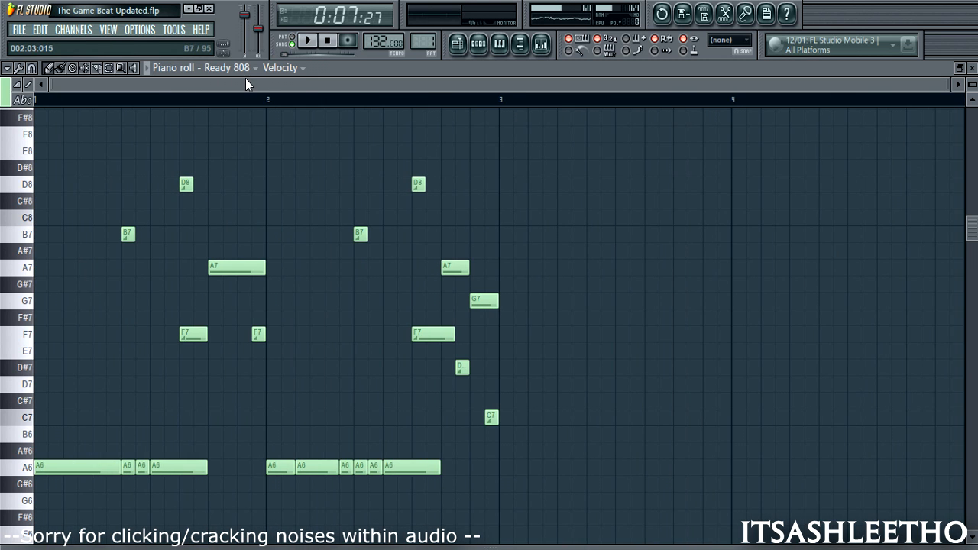
{"action": "key", "text": "space"}
{"action": "left_click", "coordinate": [291, 43]}
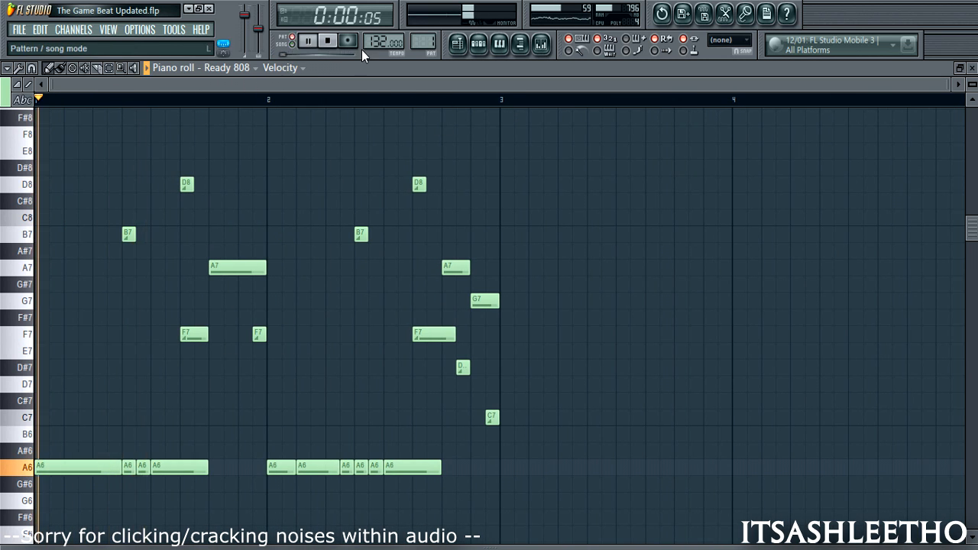
Examine the Ready 808 track's Fruity Parametric EQ 2 curve while the pattern plays
{"action": "key", "text": "F9"}
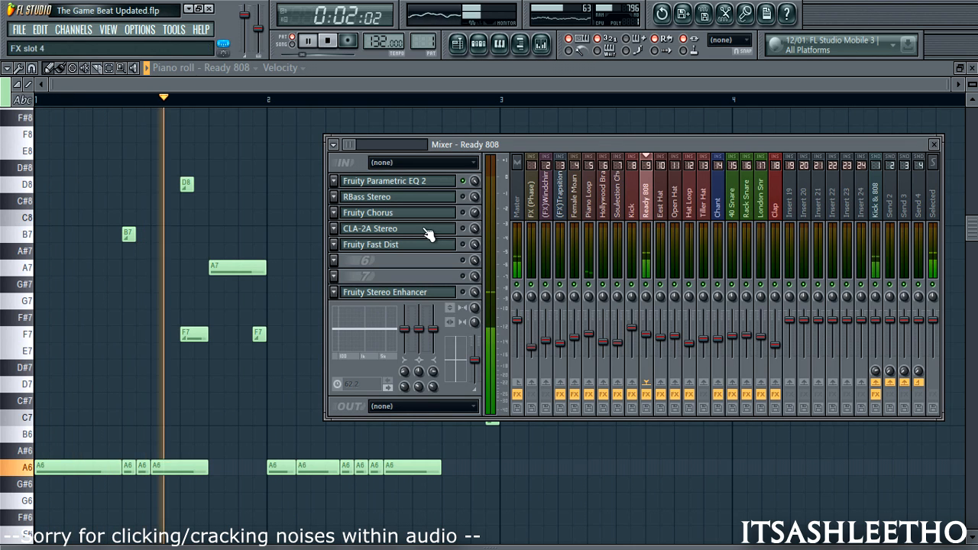
{"action": "left_click", "coordinate": [425, 182]}
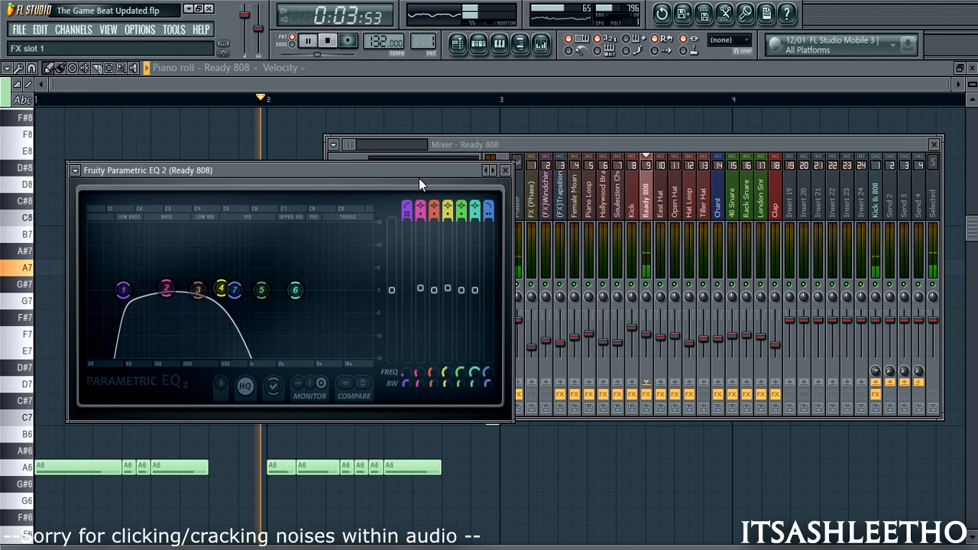
{"action": "left_click", "coordinate": [505, 171]}
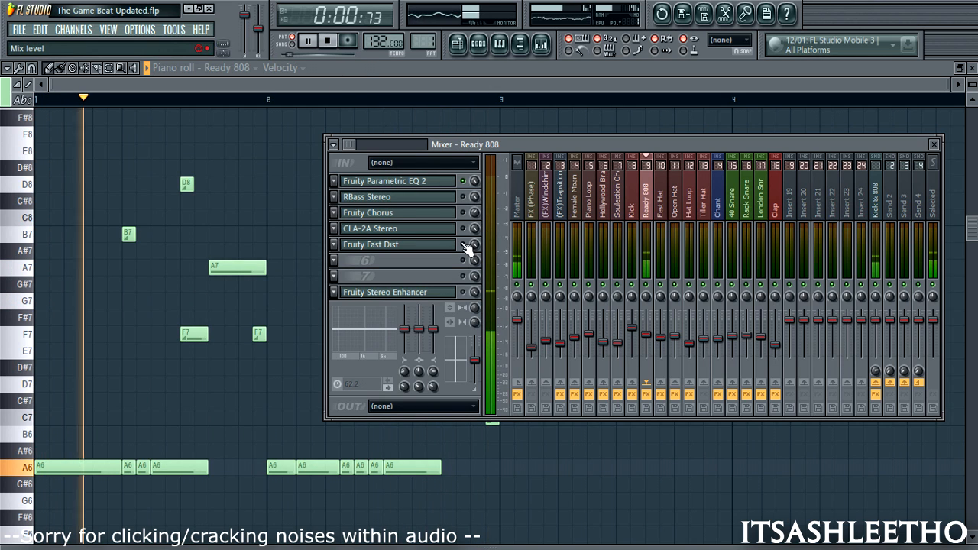
Enable Fruity Fast Dist and RBass Stereo on the Ready 808 mixer track and examine their settings
{"action": "left_click", "coordinate": [463, 245]}
{"action": "left_click", "coordinate": [398, 245]}
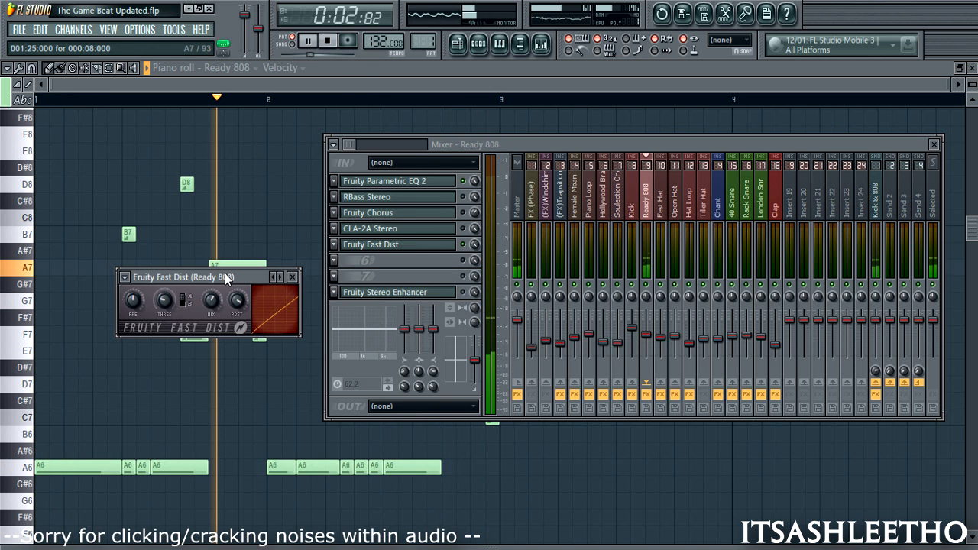
{"action": "left_click", "coordinate": [295, 279]}
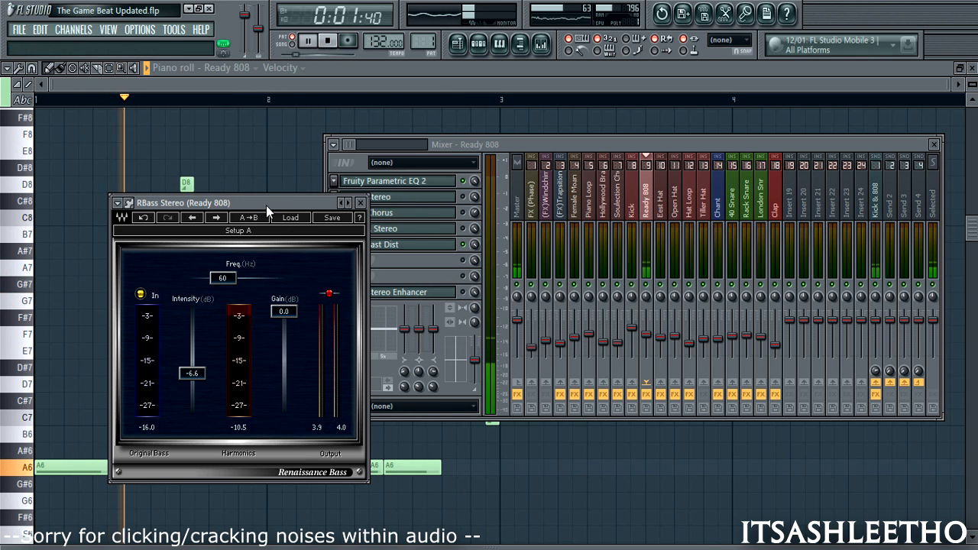
{"action": "left_click", "coordinate": [361, 203]}
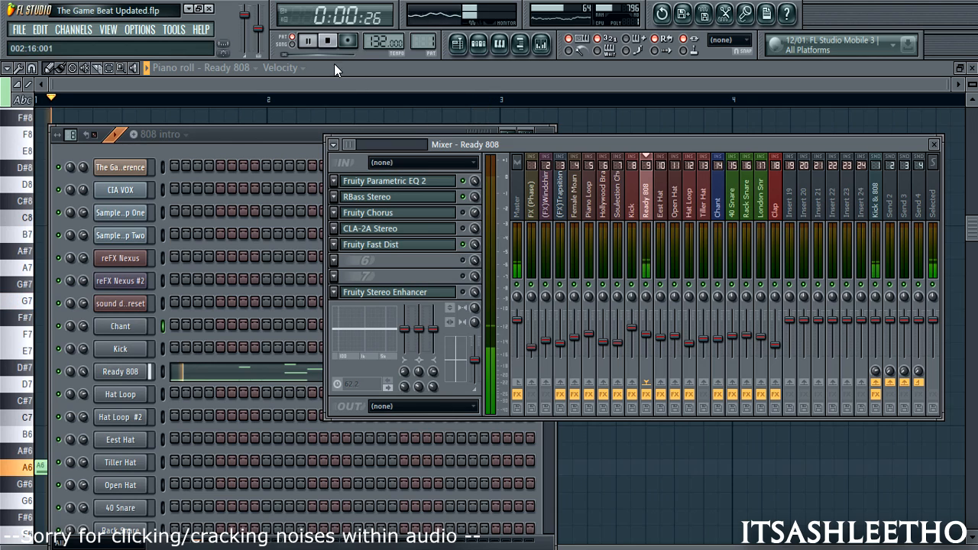
Enable CLA-2A Stereo on the Ready 808 mixer track, and examine its Bass preset settings during playback
{"action": "left_click", "coordinate": [410, 229]}
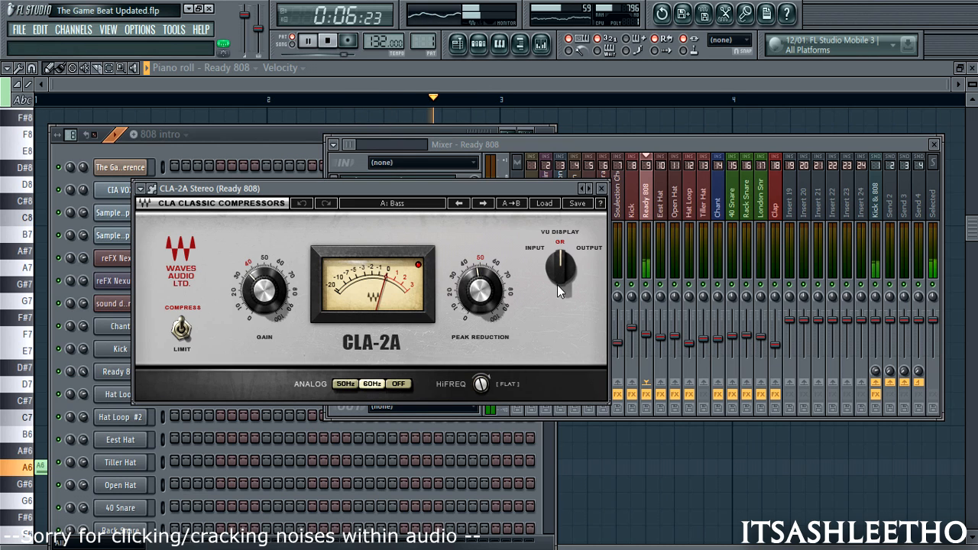
{"action": "left_click", "coordinate": [601, 188]}
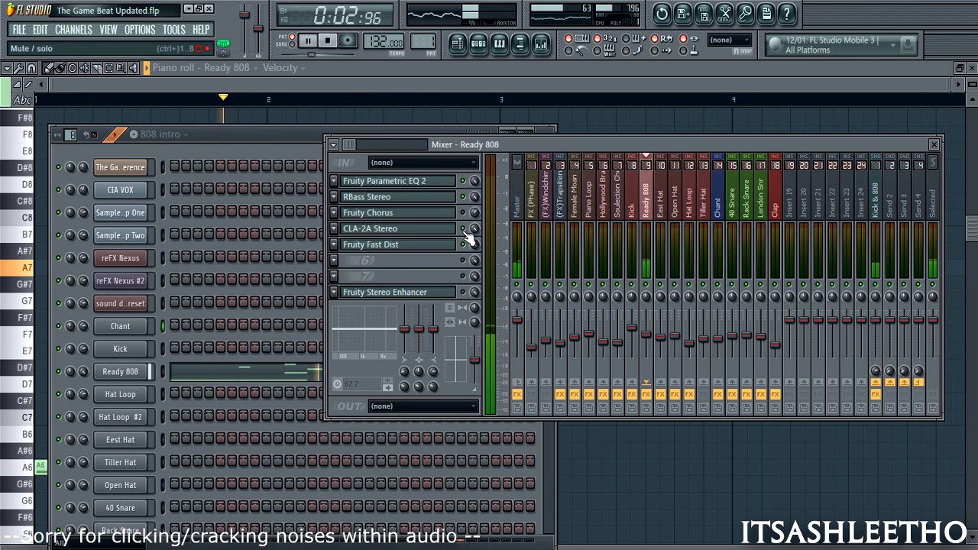
{"action": "left_click", "coordinate": [387, 228]}
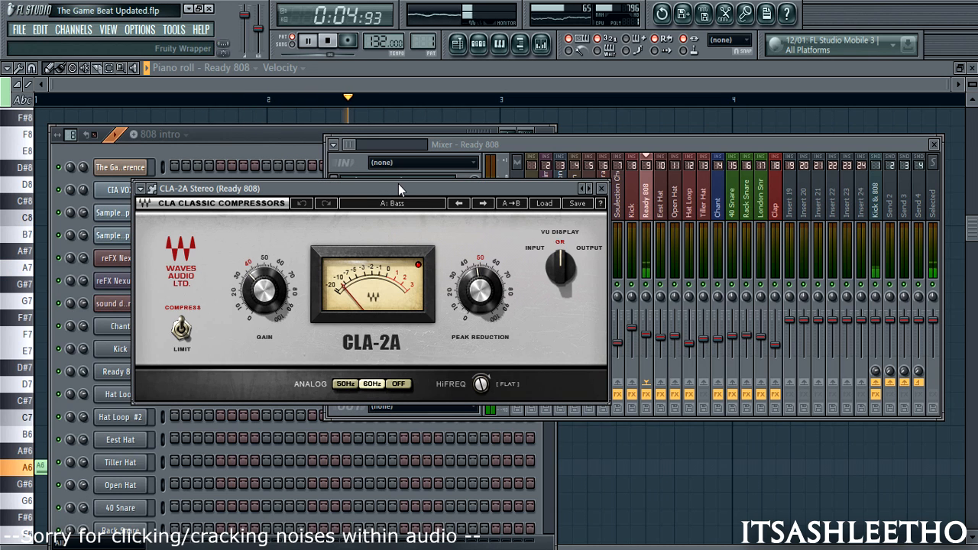
{"action": "left_click_drag", "start_coordinate": [406, 187], "coordinate": [418, 190]}
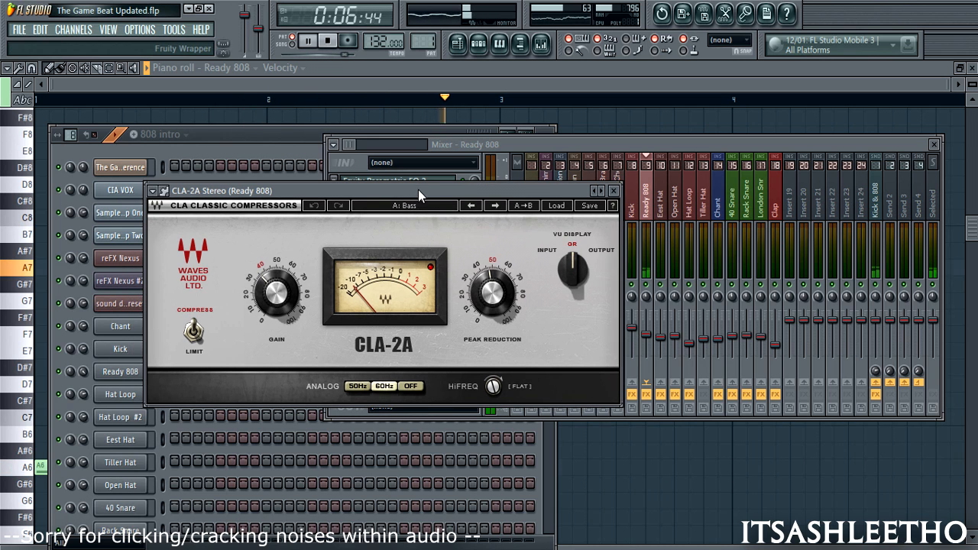
{"action": "left_click", "coordinate": [616, 192]}
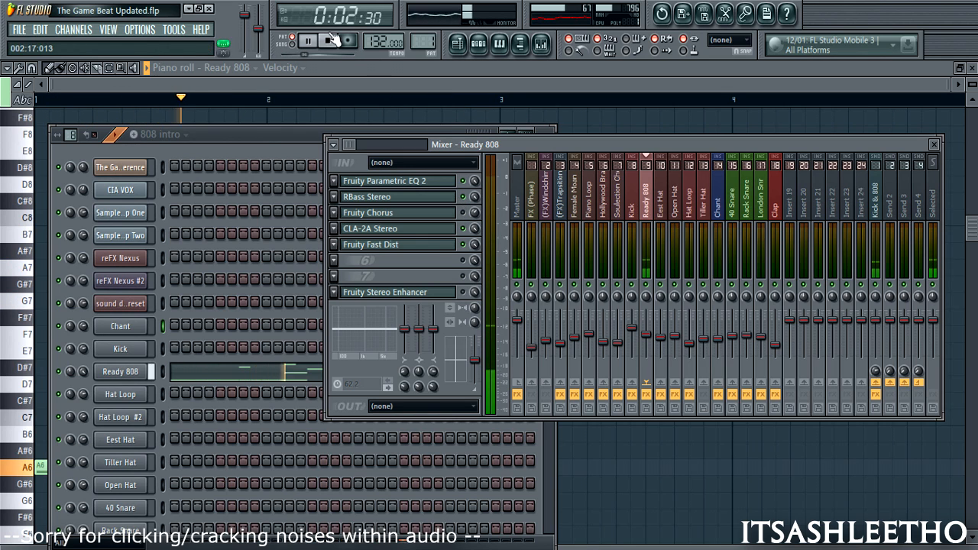
{"action": "key", "text": "space"}
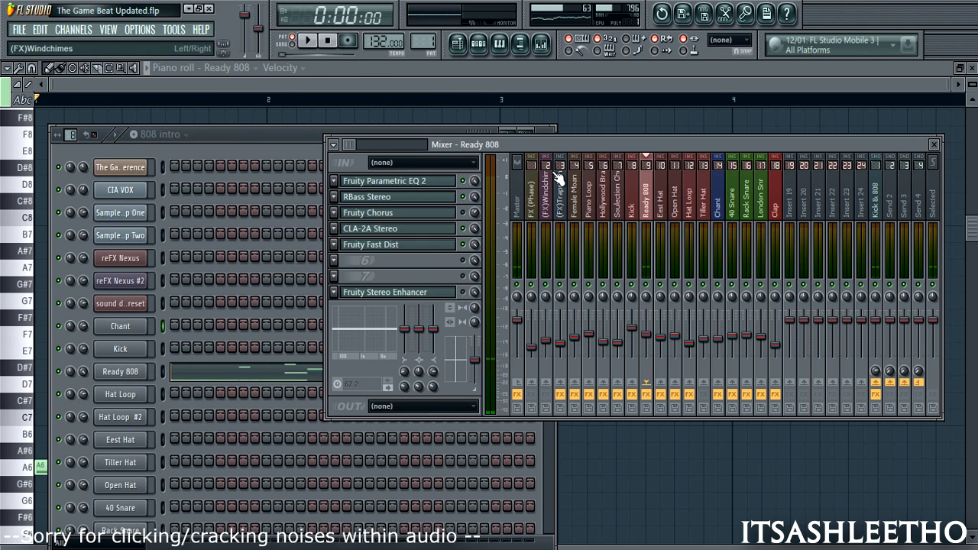
{"action": "left_click_drag", "start_coordinate": [529, 143], "coordinate": [456, 177]}
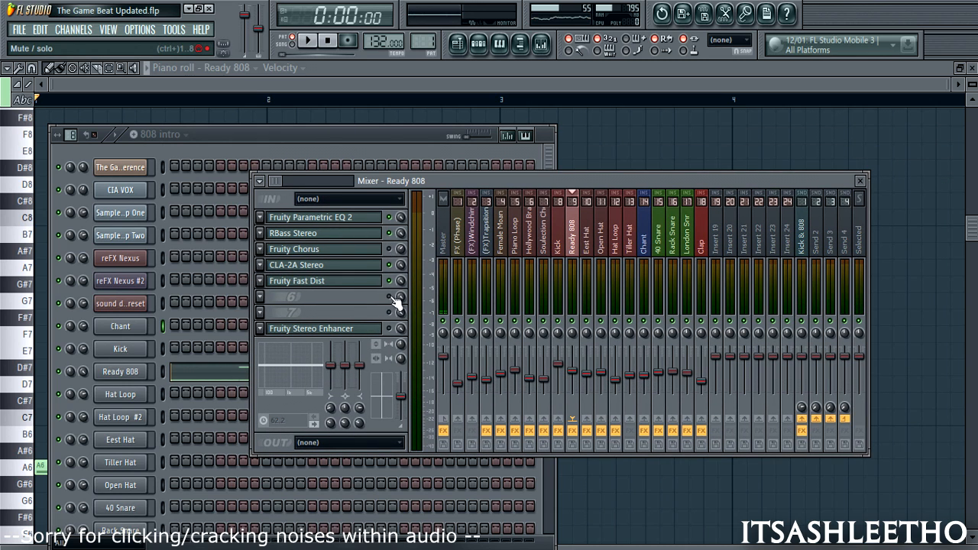
Examine the Fruity Chorus settings on the Ready 808 mixer track, and play the pattern with the track's effects enabled
{"action": "left_click", "coordinate": [355, 251]}
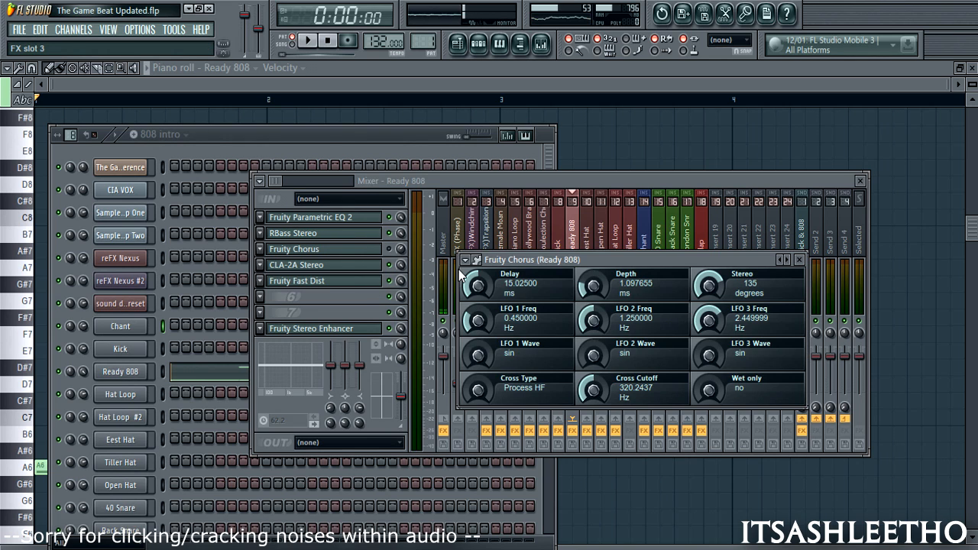
{"action": "left_click_drag", "start_coordinate": [626, 262], "coordinate": [618, 231]}
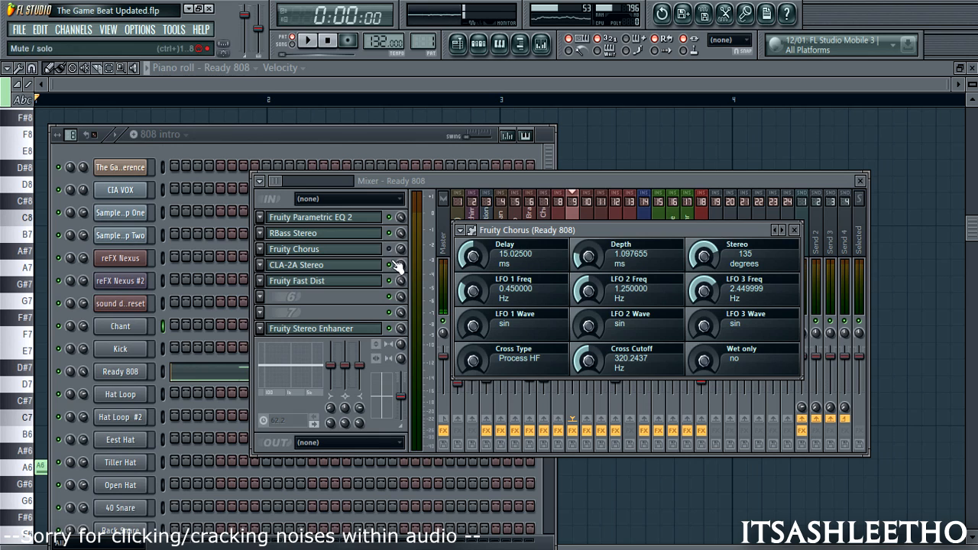
{"action": "left_click", "coordinate": [418, 86]}
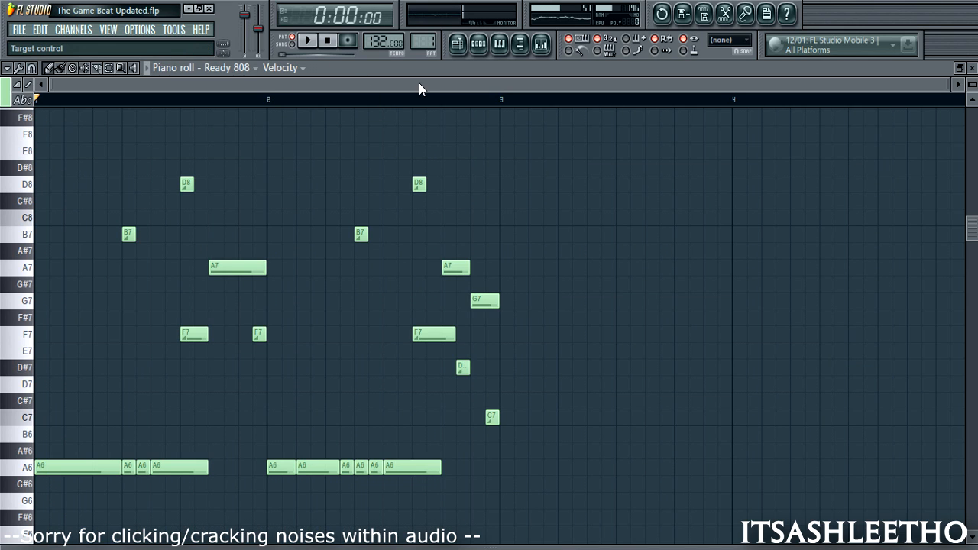
{"action": "left_click", "coordinate": [312, 40]}
{"action": "left_click", "coordinate": [541, 43]}
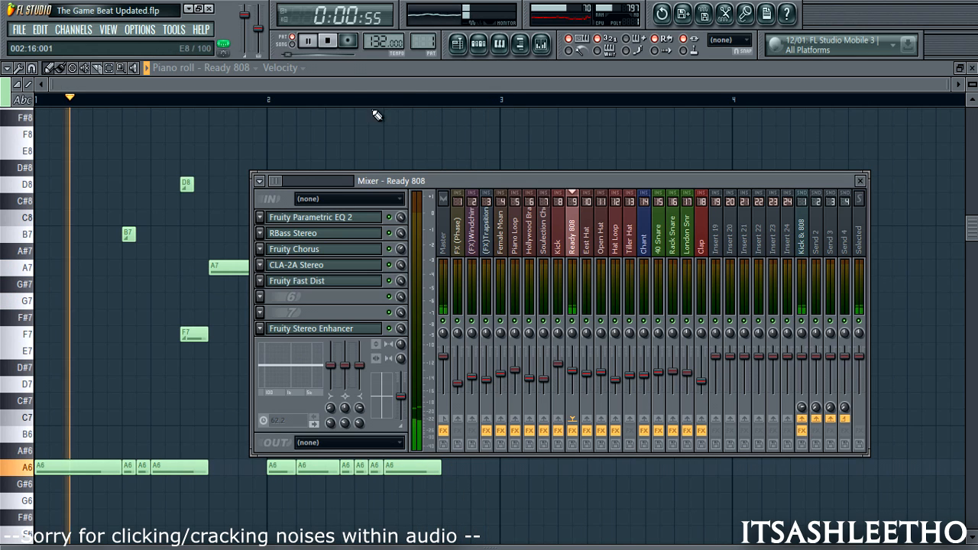
{"action": "key", "text": "F9"}
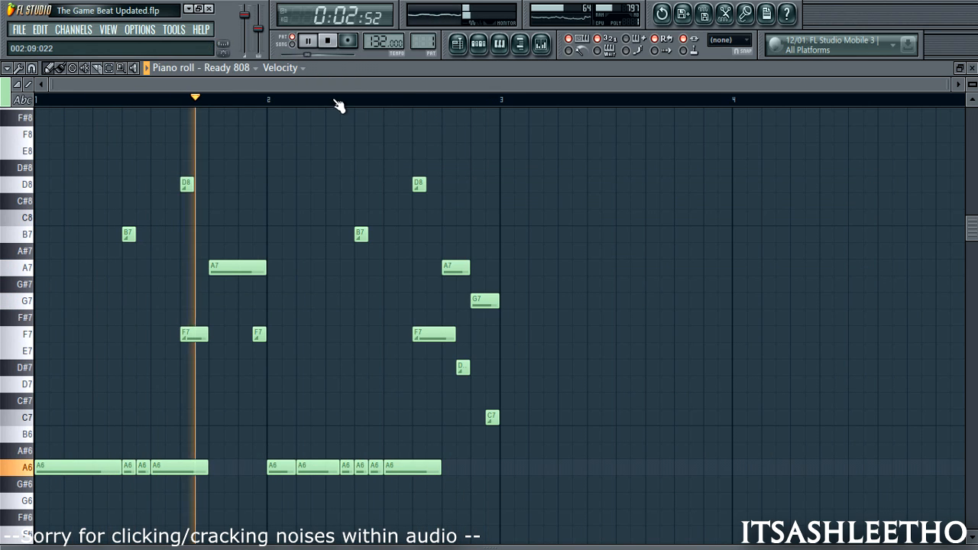
{"action": "left_click", "coordinate": [327, 41]}
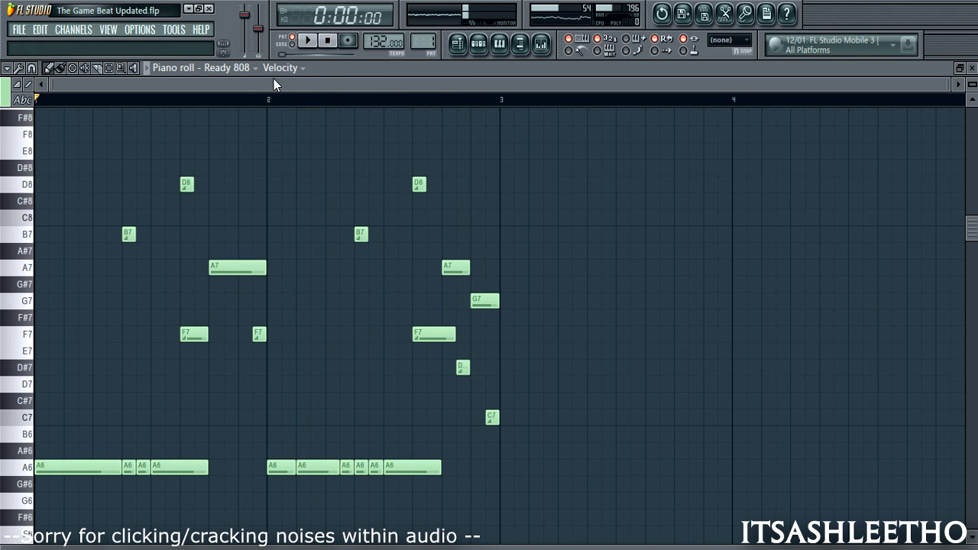
Show the Pan values of the Ready 808 notes in an enlarged event lane, examine them, and close the piano roll
{"action": "left_click", "coordinate": [276, 68]}
{"action": "left_click", "coordinate": [301, 95]}
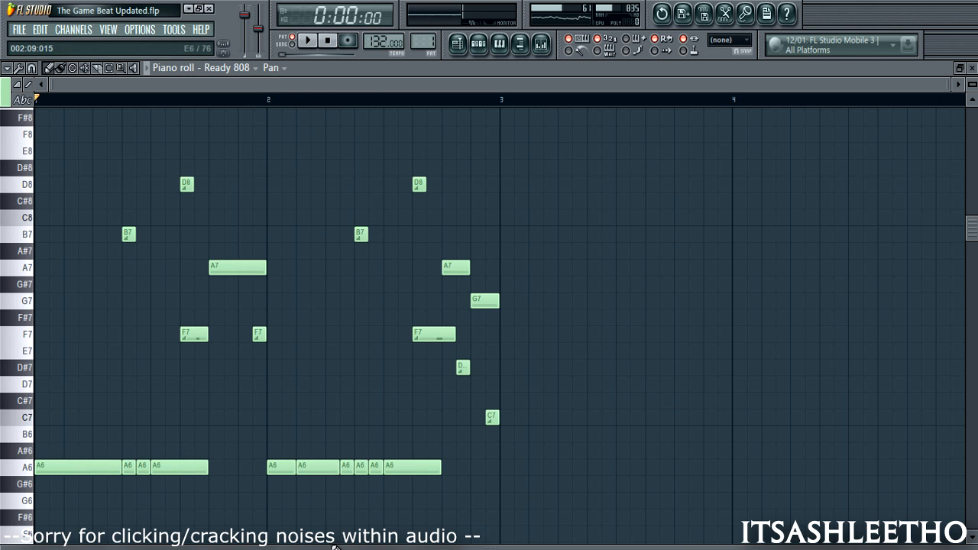
{"action": "left_click_drag", "start_coordinate": [334, 547], "coordinate": [337, 392]}
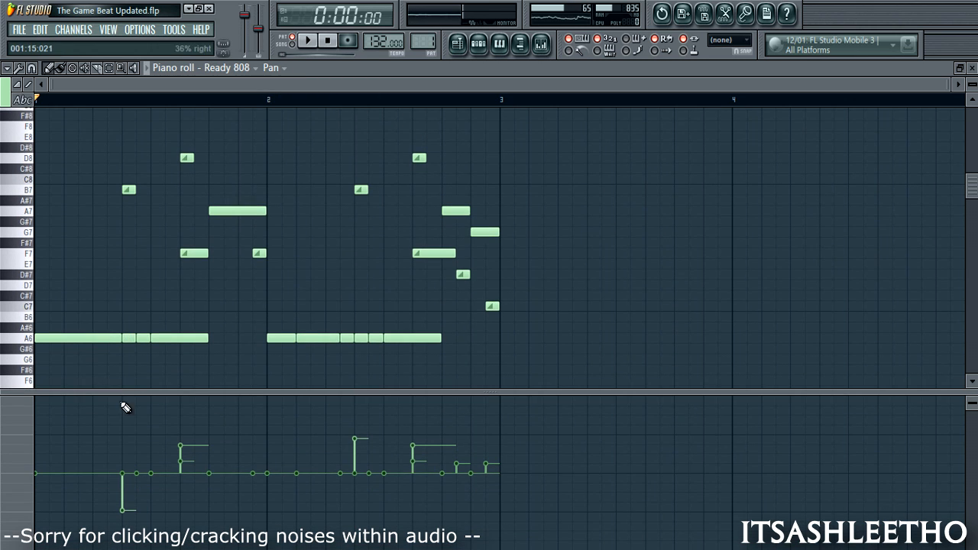
{"action": "left_click", "coordinate": [972, 68]}
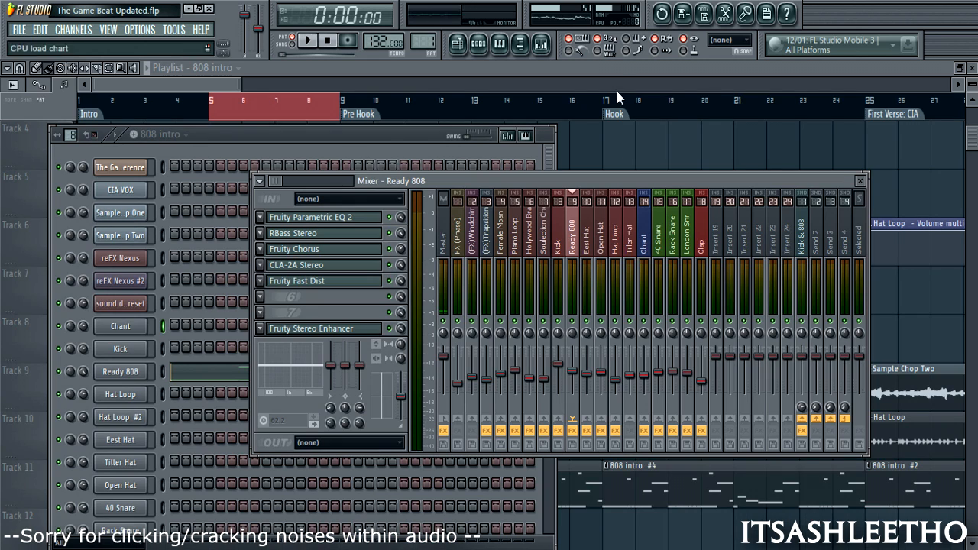
Examine the Fruity Stereo Enhancer settings on the Ready 808 mixer track, and return to the playlist
{"action": "left_click", "coordinate": [319, 333]}
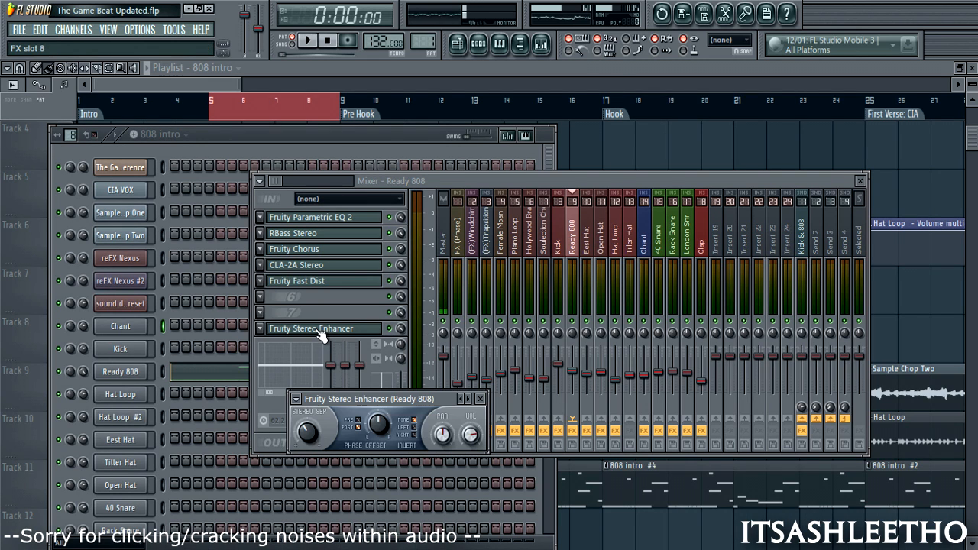
{"action": "left_click", "coordinate": [480, 399]}
{"action": "left_click", "coordinate": [315, 70]}
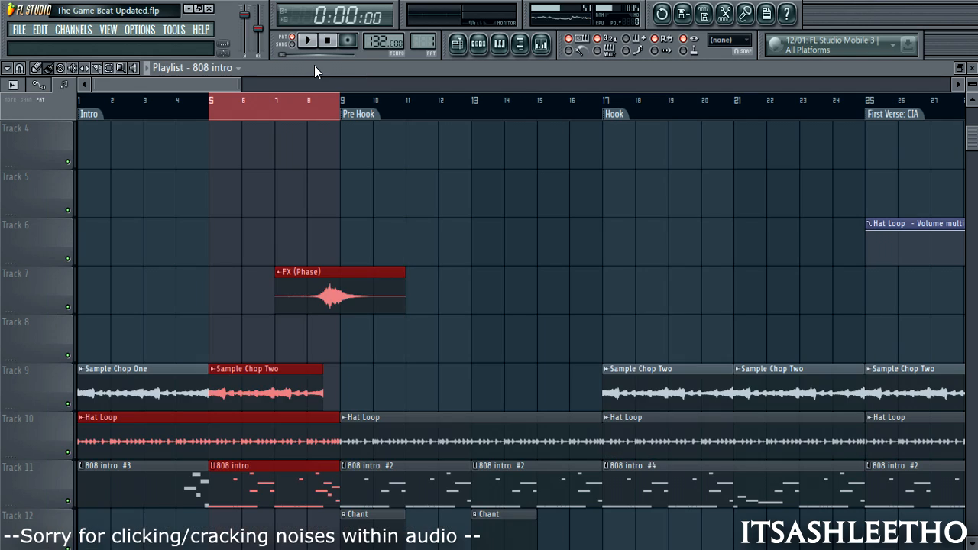
Switch playback to song mode and play the selected Intro section of the playlist
{"action": "left_click", "coordinate": [292, 45]}
{"action": "left_click", "coordinate": [334, 45]}
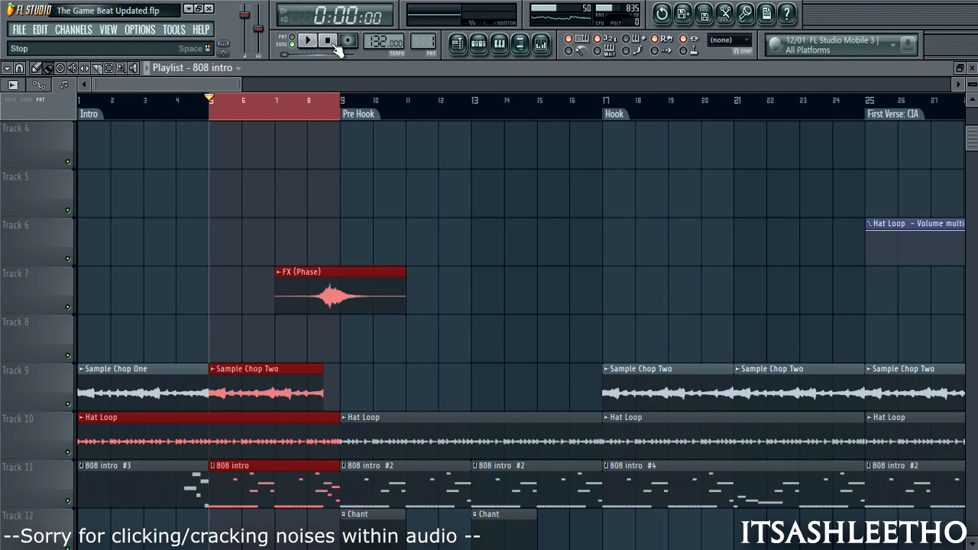
{"action": "left_click", "coordinate": [95, 113]}
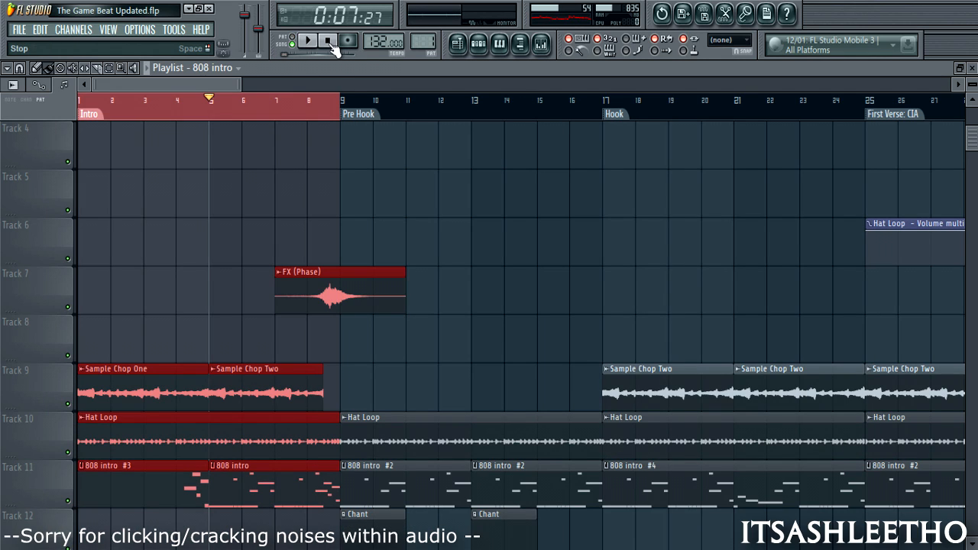
{"action": "key", "text": "space"}
{"action": "scroll", "coordinate": [321, 197], "scroll_direction": "up", "scroll_amount": 3}
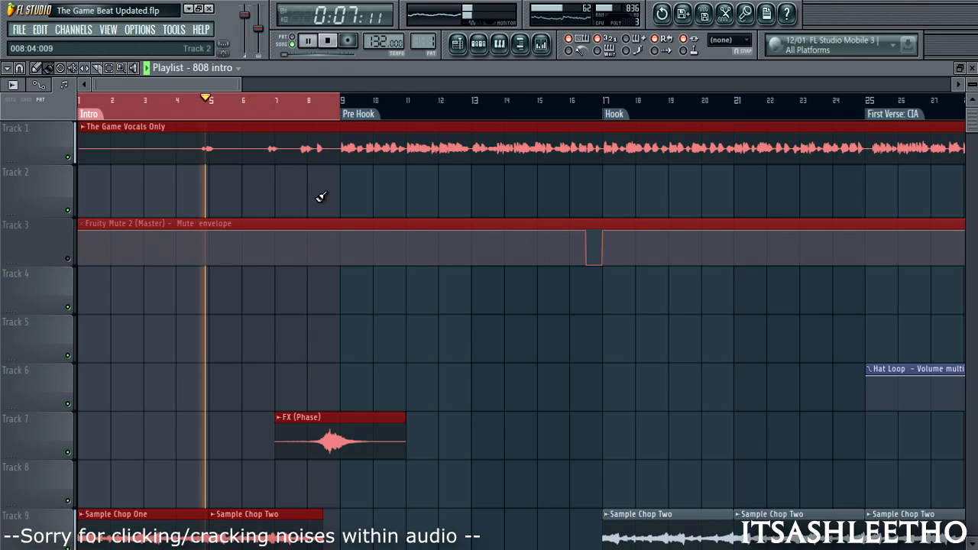
{"action": "left_click", "coordinate": [330, 42]}
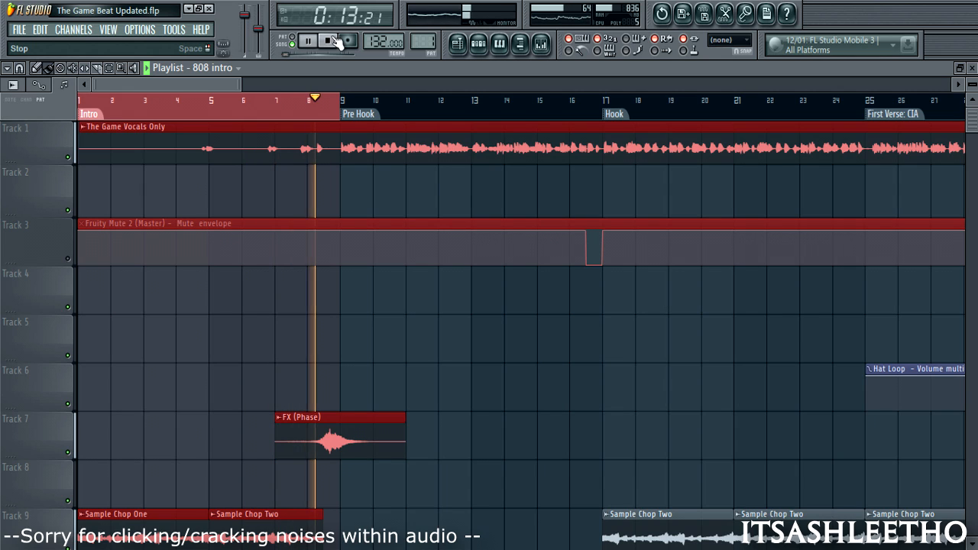
{"action": "left_click", "coordinate": [333, 41]}
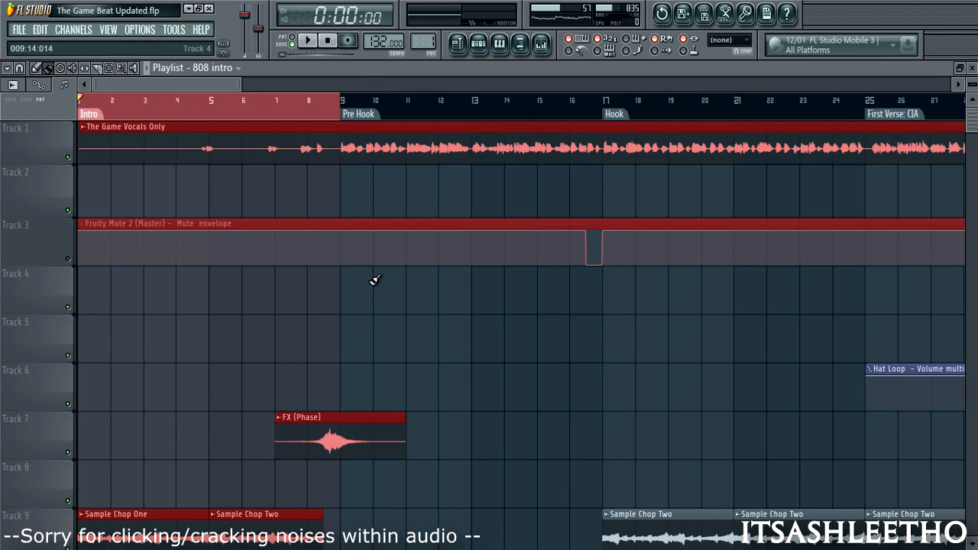
Open the Pre Hook's Bounce Pattern One in the step sequencer and play it in pattern mode
{"action": "scroll", "coordinate": [374, 279], "scroll_direction": "down", "scroll_amount": 2}
{"action": "scroll", "coordinate": [604, 260], "scroll_direction": "down", "scroll_amount": 2}
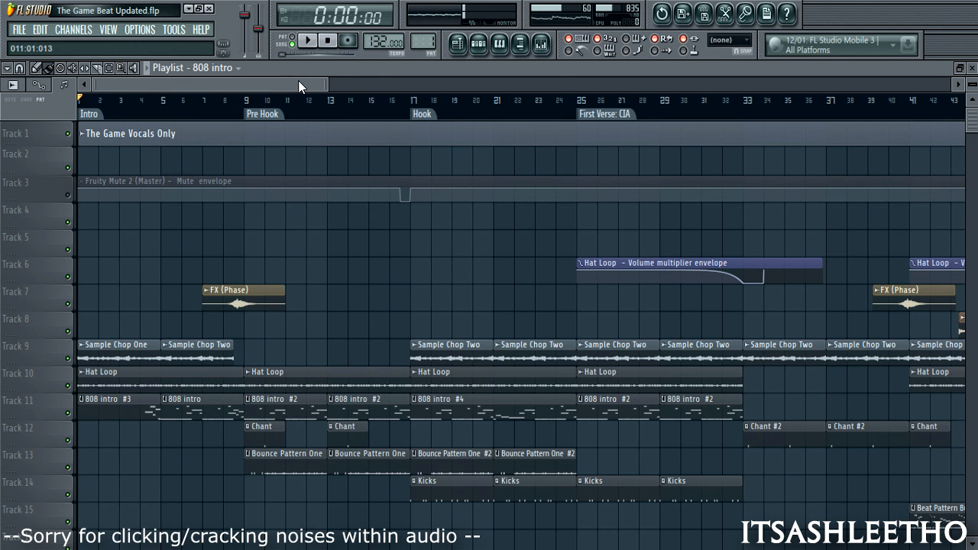
{"action": "left_click_drag", "start_coordinate": [298, 84], "coordinate": [333, 84]}
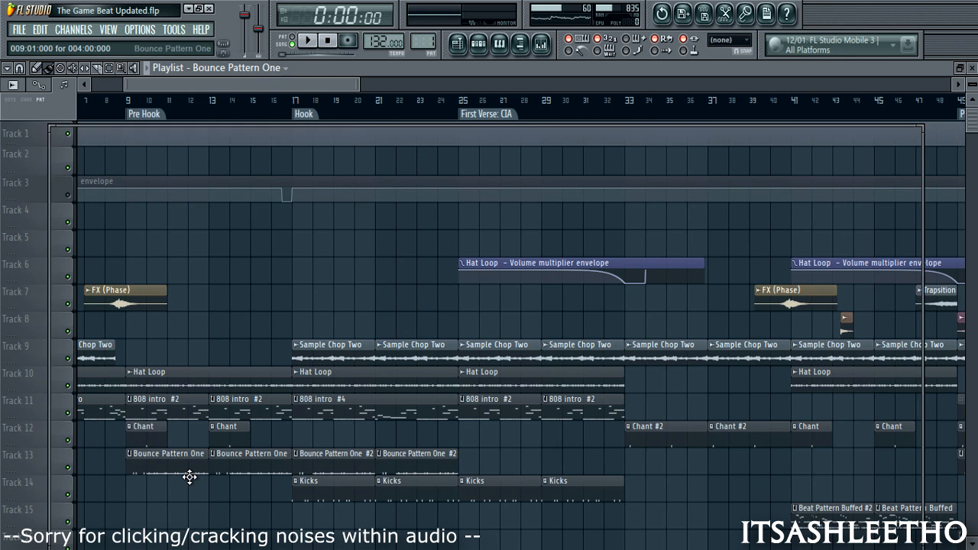
{"action": "double_click", "coordinate": [190, 476]}
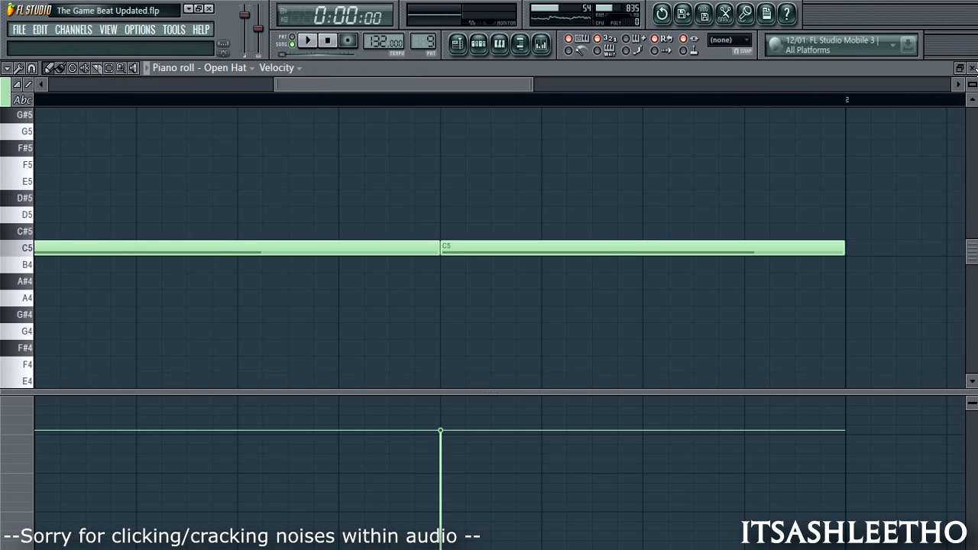
{"action": "left_click", "coordinate": [972, 68]}
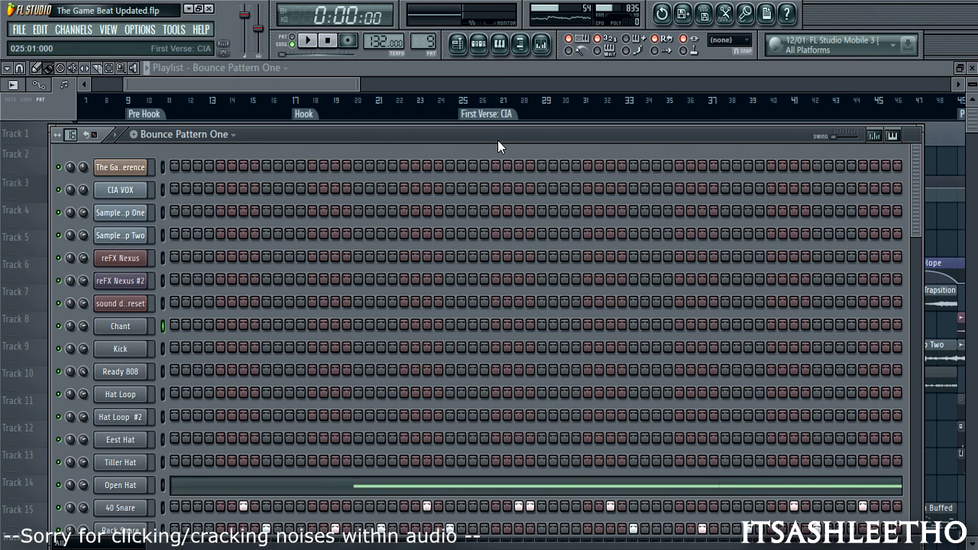
{"action": "left_click_drag", "start_coordinate": [498, 140], "coordinate": [499, 83]}
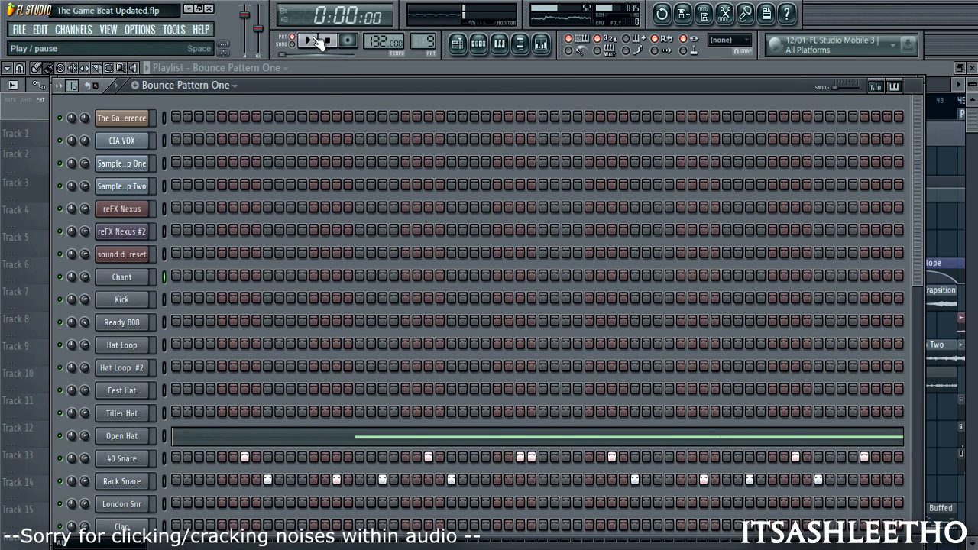
{"action": "left_click", "coordinate": [320, 42]}
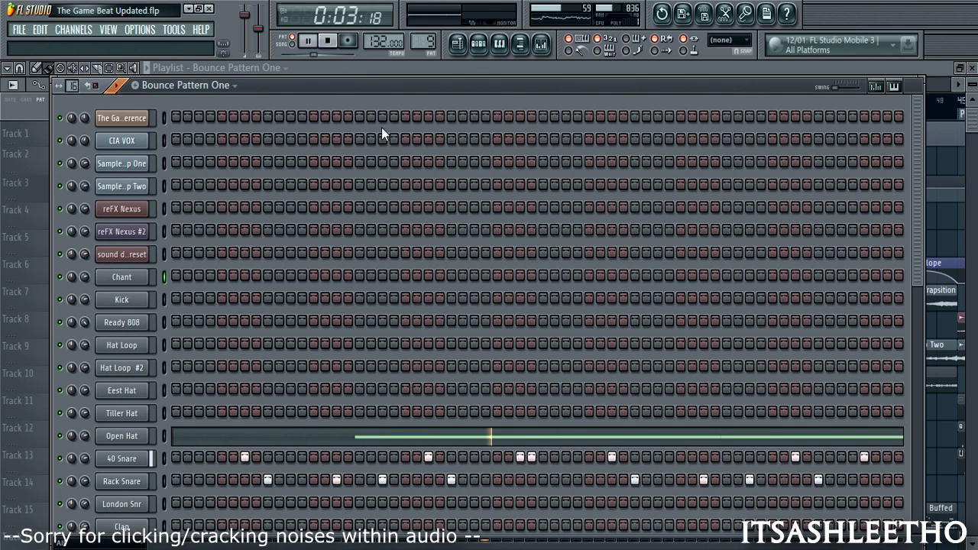
{"action": "left_click", "coordinate": [335, 46]}
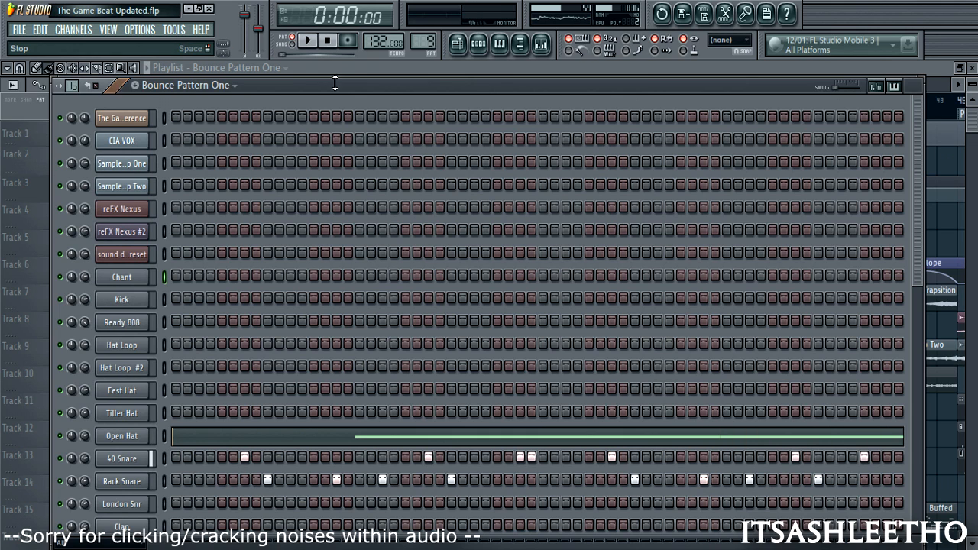
Select the Pre Hook section in the playlist and play it with The Game Vocals Only track muted
{"action": "left_click", "coordinate": [344, 68]}
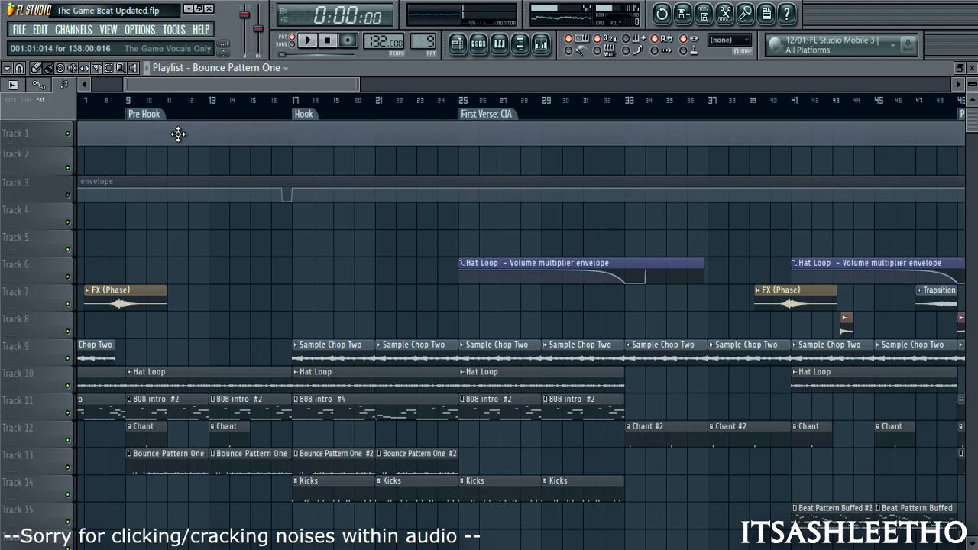
{"action": "left_click_drag", "start_coordinate": [184, 86], "coordinate": [108, 91]}
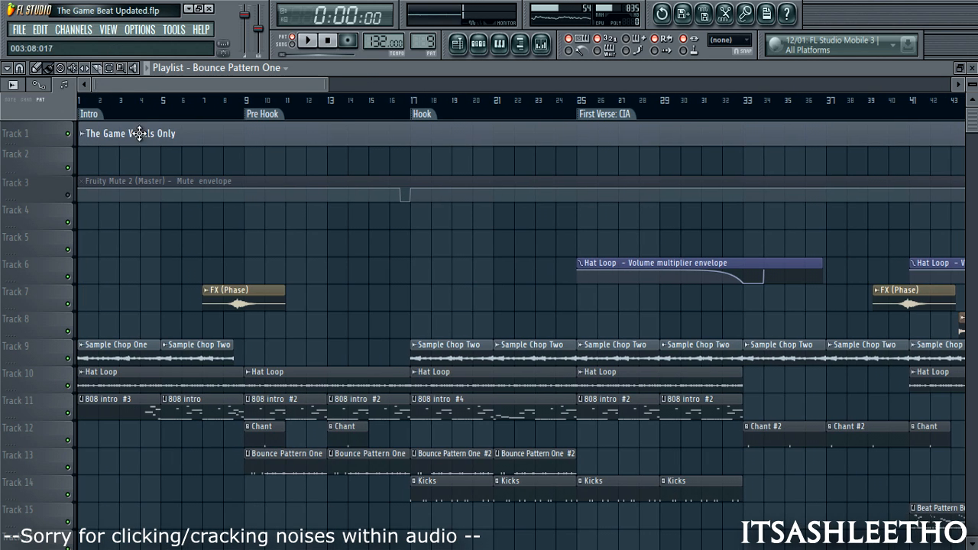
{"action": "left_click", "coordinate": [259, 115]}
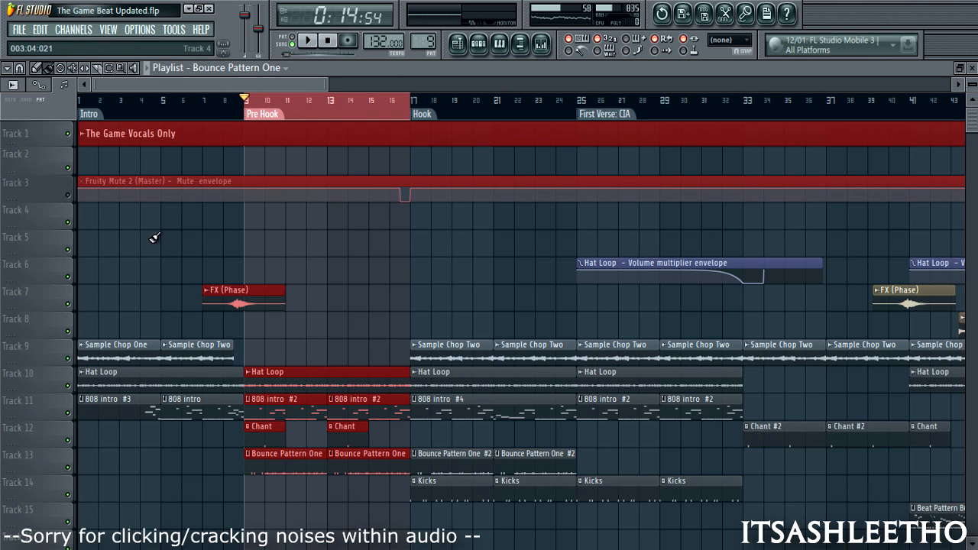
{"action": "left_click", "coordinate": [68, 142]}
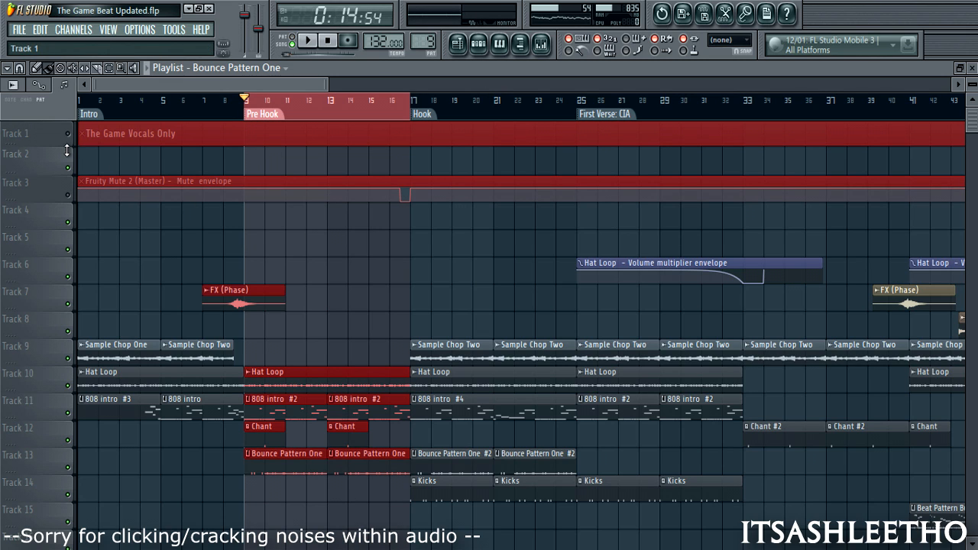
{"action": "left_click", "coordinate": [309, 42]}
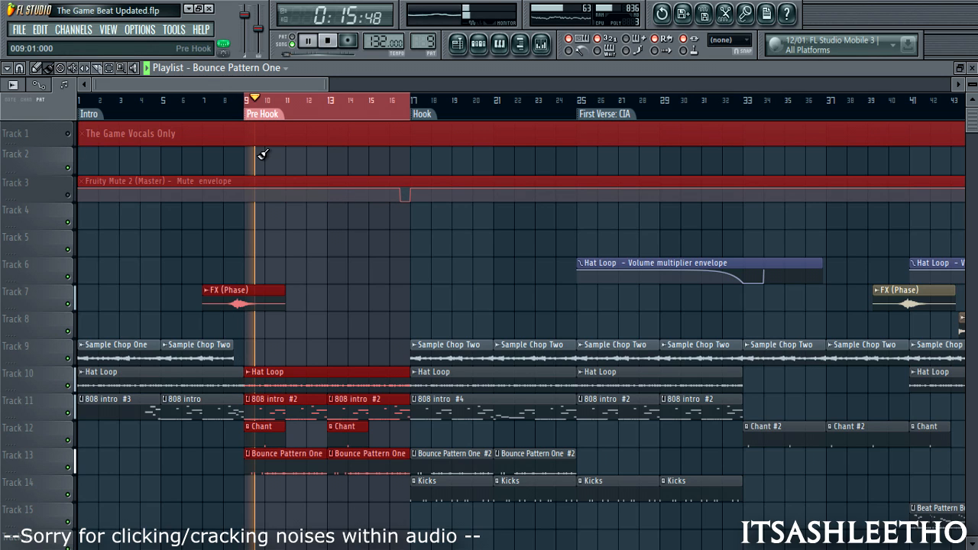
Briefly unmute The Game Vocals Only track during the Pre Hook playback, and clear the section selection
{"action": "left_click", "coordinate": [69, 134]}
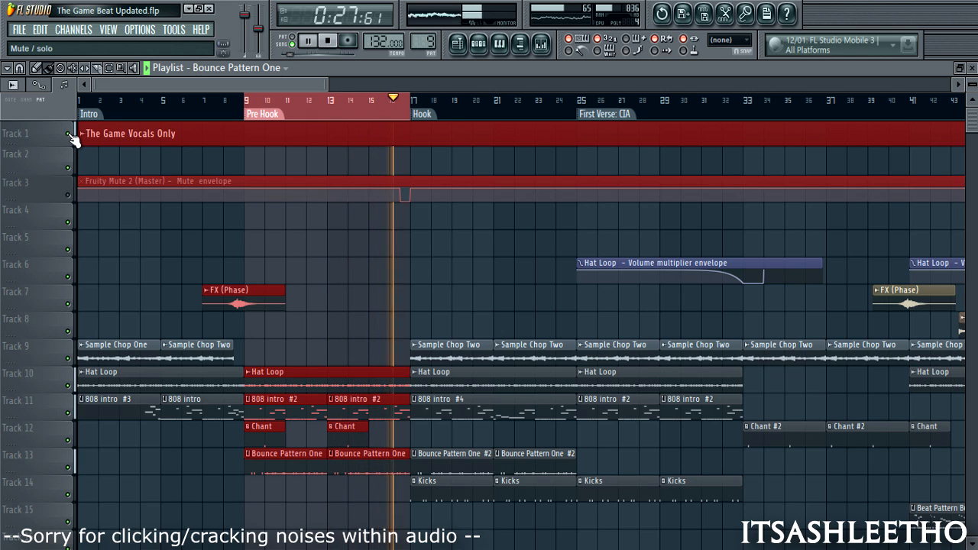
{"action": "left_click", "coordinate": [69, 134]}
{"action": "key", "text": "space"}
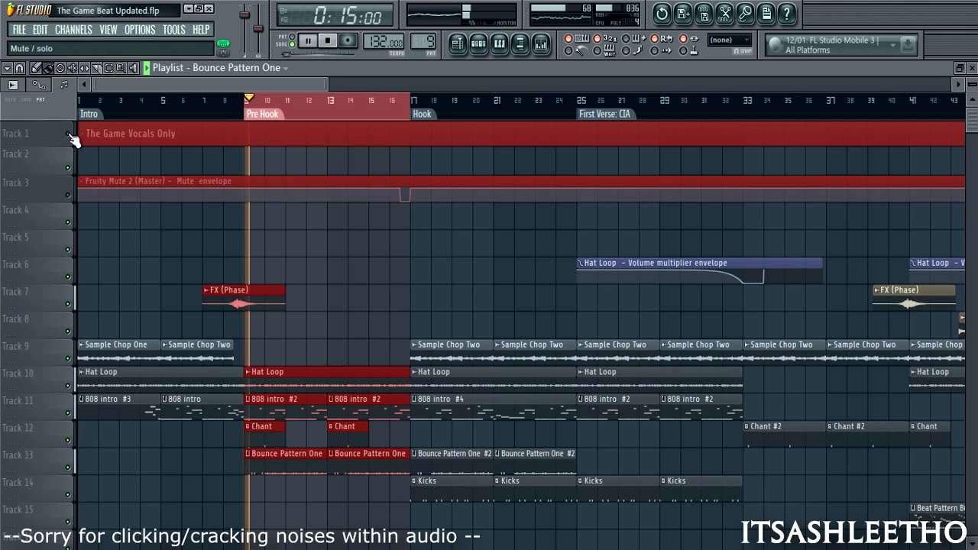
{"action": "key", "text": "ctrl+d"}
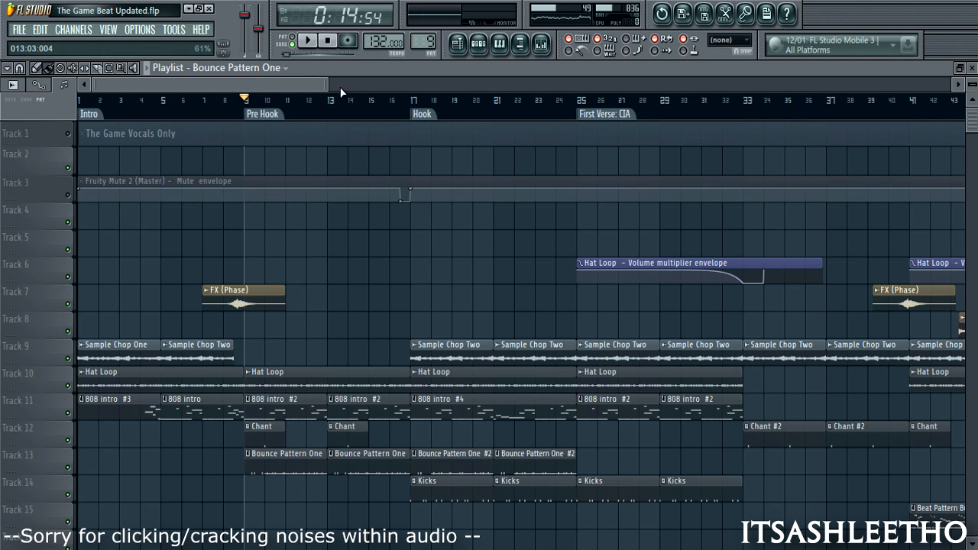
Play the song from just before bar 16 into the Hook, briefly unmuting The Game Vocals Only track
{"action": "mouse_move", "coordinate": [200, 84]}
{"action": "left_mouse_down"}
{"action": "mouse_move", "coordinate": [260, 84]}
{"action": "mouse_move", "coordinate": [209, 86]}
{"action": "left_mouse_up"}
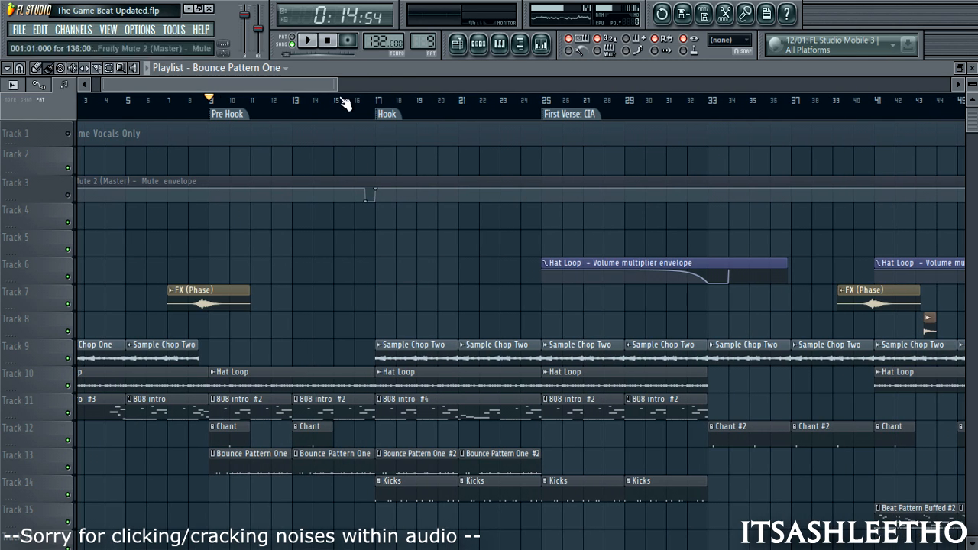
{"action": "left_click", "coordinate": [353, 112]}
{"action": "key", "text": "space"}
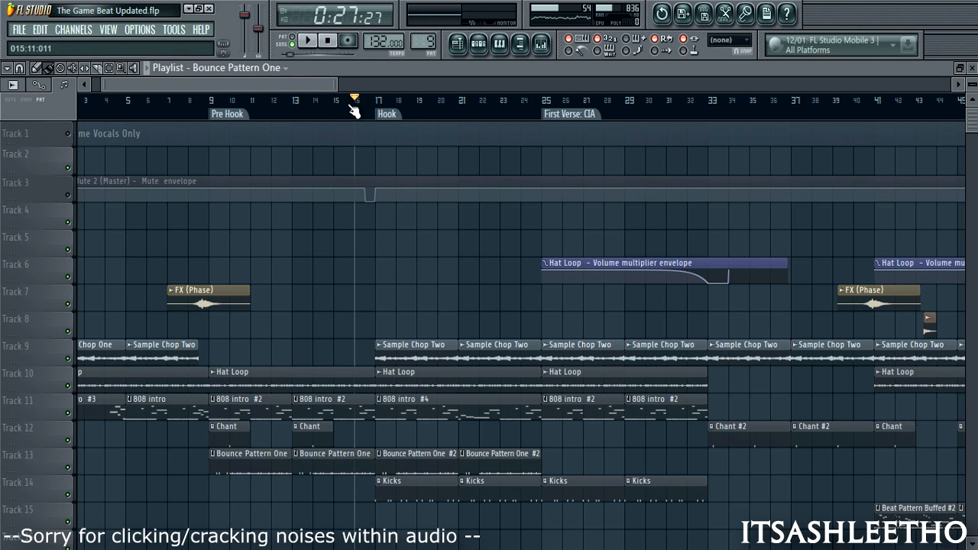
{"action": "left_click", "coordinate": [70, 137]}
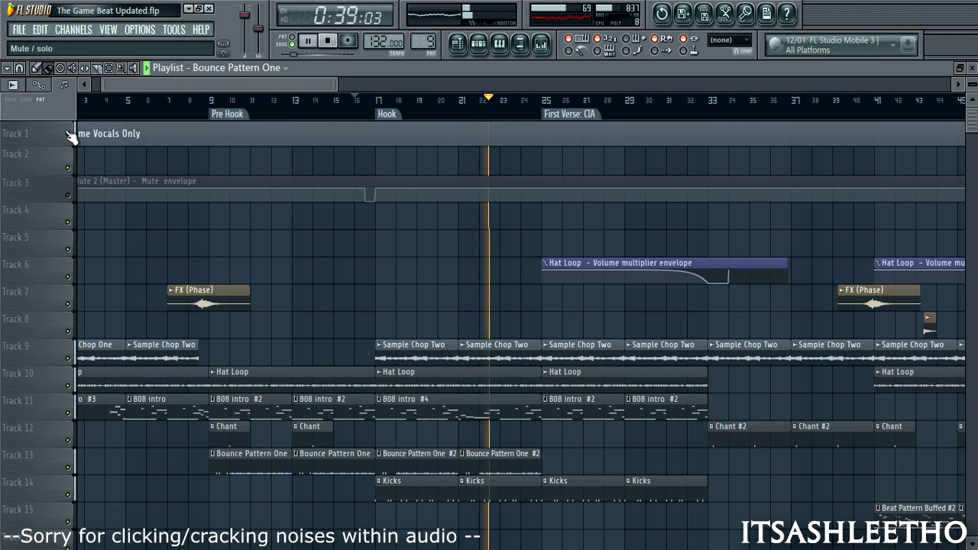
{"action": "left_click", "coordinate": [70, 136]}
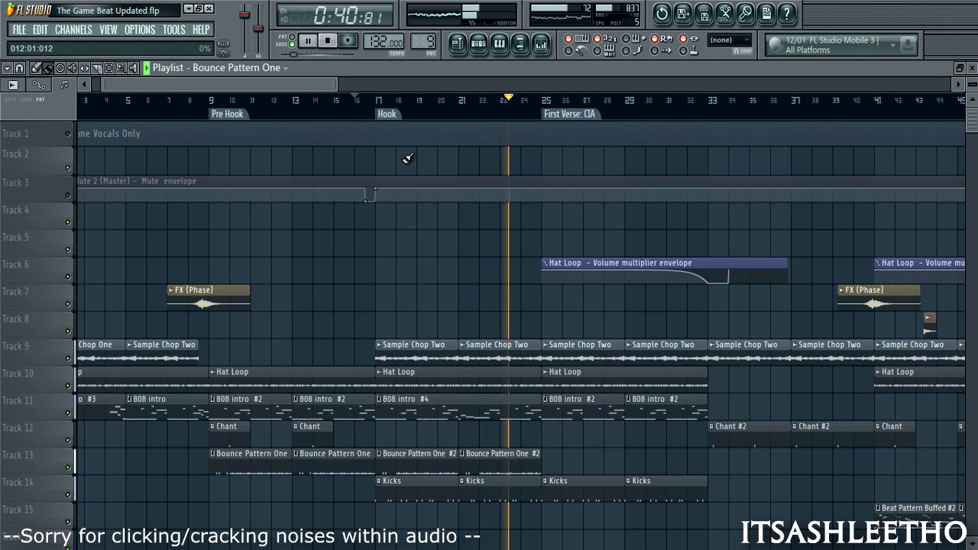
Unmute The Game Vocals Only track and play the First Verse from bar 33, muting the Beat Pattern Buffed track partway through
{"action": "left_click", "coordinate": [328, 42]}
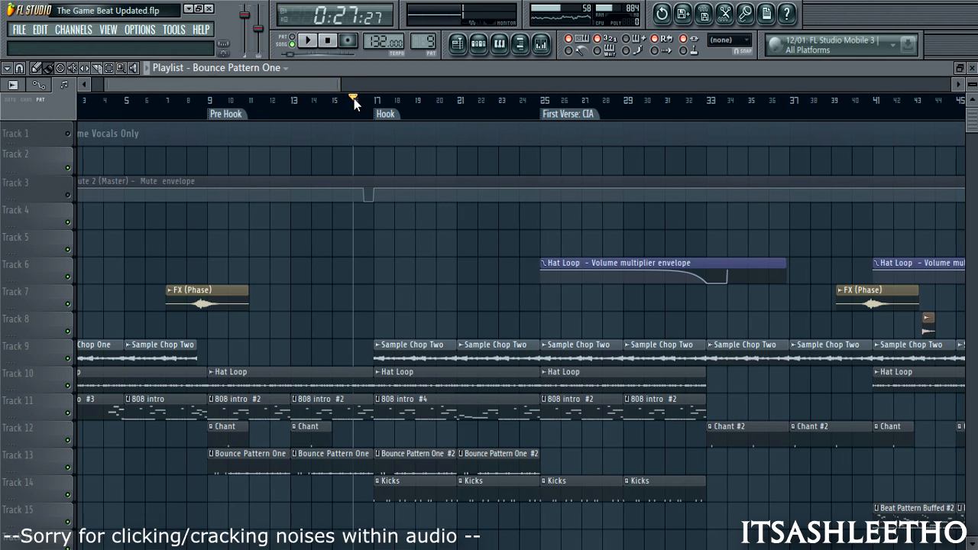
{"action": "scroll", "coordinate": [354, 98], "scroll_direction": "right", "scroll_amount": 4}
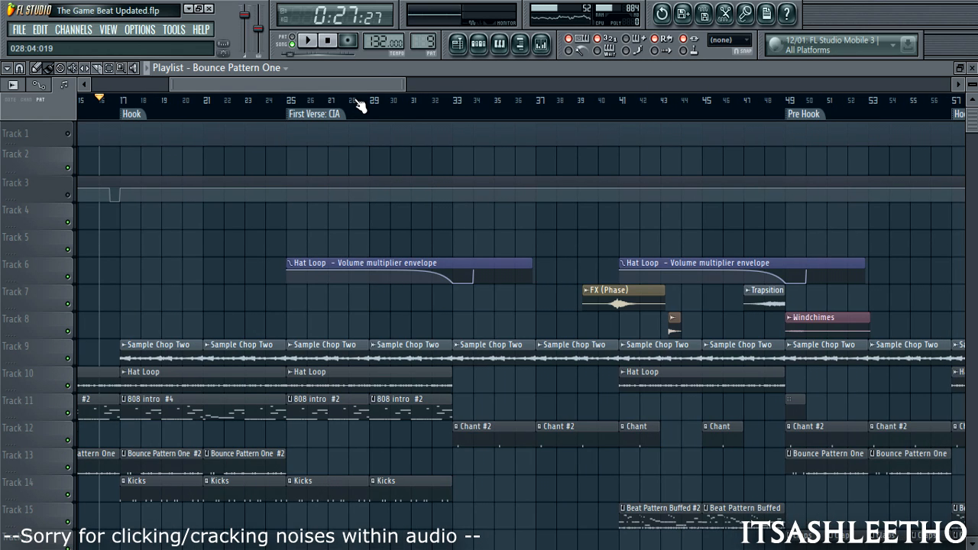
{"action": "scroll", "coordinate": [397, 100], "scroll_direction": "right", "scroll_amount": 3}
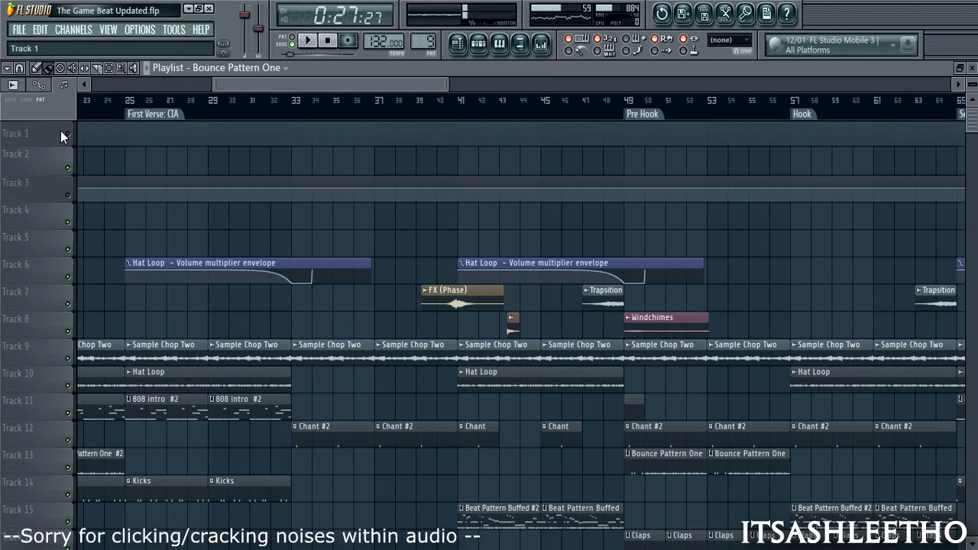
{"action": "left_click_drag", "start_coordinate": [324, 84], "coordinate": [341, 86]}
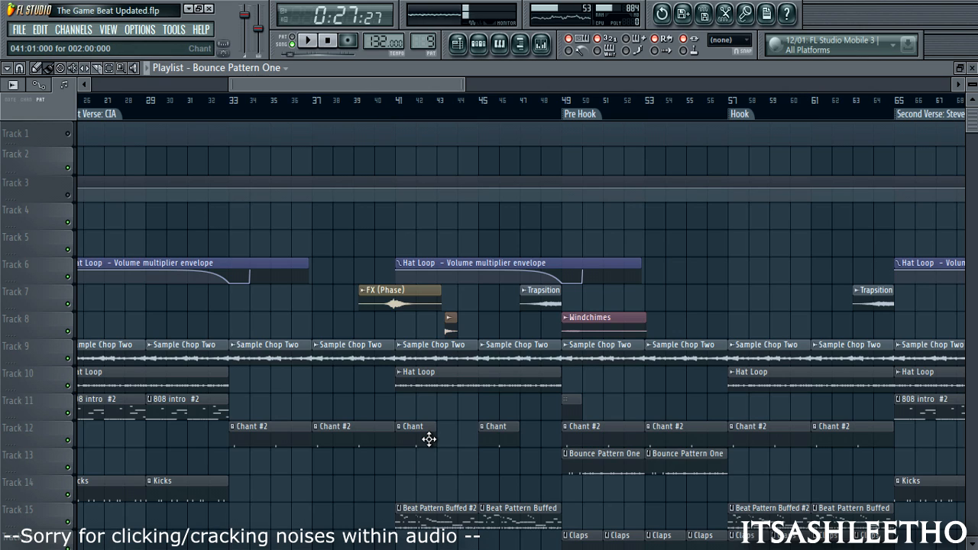
{"action": "left_click", "coordinate": [229, 107]}
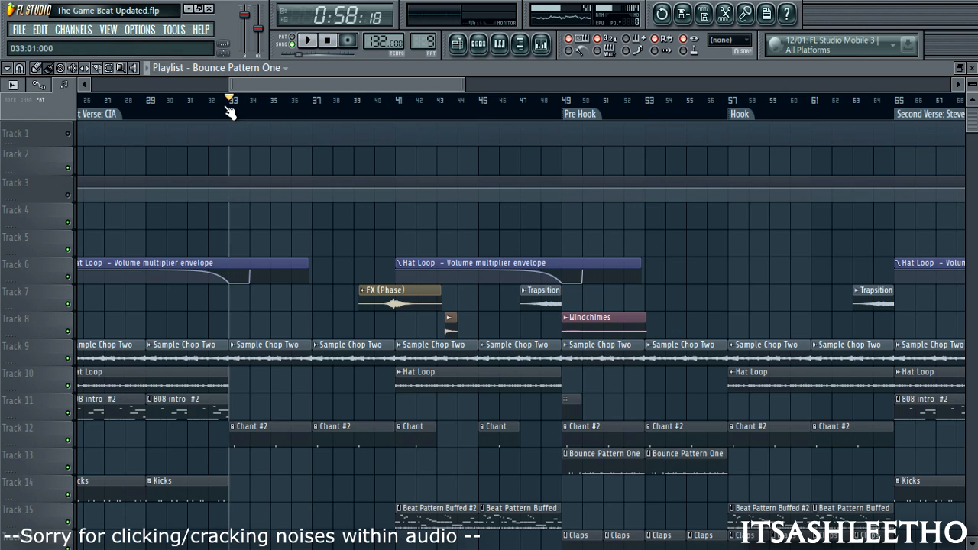
{"action": "left_click", "coordinate": [68, 135]}
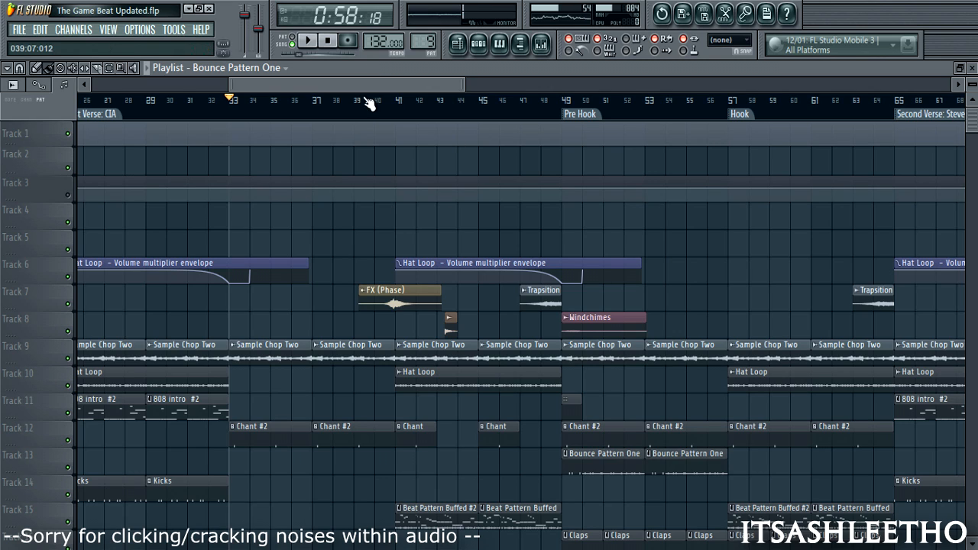
{"action": "left_click", "coordinate": [310, 41]}
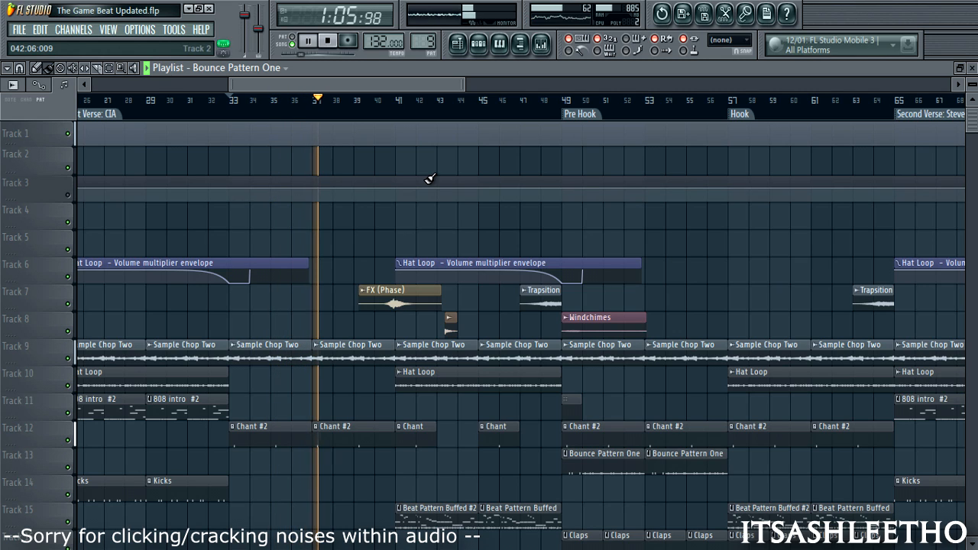
{"action": "left_click", "coordinate": [68, 524]}
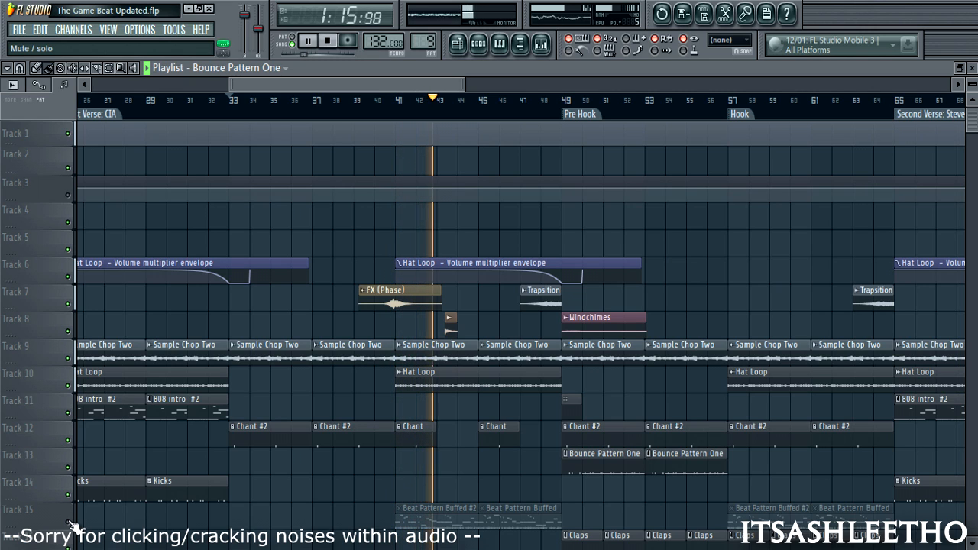
{"action": "key", "text": "space"}
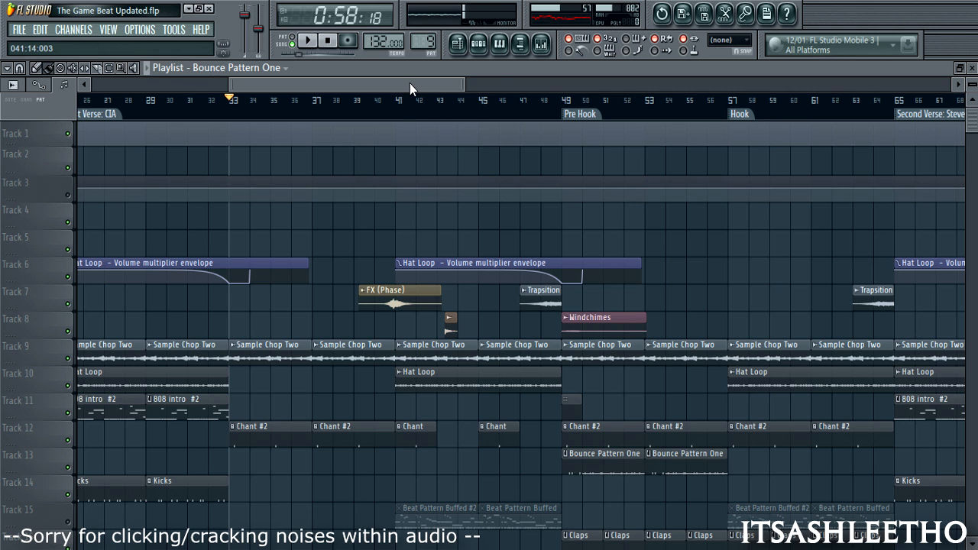
Open Beat Pattern Buffed #2 in the step sequencer and play it in pattern mode, switching to Beat Pattern Buffed during playback
{"action": "left_click_drag", "start_coordinate": [410, 84], "coordinate": [441, 90]}
{"action": "double_click", "coordinate": [330, 525]}
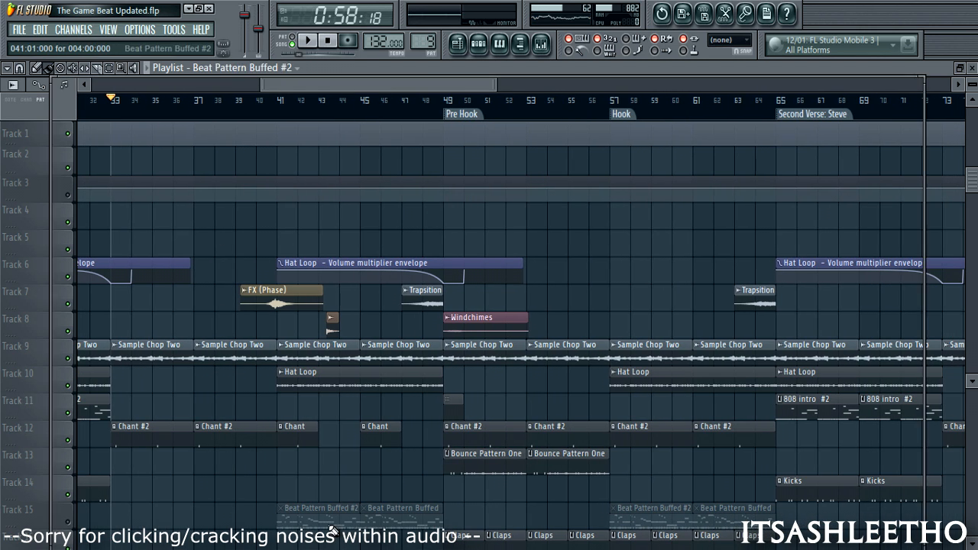
{"action": "left_click", "coordinate": [972, 71]}
{"action": "left_click", "coordinate": [294, 40]}
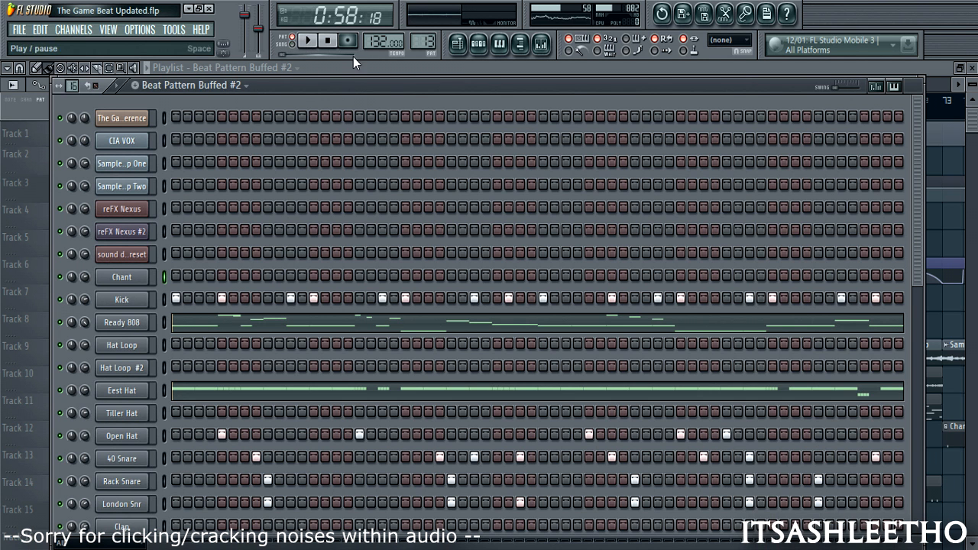
{"action": "left_click_drag", "start_coordinate": [350, 80], "coordinate": [350, 63]}
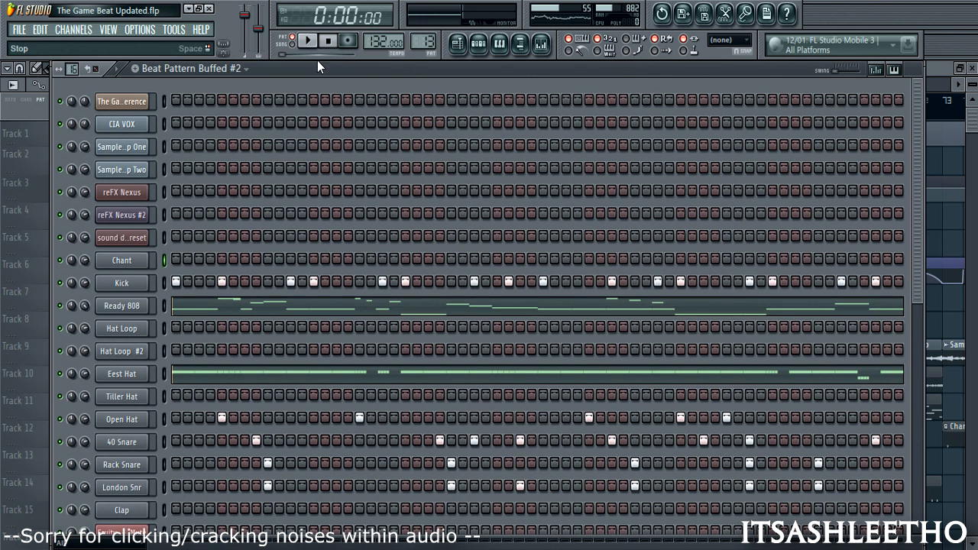
{"action": "left_click", "coordinate": [310, 42]}
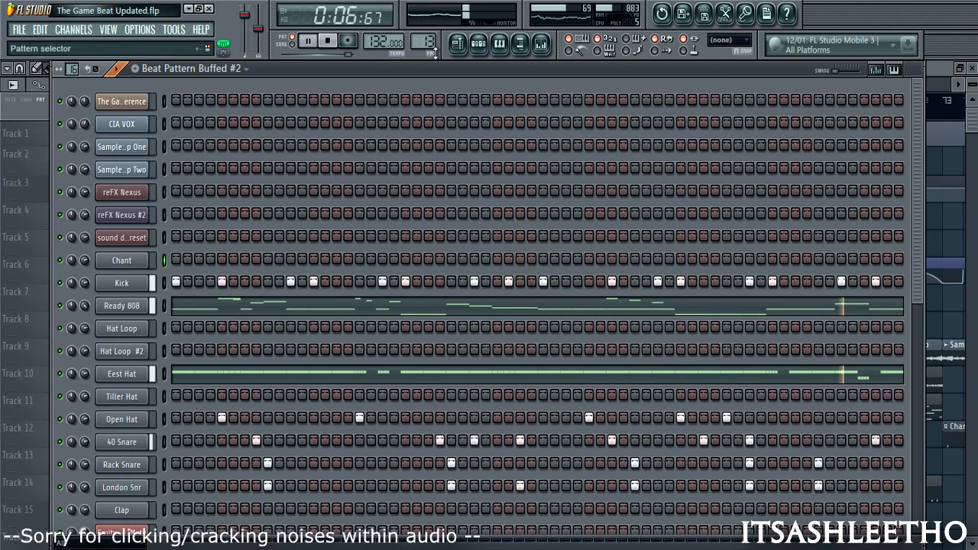
{"action": "scroll", "coordinate": [439, 51], "scroll_direction": "down", "scroll_amount": 1}
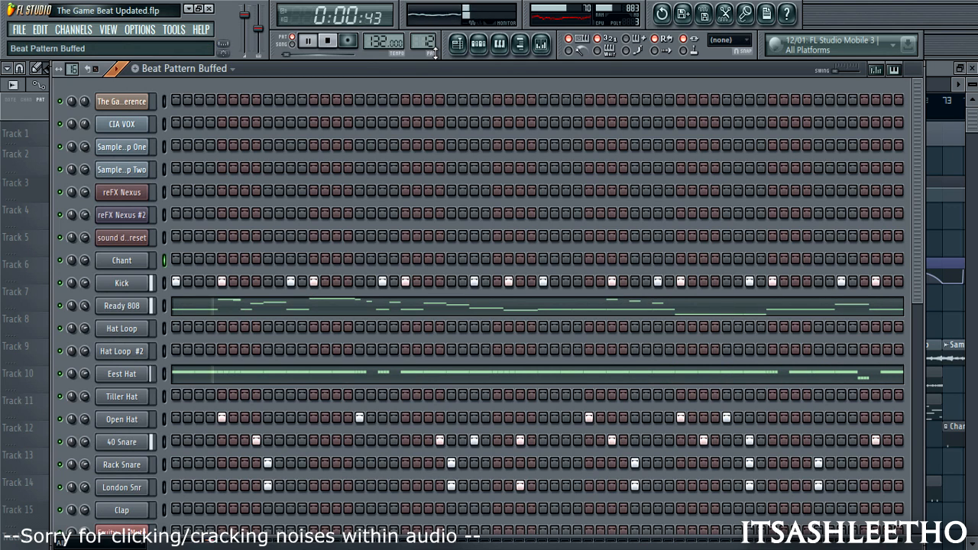
{"action": "left_click", "coordinate": [332, 43]}
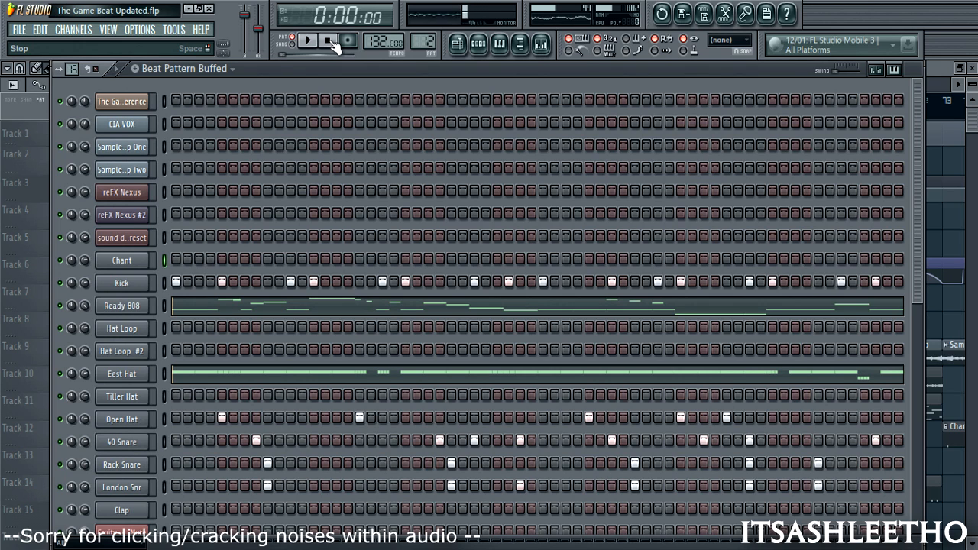
Examine the note pan values of the Ready 808 notes in Beat Pattern Buffed's piano roll, and close the piano roll
{"action": "left_click", "coordinate": [341, 312]}
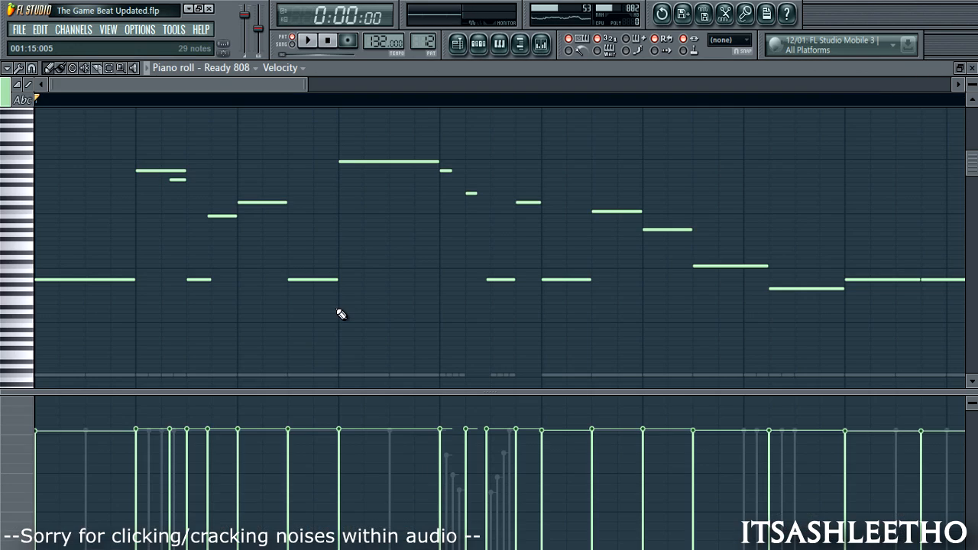
{"action": "left_click", "coordinate": [300, 67]}
{"action": "left_click", "coordinate": [294, 96]}
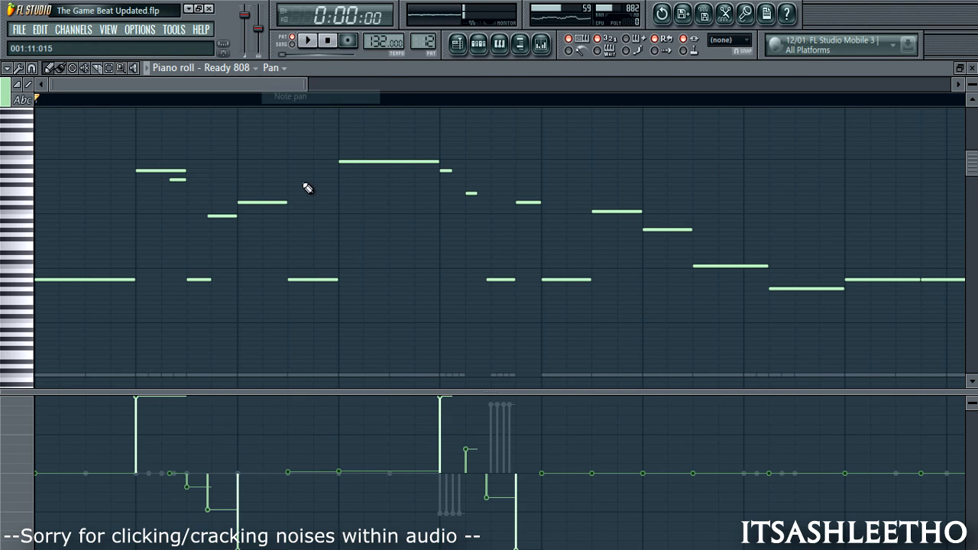
{"action": "left_click_drag", "start_coordinate": [289, 80], "coordinate": [351, 81]}
{"action": "left_click", "coordinate": [971, 68]}
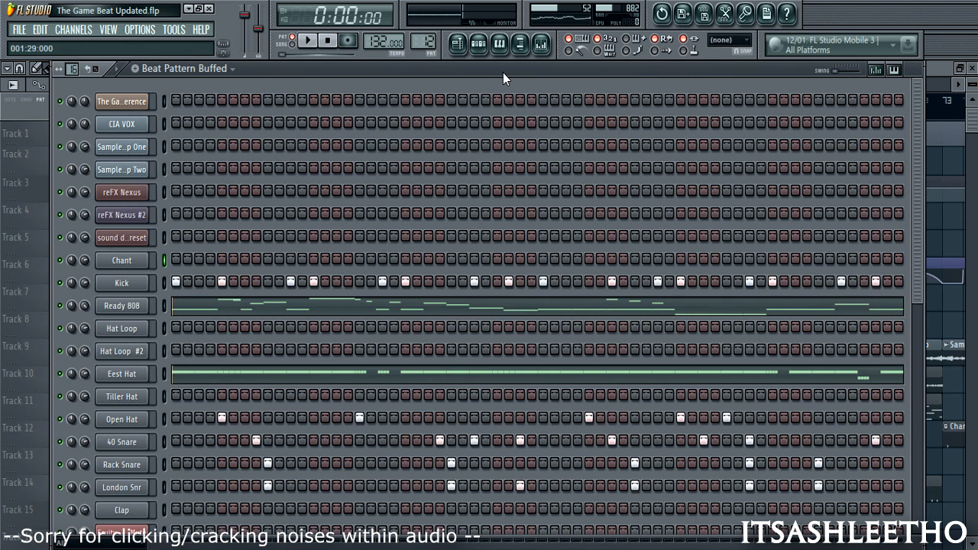
Play the First Verse in song mode from bar 38 up to the Pre Hook with The Game Vocals Only track muted
{"action": "left_click", "coordinate": [457, 43]}
{"action": "scroll", "coordinate": [437, 214], "scroll_direction": "down", "scroll_amount": 2}
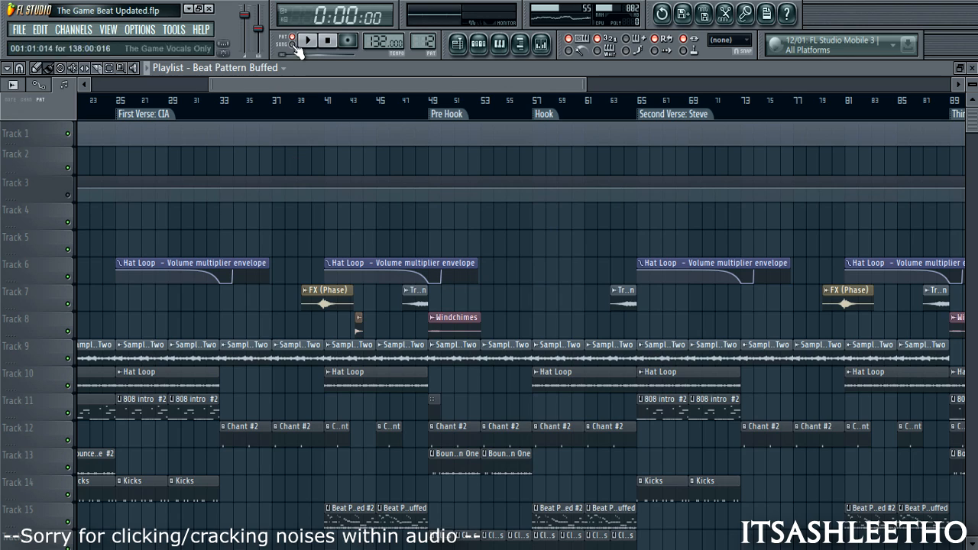
{"action": "left_click", "coordinate": [283, 107]}
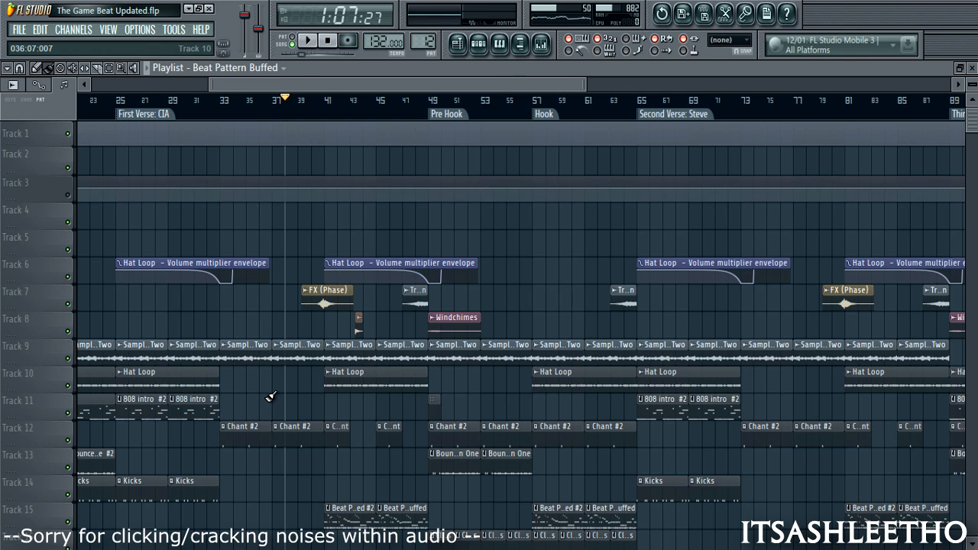
{"action": "left_click", "coordinate": [68, 135]}
{"action": "key", "text": "space"}
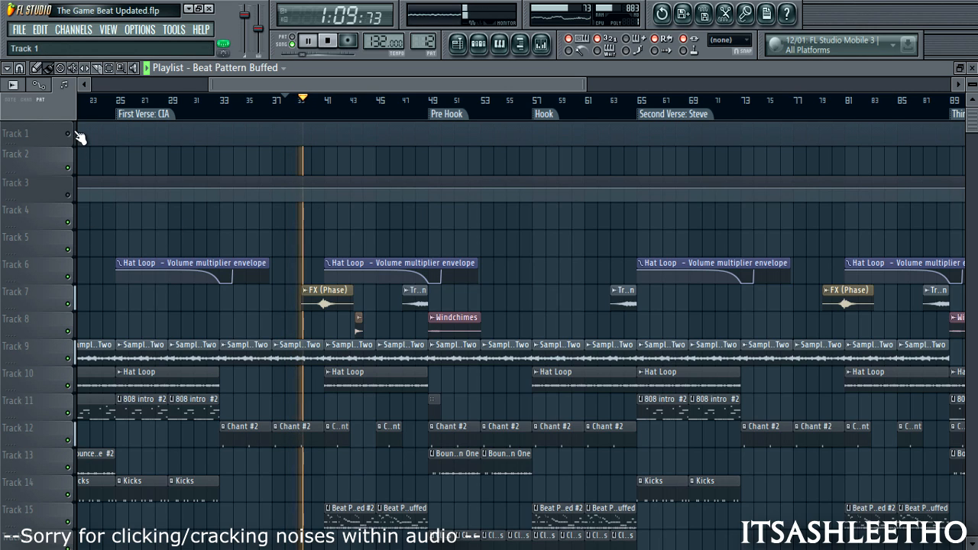
{"action": "left_click", "coordinate": [68, 135]}
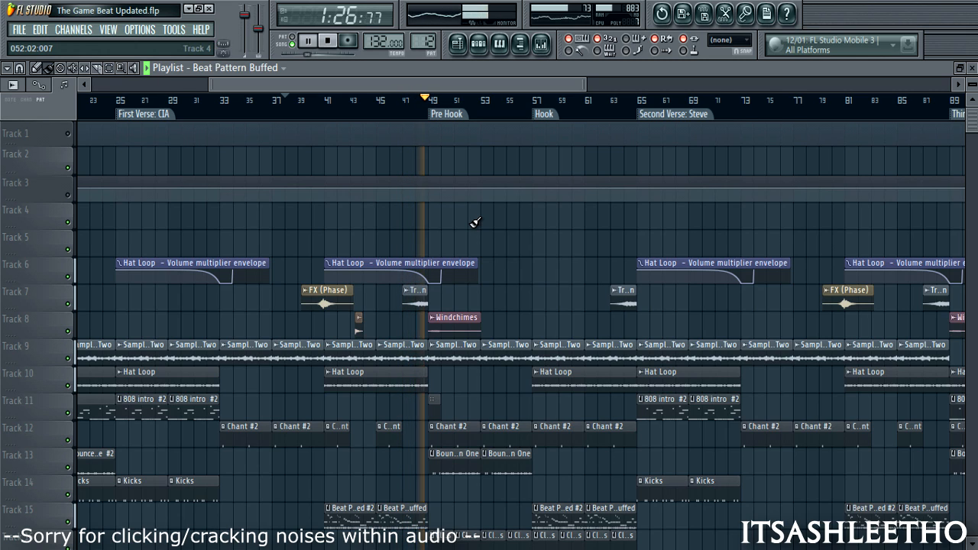
{"action": "key", "text": "space"}
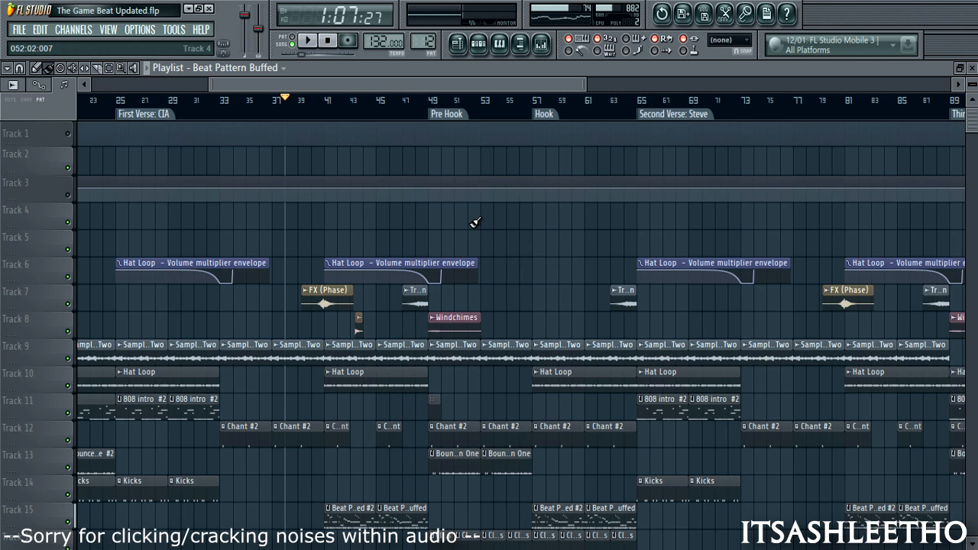
Open the Claps pattern's Clap notes in the piano roll and play them in pattern mode
{"action": "left_click_drag", "start_coordinate": [449, 79], "coordinate": [500, 99]}
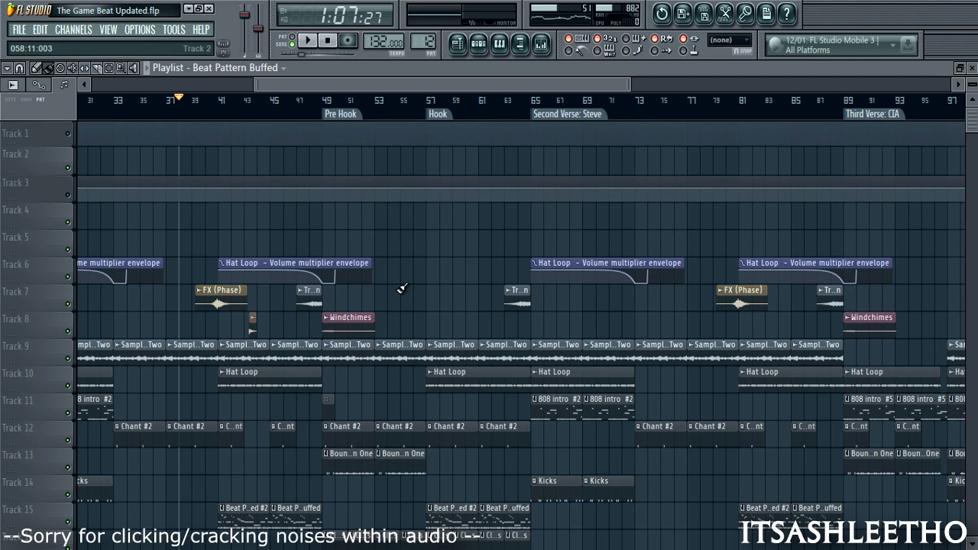
{"action": "scroll", "coordinate": [402, 289], "scroll_direction": "down", "scroll_amount": 1}
{"action": "scroll", "coordinate": [401, 288], "scroll_direction": "down", "scroll_amount": 1}
{"action": "double_click", "coordinate": [366, 524]}
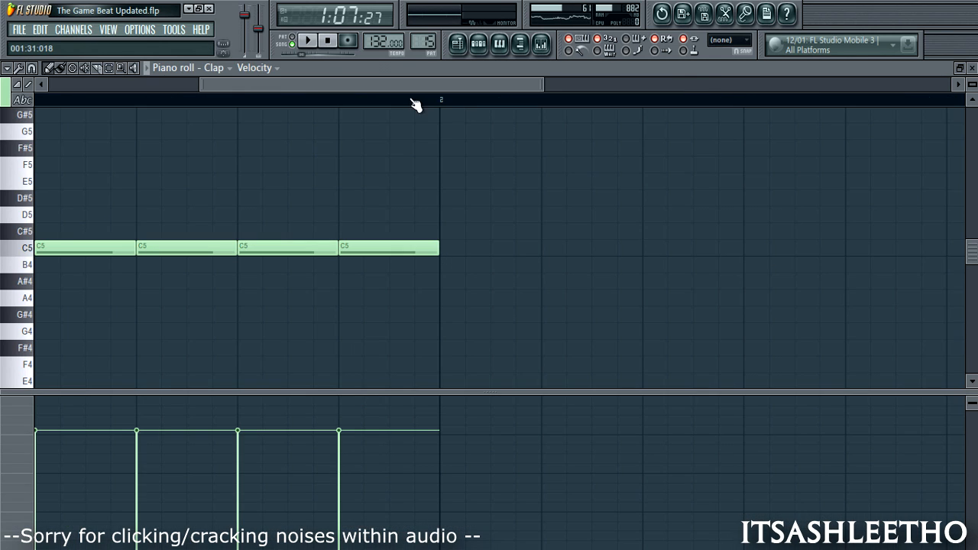
{"action": "left_click", "coordinate": [291, 39]}
{"action": "left_click_drag", "start_coordinate": [202, 86], "coordinate": [6, 106]}
{"action": "left_click", "coordinate": [317, 40]}
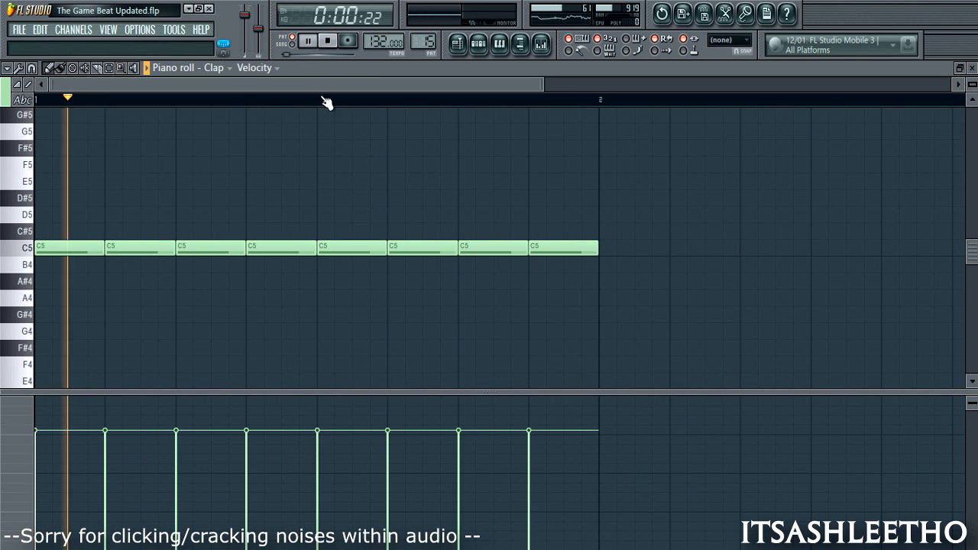
Examine the Clap notes' pan values during playback, return to the note velocity view, and close the piano roll
{"action": "left_click", "coordinate": [256, 67]}
{"action": "left_click", "coordinate": [271, 97]}
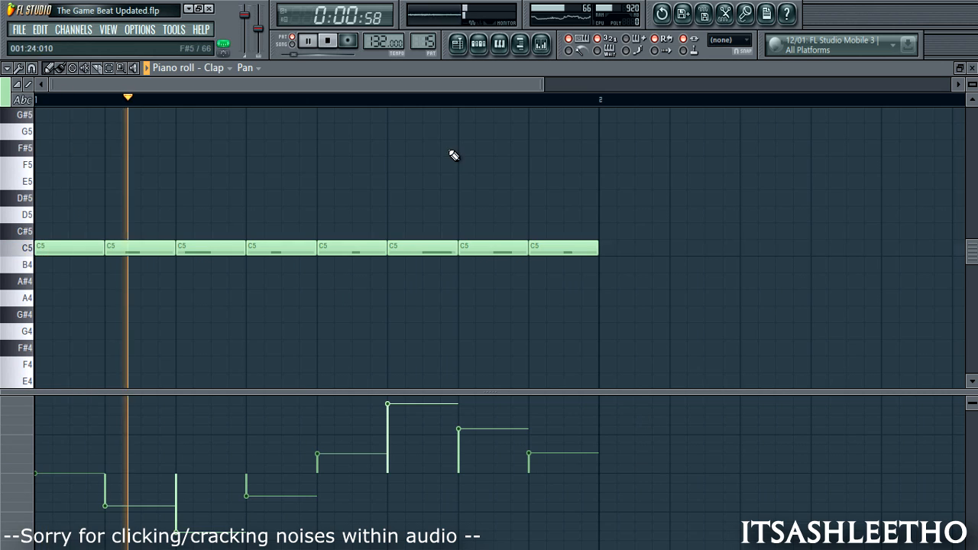
{"action": "left_click", "coordinate": [258, 69]}
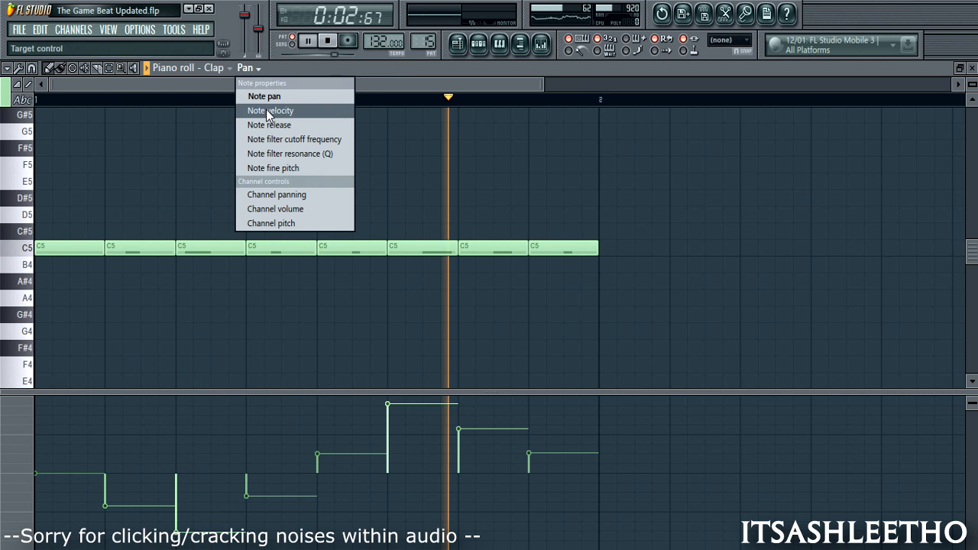
{"action": "left_click", "coordinate": [270, 110]}
{"action": "key", "text": "space"}
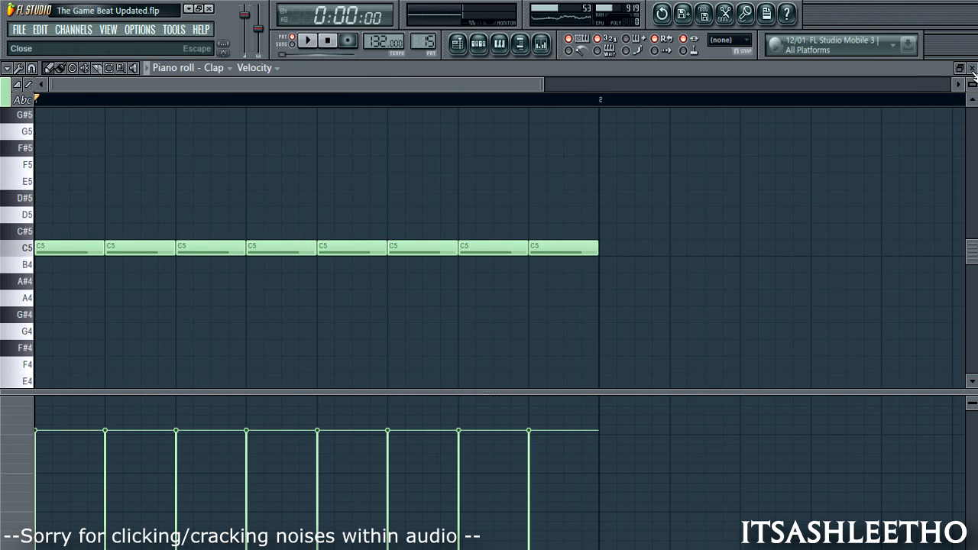
{"action": "left_click", "coordinate": [972, 68]}
Select the second Pre Hook section in the playlist, from bar 49 to bar 57
{"action": "key", "text": "F6"}
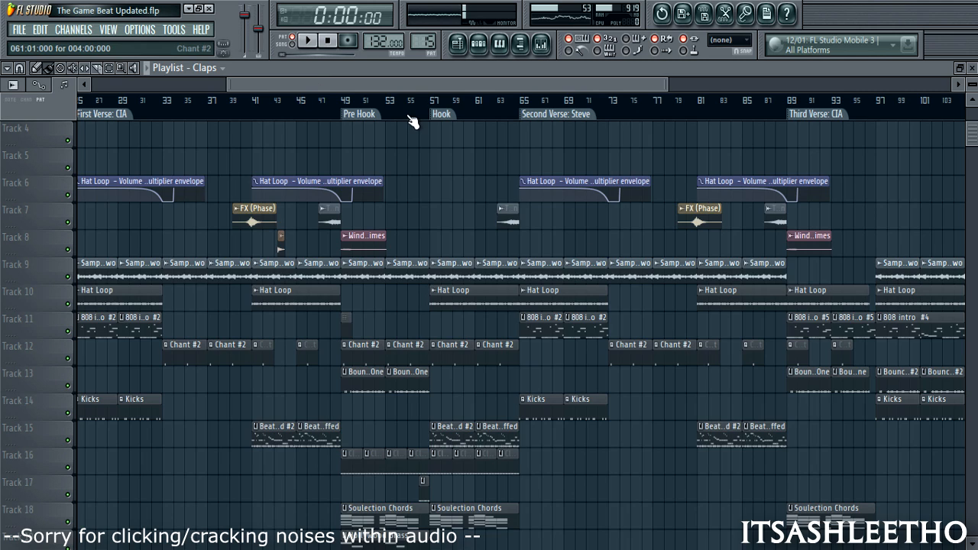
{"action": "scroll", "coordinate": [412, 119], "scroll_direction": "down", "scroll_amount": 2}
{"action": "scroll", "coordinate": [411, 117], "scroll_direction": "up", "scroll_amount": 4}
{"action": "scroll", "coordinate": [407, 196], "scroll_direction": "down", "scroll_amount": 2}
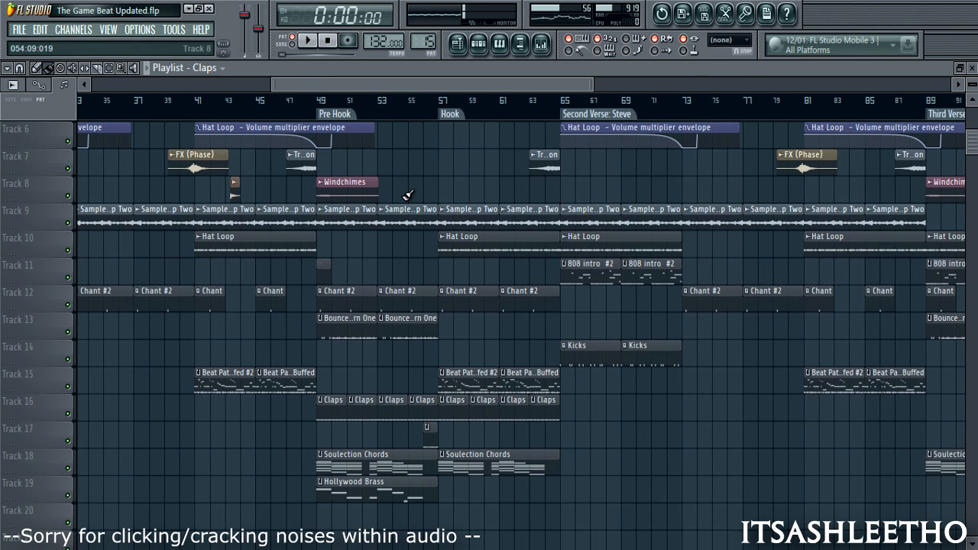
{"action": "scroll", "coordinate": [355, 230], "scroll_direction": "up", "scroll_amount": 1}
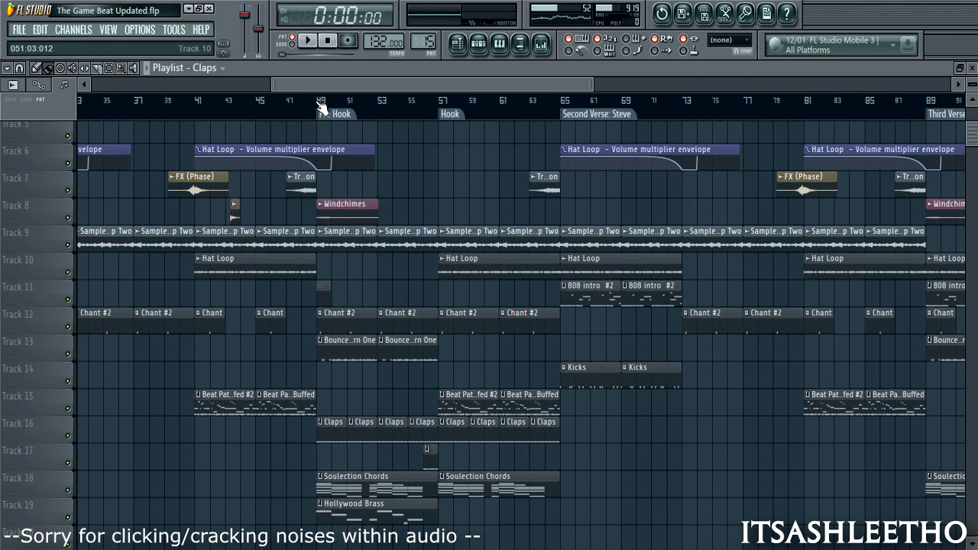
{"action": "scroll", "coordinate": [321, 107], "scroll_direction": "up", "scroll_amount": 2}
{"action": "left_click_drag", "start_coordinate": [321, 107], "coordinate": [438, 122]}
{"action": "left_click_drag", "start_coordinate": [972, 112], "coordinate": [972, 118]}
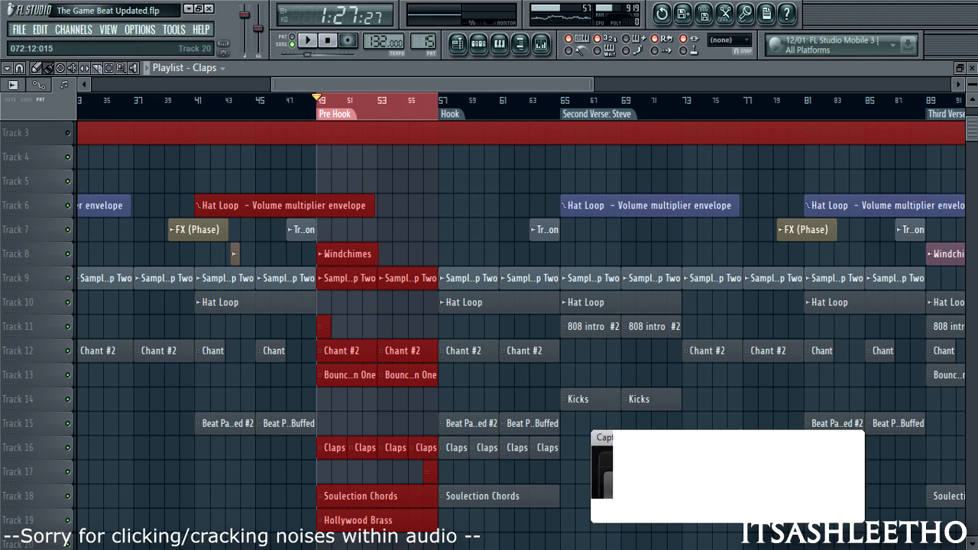
Solo the Sample Chop Two track in the playlist
{"action": "left_click", "coordinate": [346, 79]}
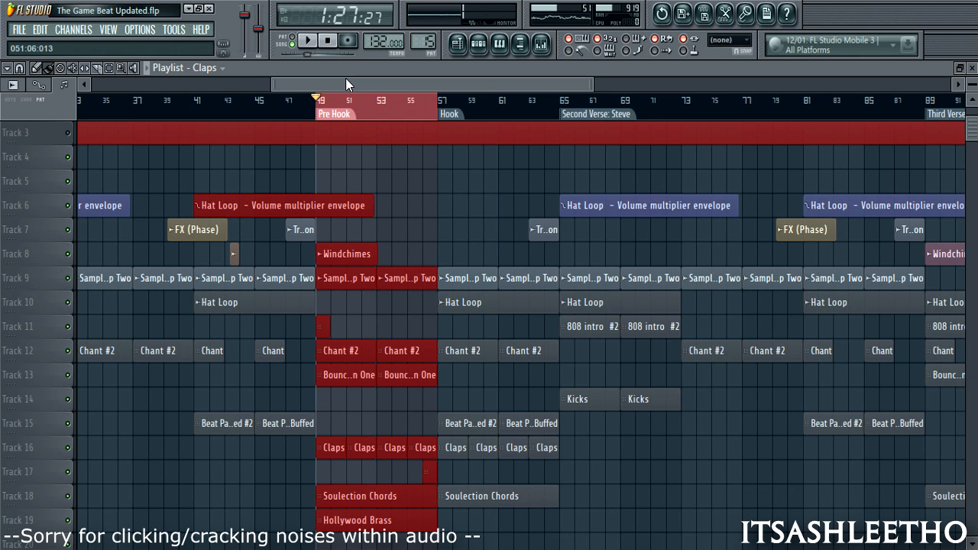
{"action": "right_click", "coordinate": [74, 279]}
{"action": "scroll", "coordinate": [80, 284], "scroll_direction": "up", "scroll_amount": 2}
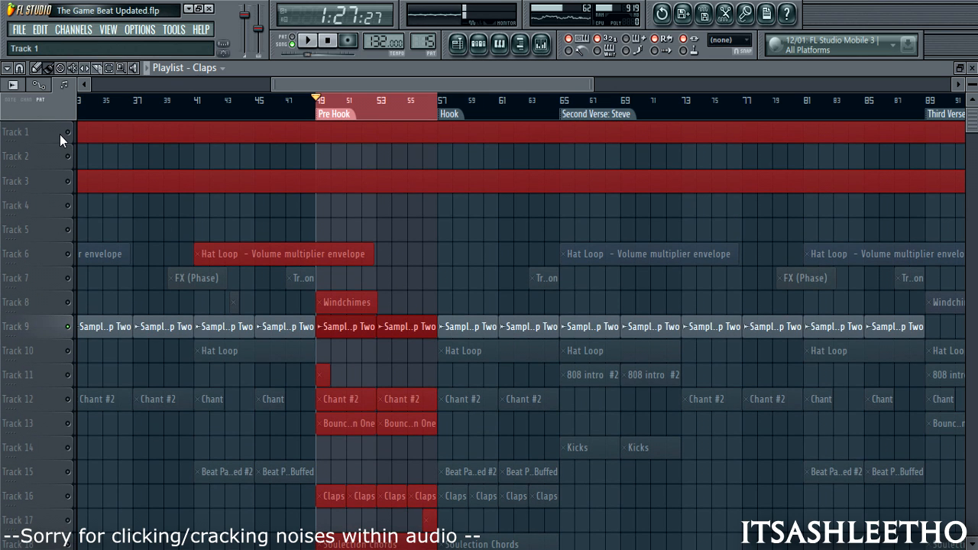
Unmute the Soulection Chords and Hollywood Brass tracks alongside Sample Chop Two in the playlist
{"action": "scroll", "coordinate": [84, 445], "scroll_direction": "down", "scroll_amount": 4}
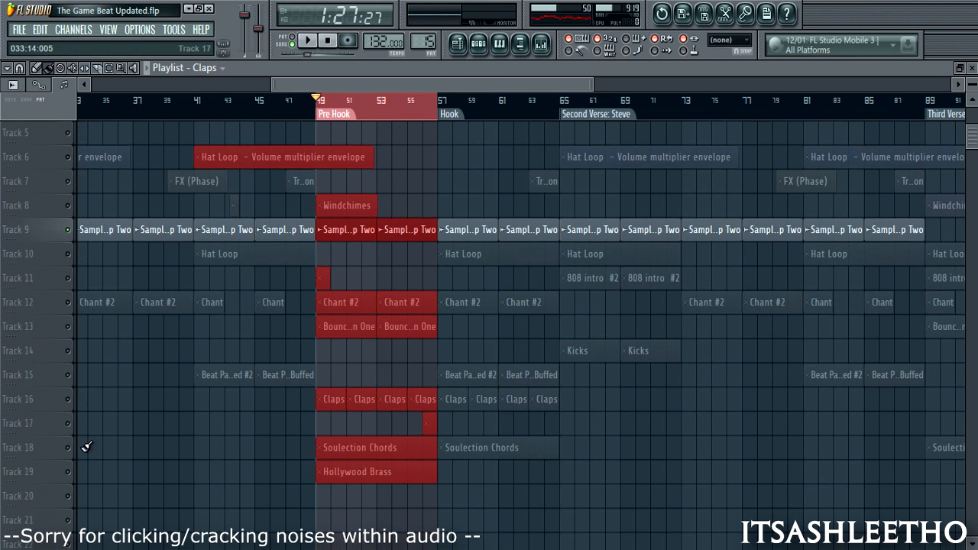
{"action": "left_click", "coordinate": [68, 472]}
{"action": "left_click", "coordinate": [68, 448]}
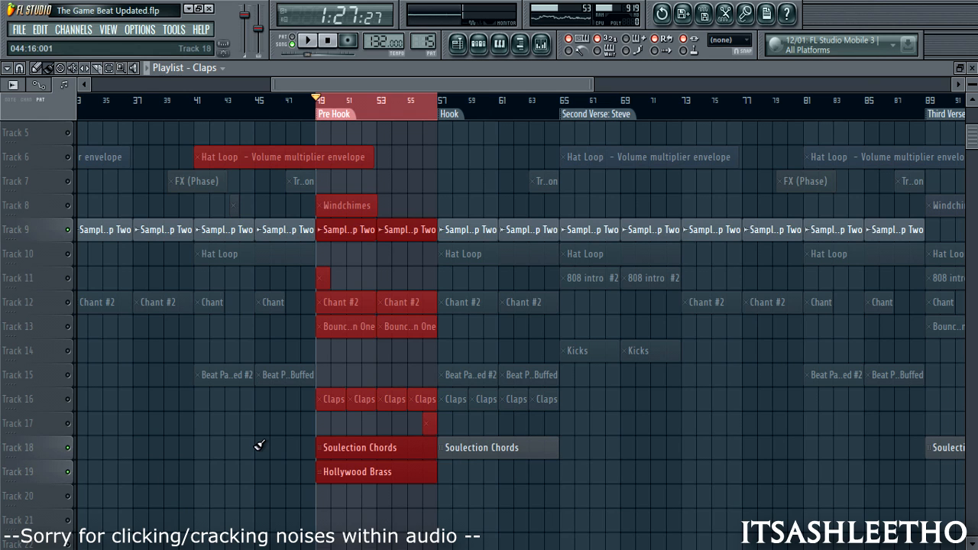
Examine the reFX Nexus #2 preset used by the Hollywood Brass pattern, close the plugin windows, and return to the playlist
{"action": "double_click", "coordinate": [349, 488]}
{"action": "left_click_drag", "start_coordinate": [69, 397], "coordinate": [69, 504]}
{"action": "left_click", "coordinate": [462, 49]}
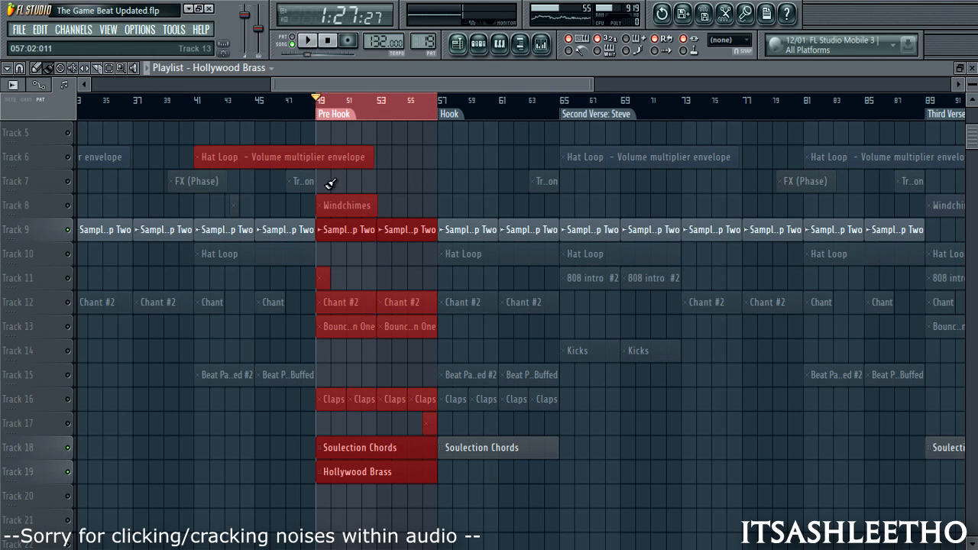
{"action": "left_click", "coordinate": [479, 43]}
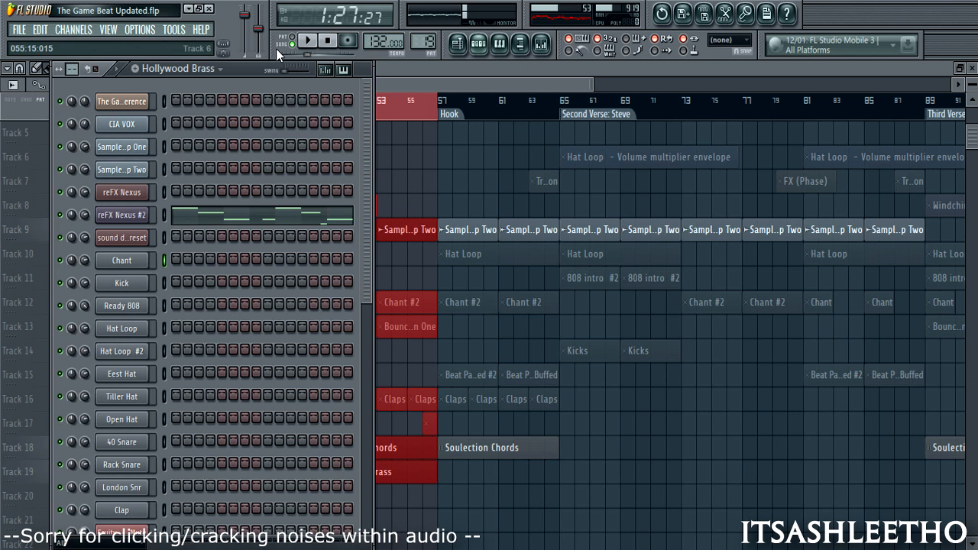
{"action": "left_click", "coordinate": [136, 199]}
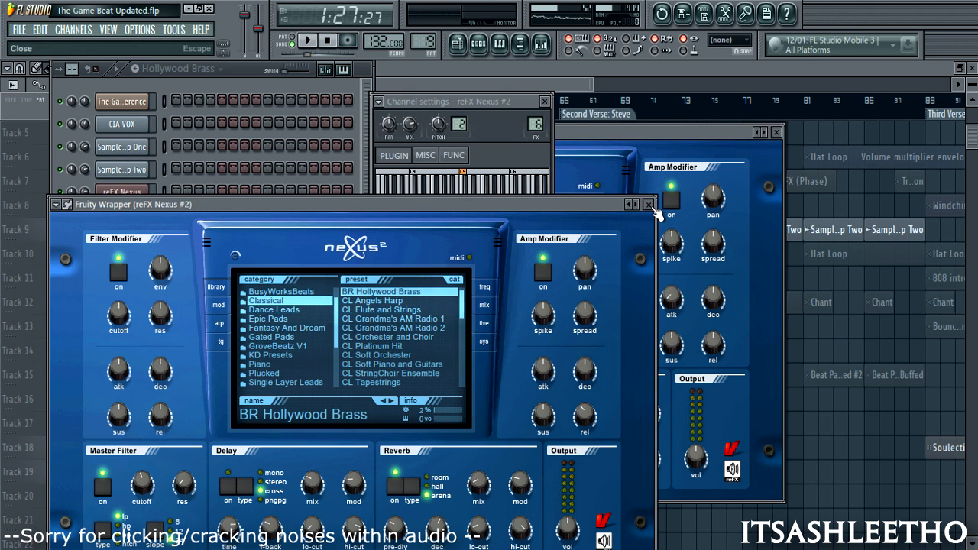
{"action": "left_click", "coordinate": [649, 204]}
{"action": "left_click", "coordinate": [776, 134]}
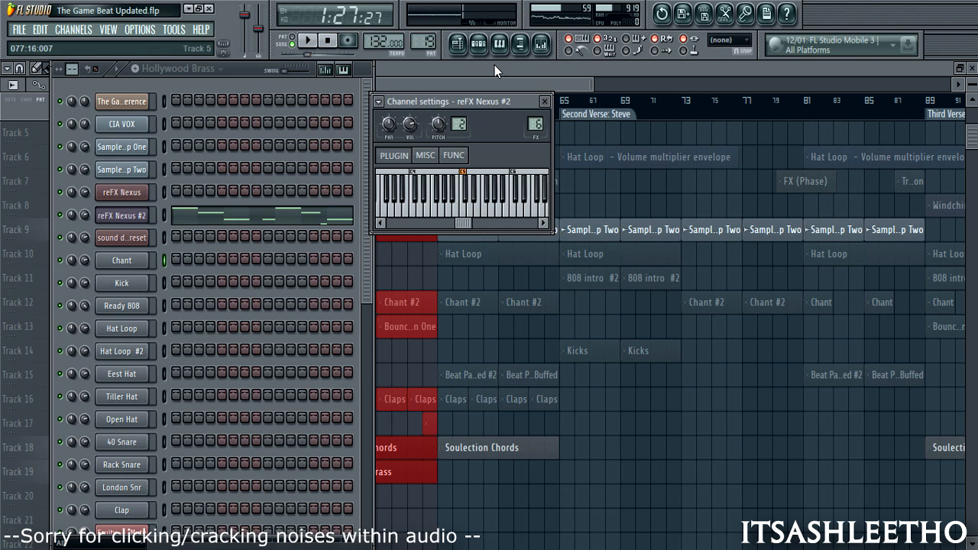
{"action": "left_click", "coordinate": [493, 65]}
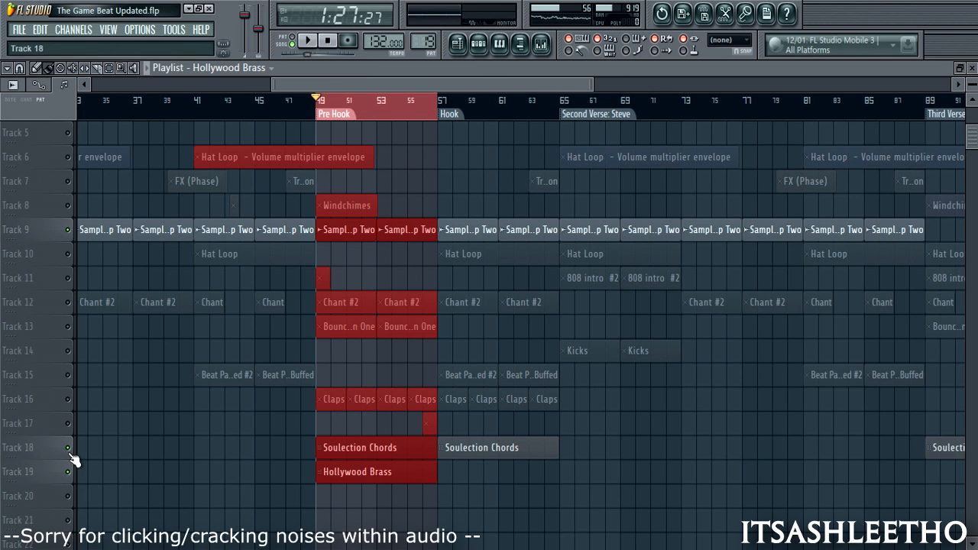
Mute the Soulection Chords track and play the Pre Hook section with Sample Chop Two and Hollywood Brass
{"action": "key", "text": "space"}
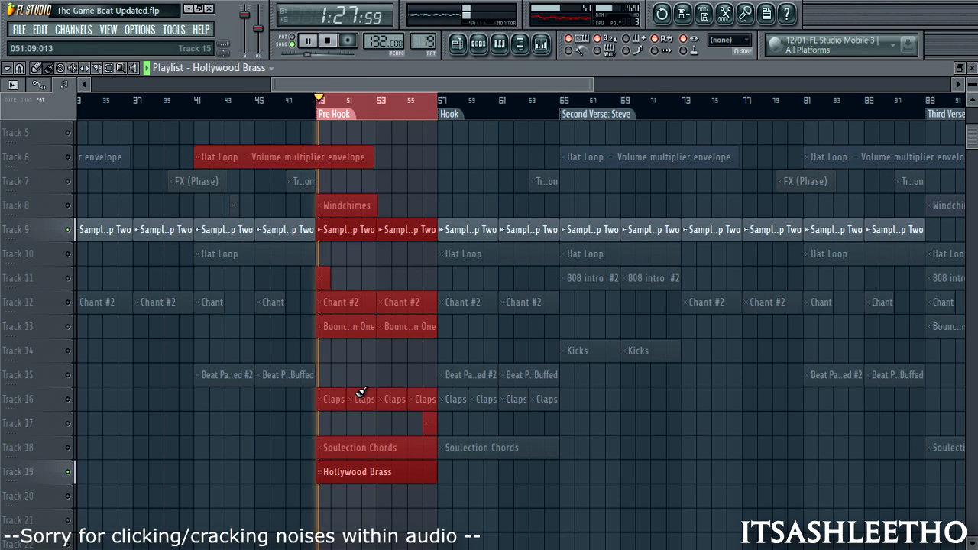
{"action": "scroll", "coordinate": [71, 149], "scroll_direction": "up", "scroll_amount": 2}
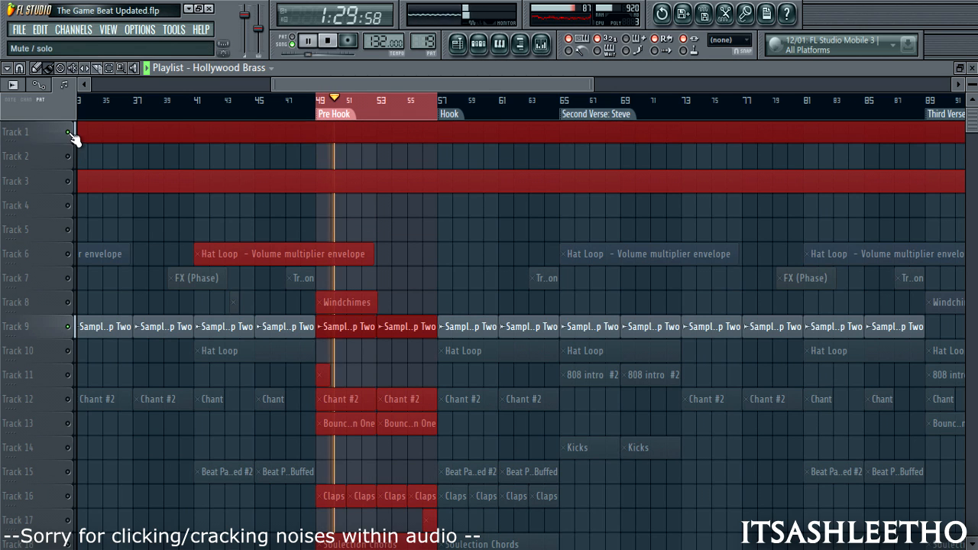
{"action": "left_click", "coordinate": [69, 133]}
{"action": "scroll", "coordinate": [363, 478], "scroll_direction": "down", "scroll_amount": 1}
Examine the Hollywood Brass notes in the piano roll during playback, stop playback, and return to the playlist
{"action": "double_click", "coordinate": [382, 526]}
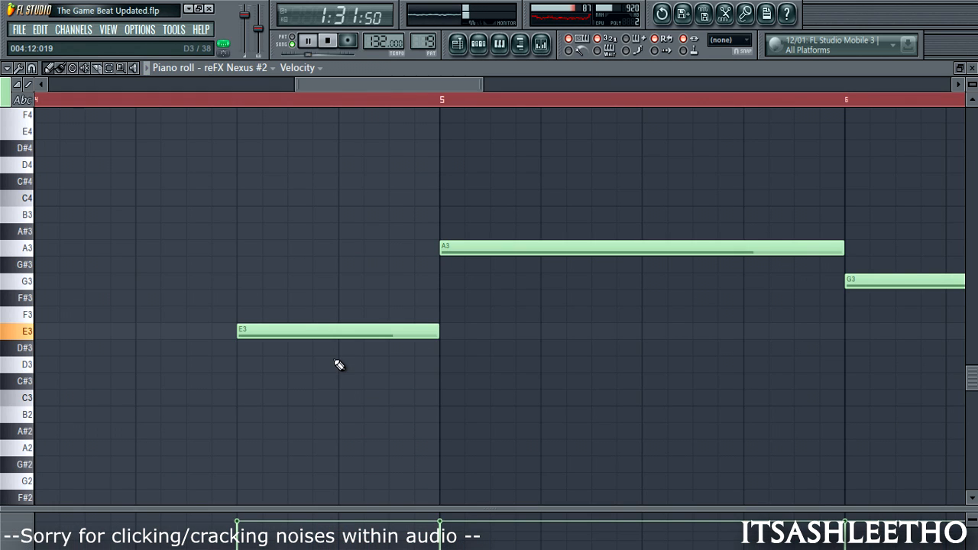
{"action": "scroll", "coordinate": [340, 364], "scroll_direction": "down", "scroll_amount": 3}
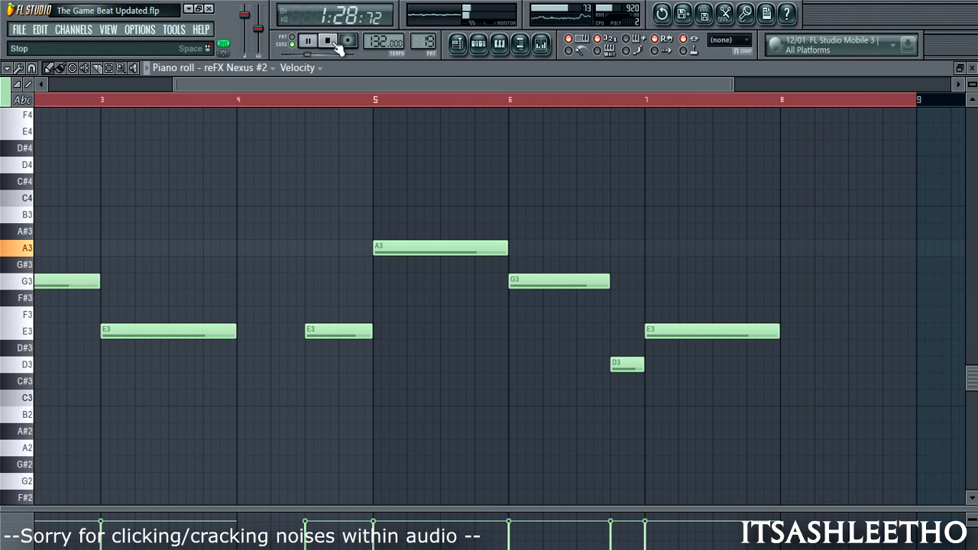
{"action": "left_click_drag", "start_coordinate": [323, 85], "coordinate": [171, 85]}
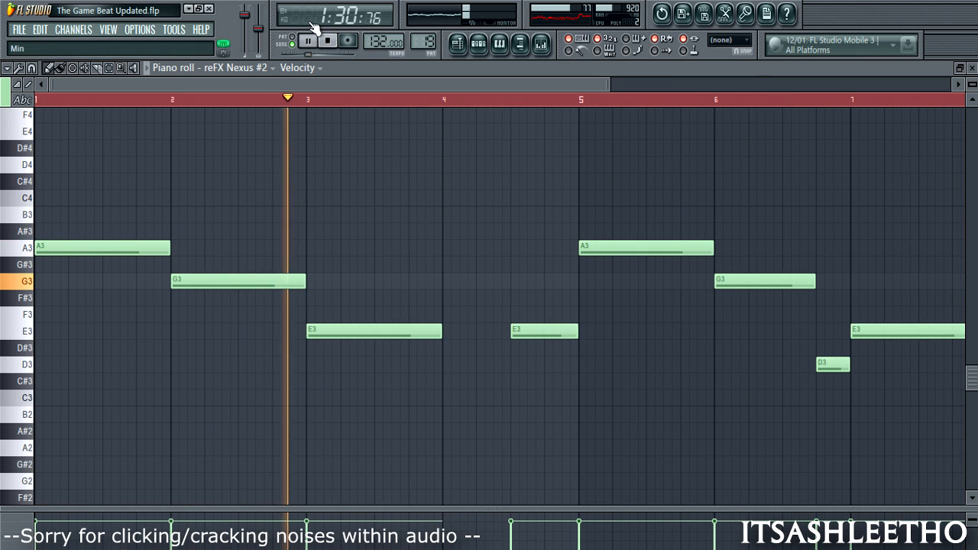
{"action": "left_click", "coordinate": [327, 40]}
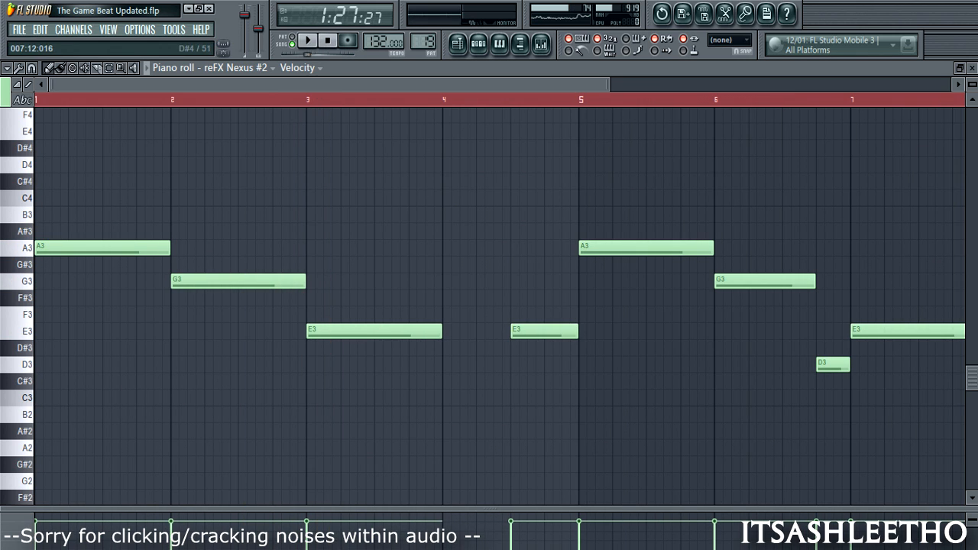
{"action": "left_click", "coordinate": [972, 68]}
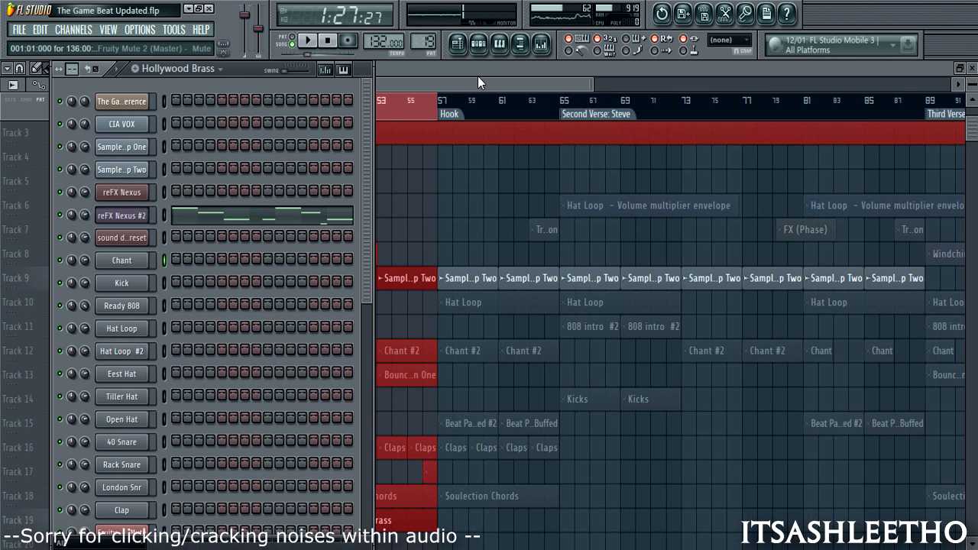
{"action": "key", "text": "F6"}
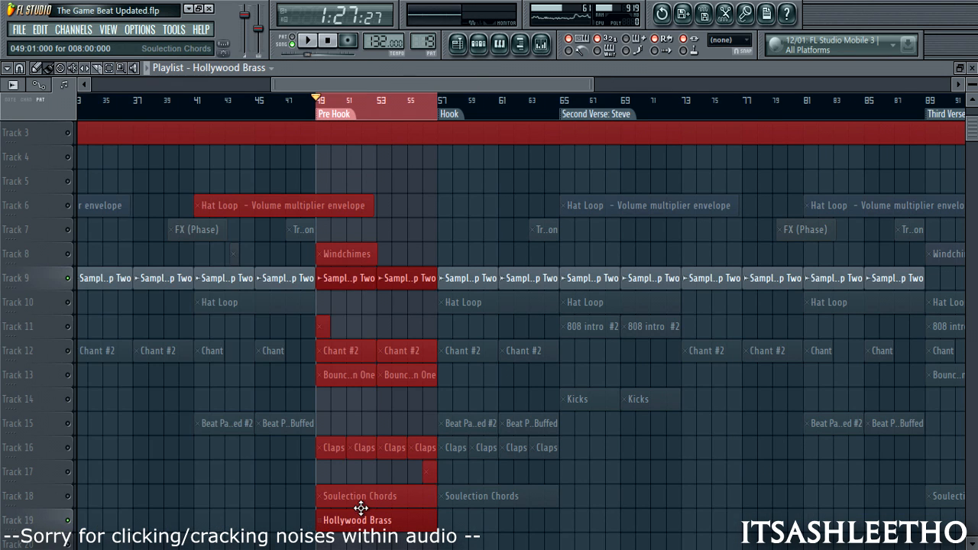
Open the Soulection Chords notes in the piano roll and play them in pattern mode
{"action": "double_click", "coordinate": [361, 508]}
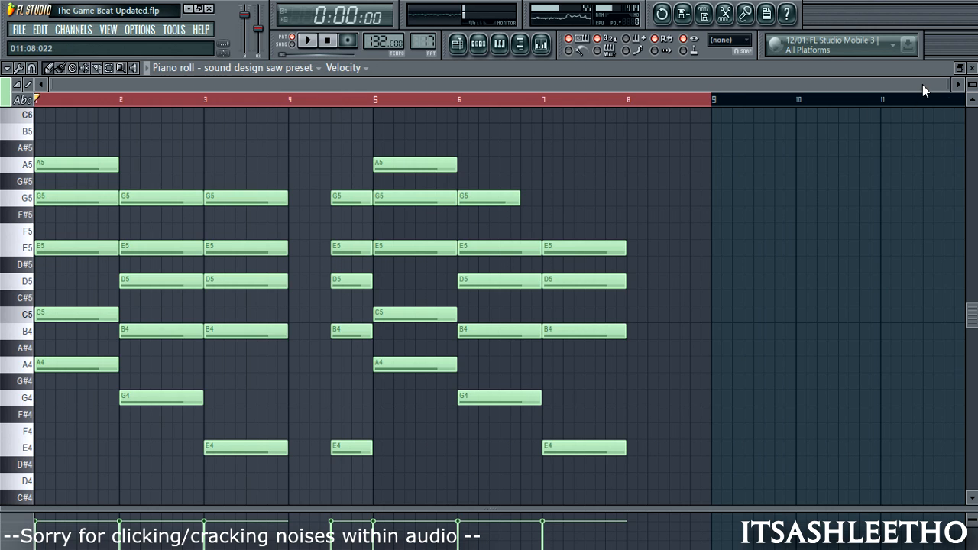
{"action": "left_click_drag", "start_coordinate": [958, 99], "coordinate": [802, 85]}
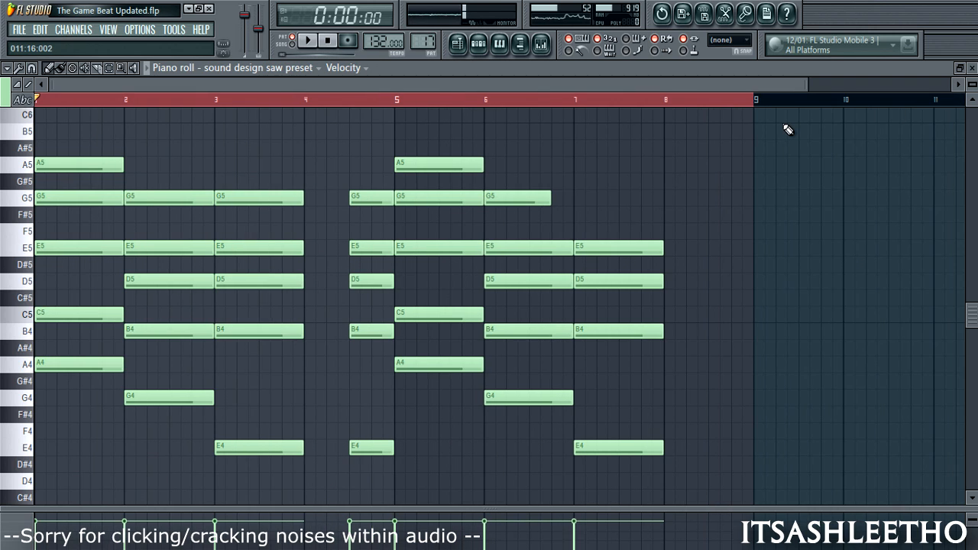
{"action": "scroll", "coordinate": [788, 130], "scroll_direction": "up", "scroll_amount": 1}
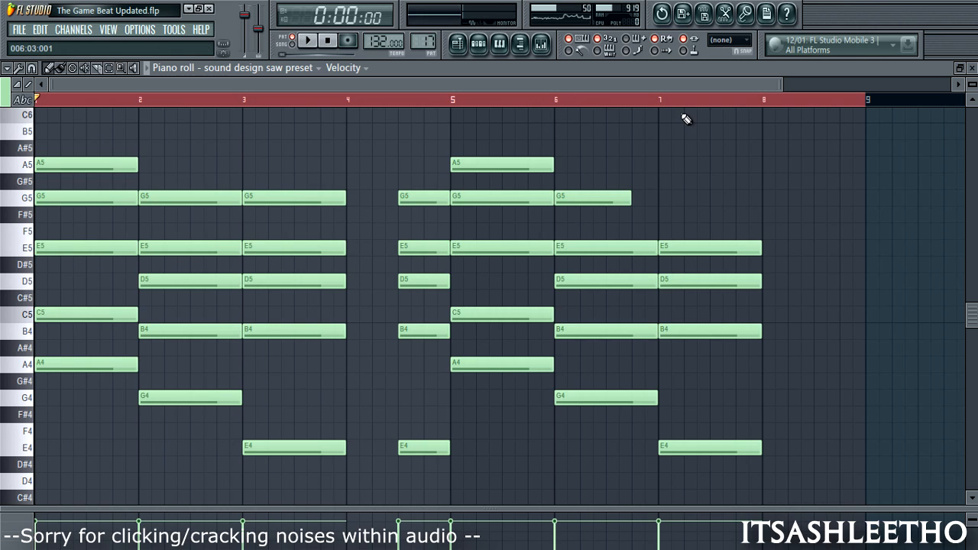
{"action": "left_click", "coordinate": [314, 40]}
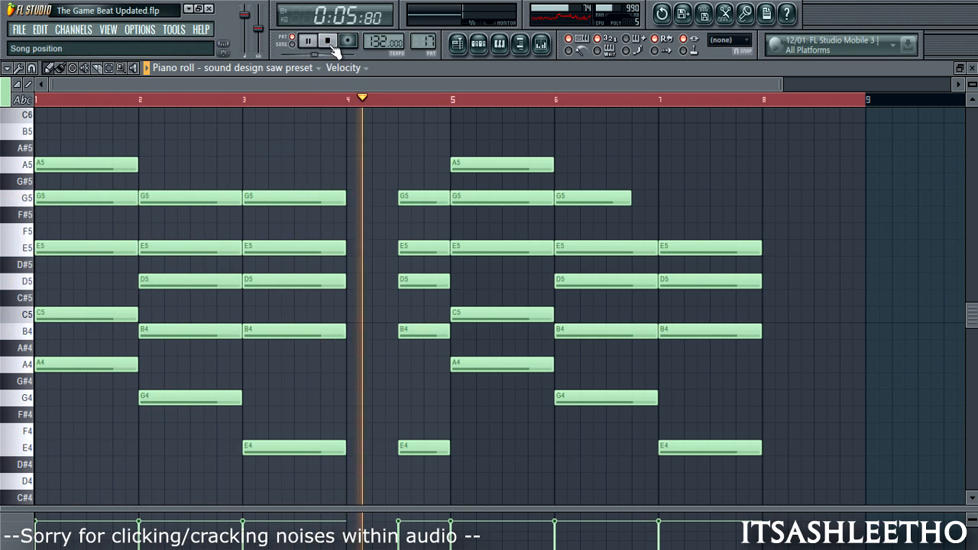
{"action": "key", "text": "space"}
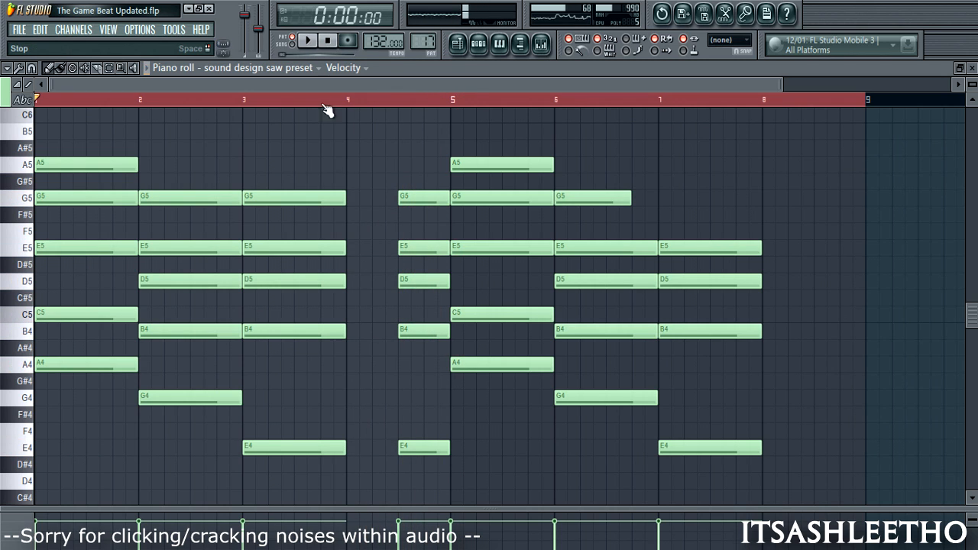
{"action": "scroll", "coordinate": [179, 192], "scroll_direction": "up", "scroll_amount": 3}
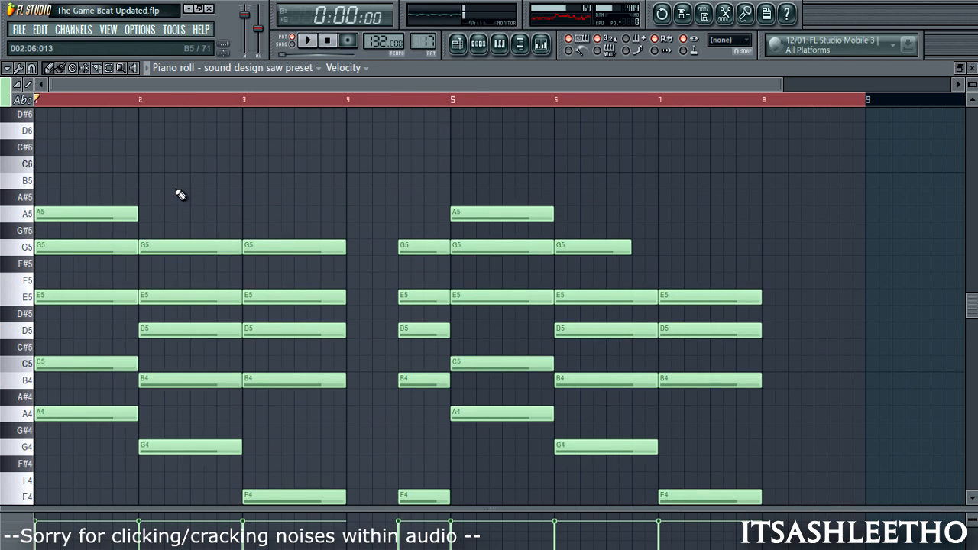
Unmute the Soulection Chords track, play the Pre Hook section in song mode, and reopen the chord notes in the piano roll
{"action": "left_click", "coordinate": [461, 50]}
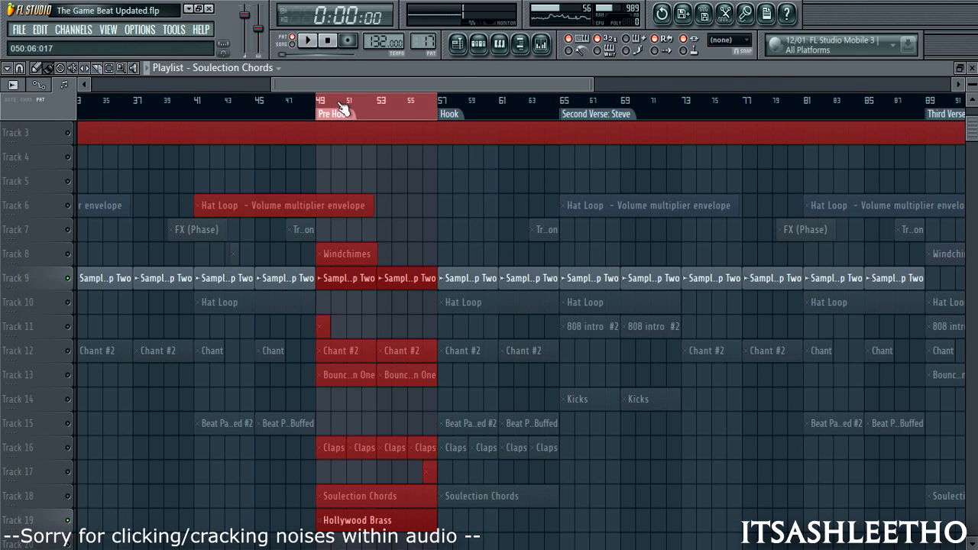
{"action": "scroll", "coordinate": [139, 380], "scroll_direction": "down", "scroll_amount": 1}
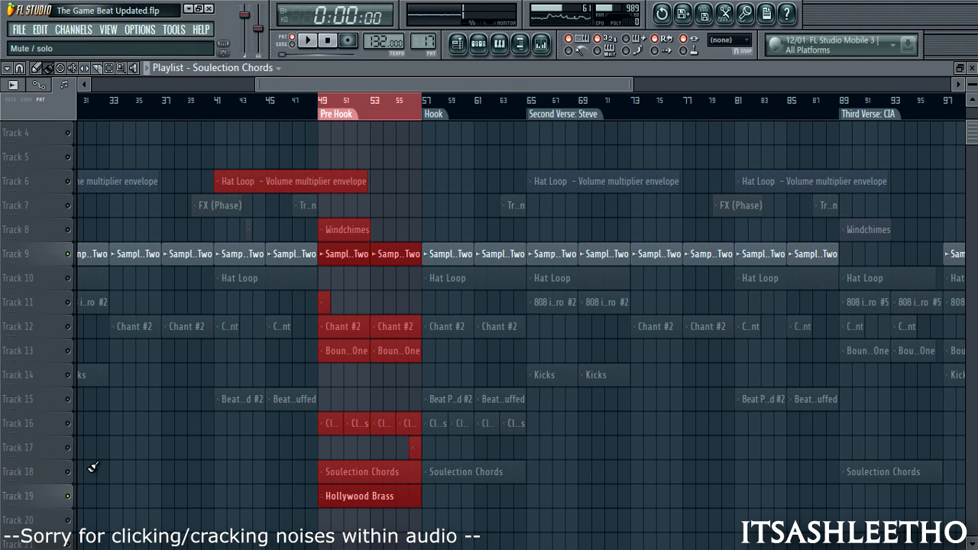
{"action": "left_click", "coordinate": [68, 473]}
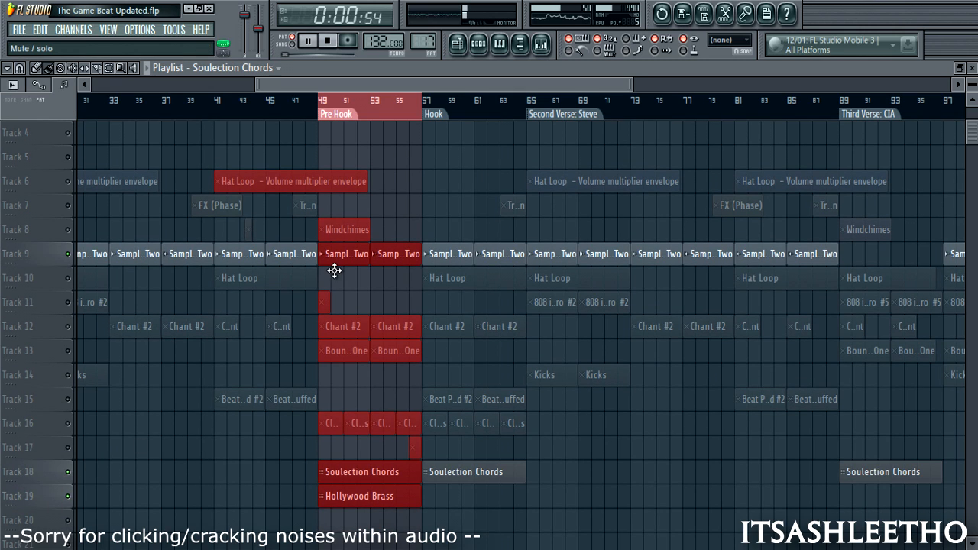
{"action": "key", "text": "space"}
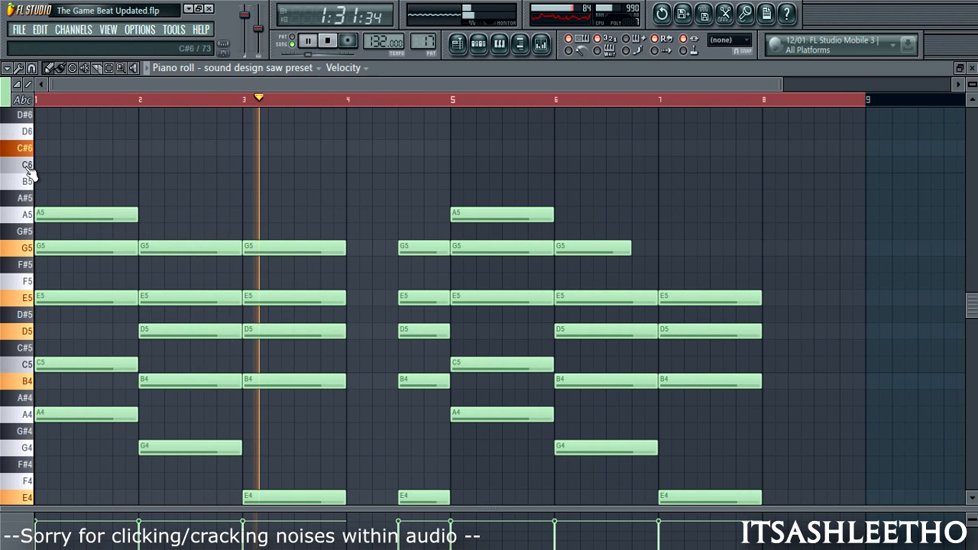
Add one-bar melody notes above the chords: C6 at bars 1 and 5, B5 at bar 2, and A5 at bar 3
{"action": "left_click", "coordinate": [48, 167]}
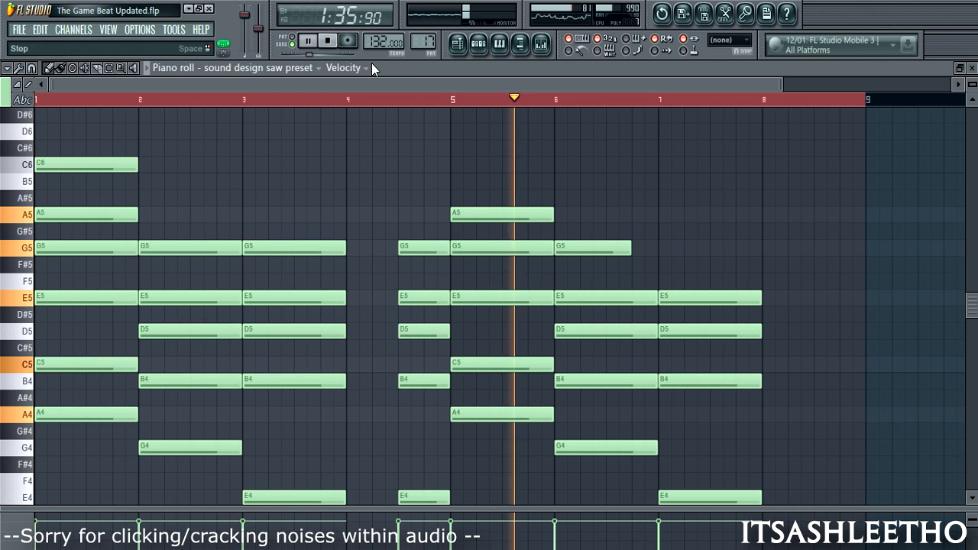
{"action": "left_click", "coordinate": [494, 167]}
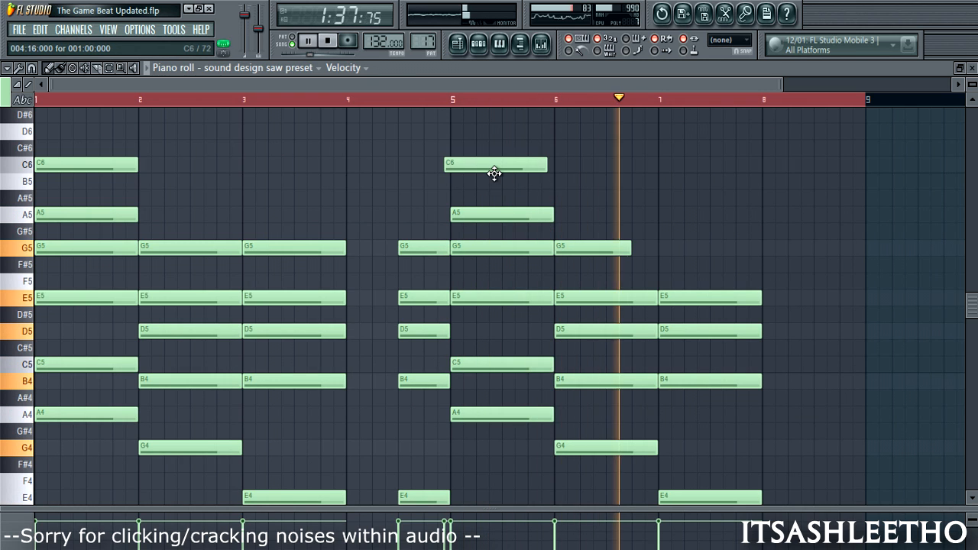
{"action": "left_click_drag", "start_coordinate": [494, 173], "coordinate": [502, 179]}
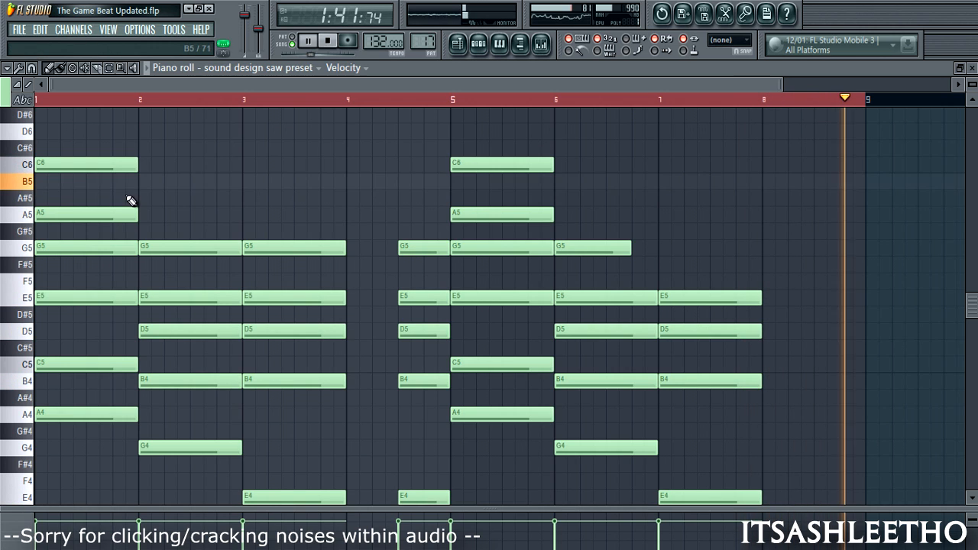
{"action": "left_click", "coordinate": [170, 182]}
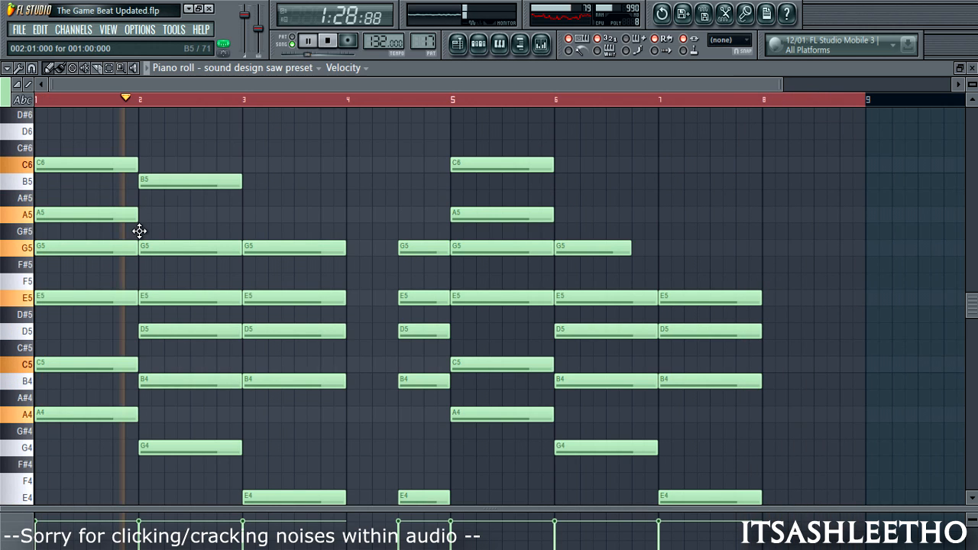
{"action": "left_click", "coordinate": [255, 214]}
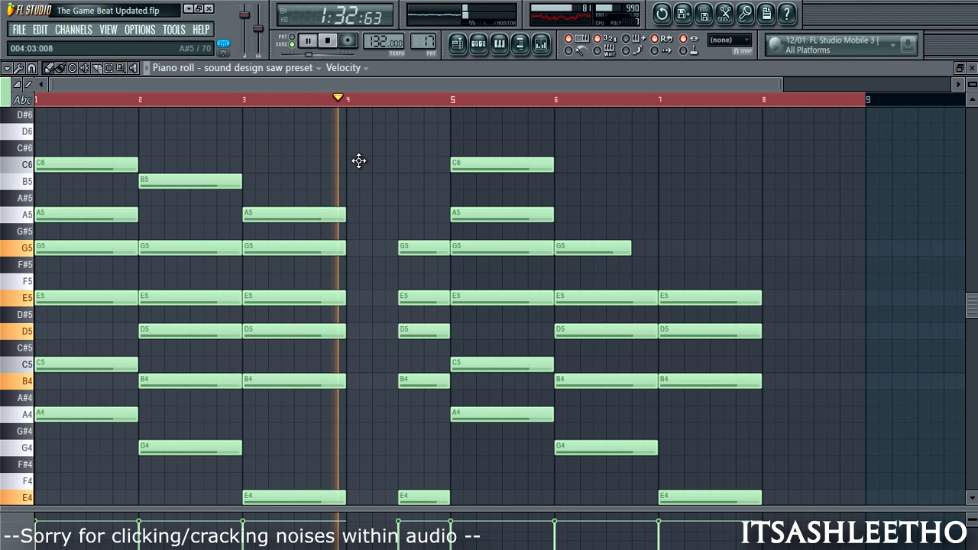
Add a half-bar D6 note above the short chord in the second half of bar 4 and stop playback
{"action": "left_click", "coordinate": [385, 146]}
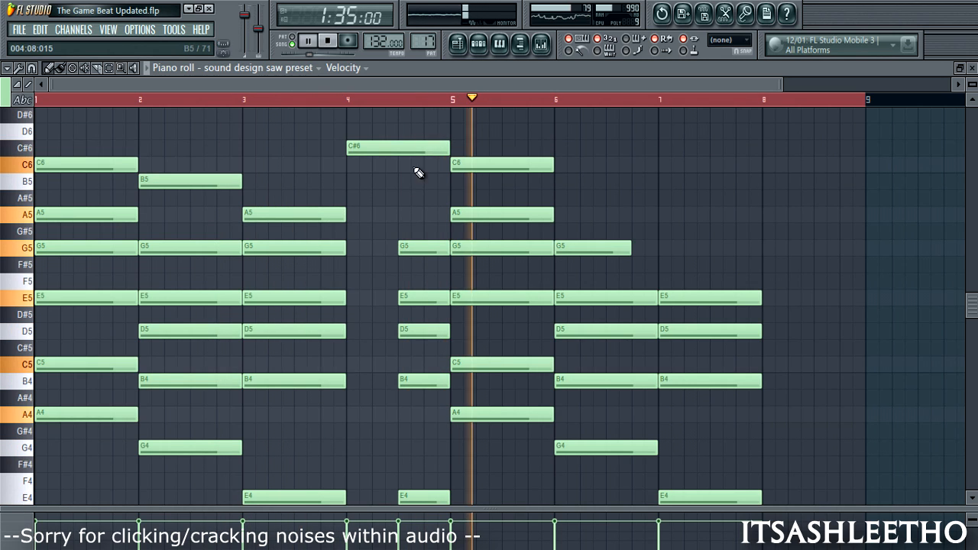
{"action": "left_click_drag", "start_coordinate": [389, 144], "coordinate": [443, 136]}
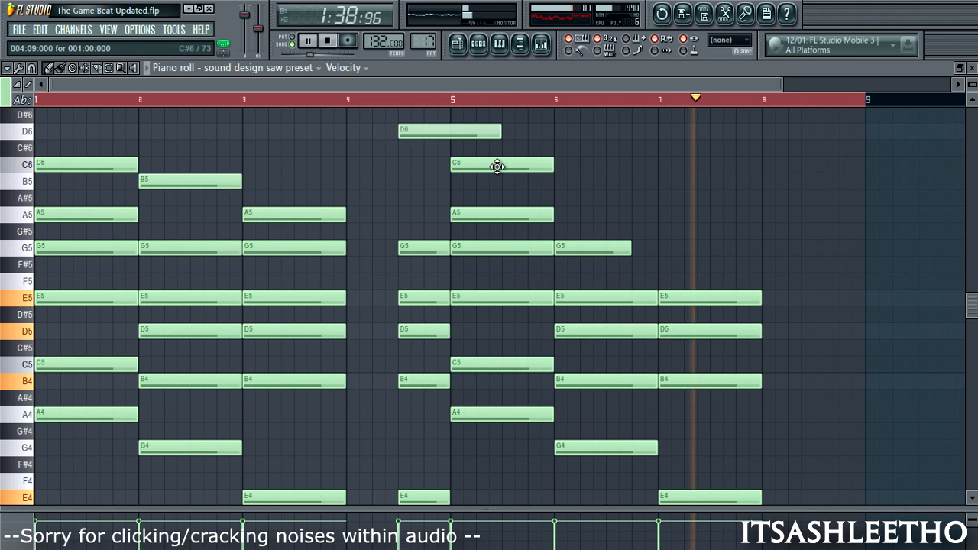
{"action": "left_click_drag", "start_coordinate": [506, 143], "coordinate": [452, 142]}
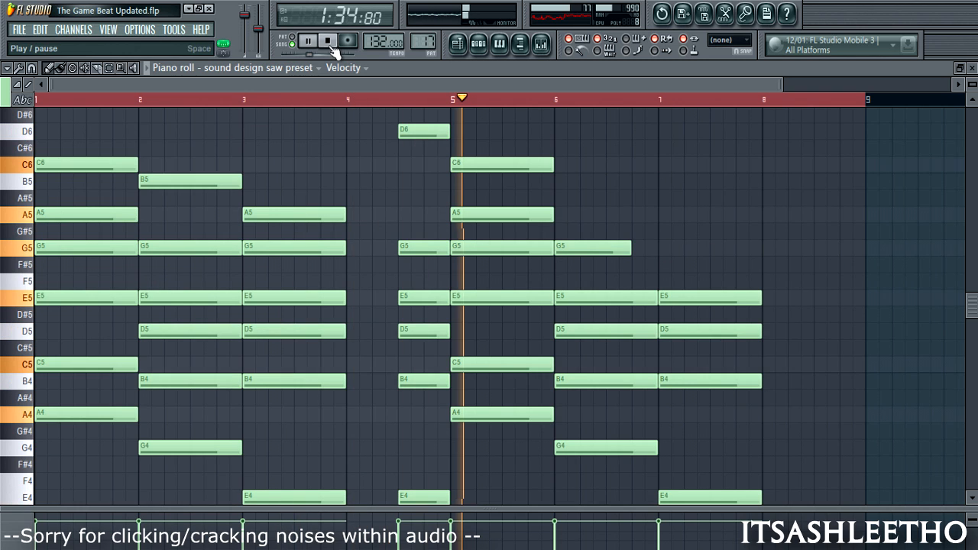
{"action": "key", "text": "space"}
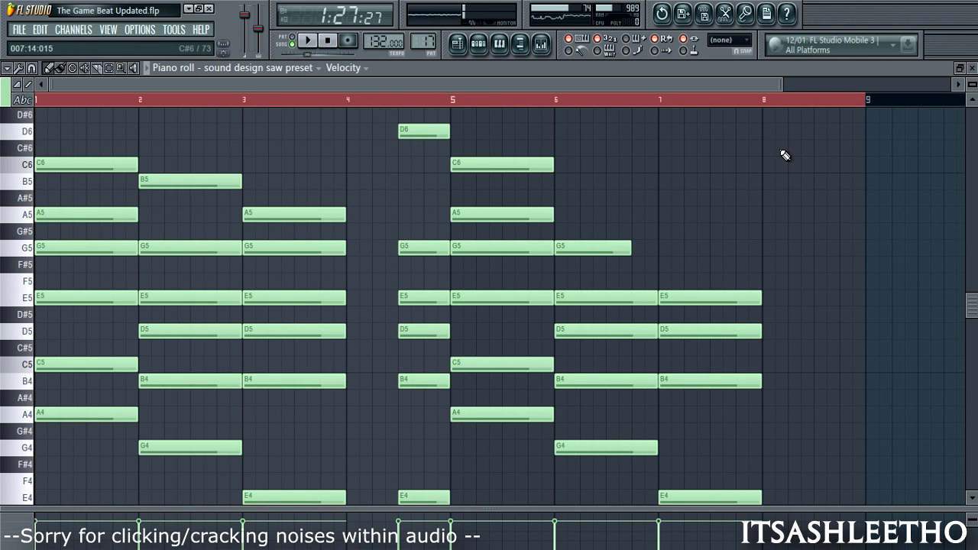
{"action": "left_click_drag", "start_coordinate": [972, 85], "coordinate": [971, 78]}
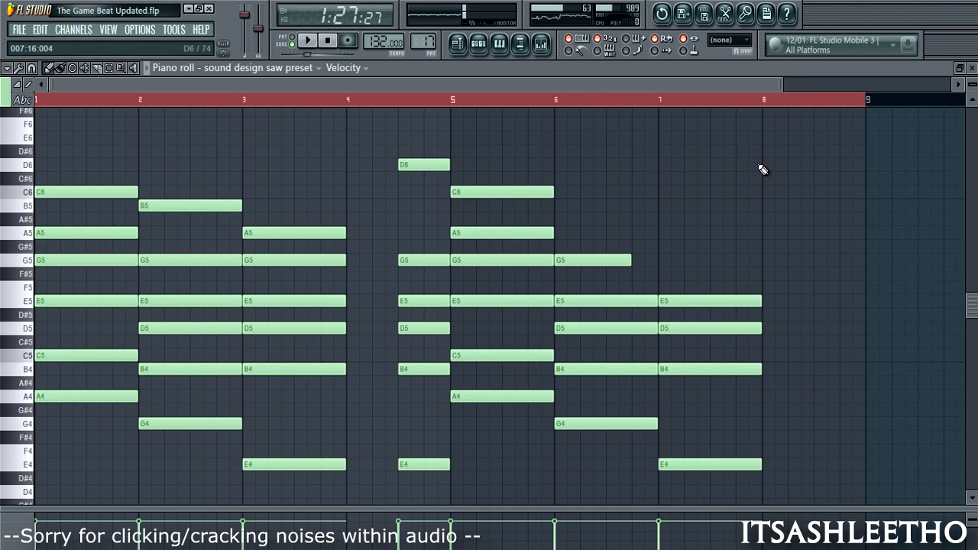
Clear the piano roll time selection, return to the playlist, and clear the Pre Hook selection there
{"action": "key", "text": "ctrl+d"}
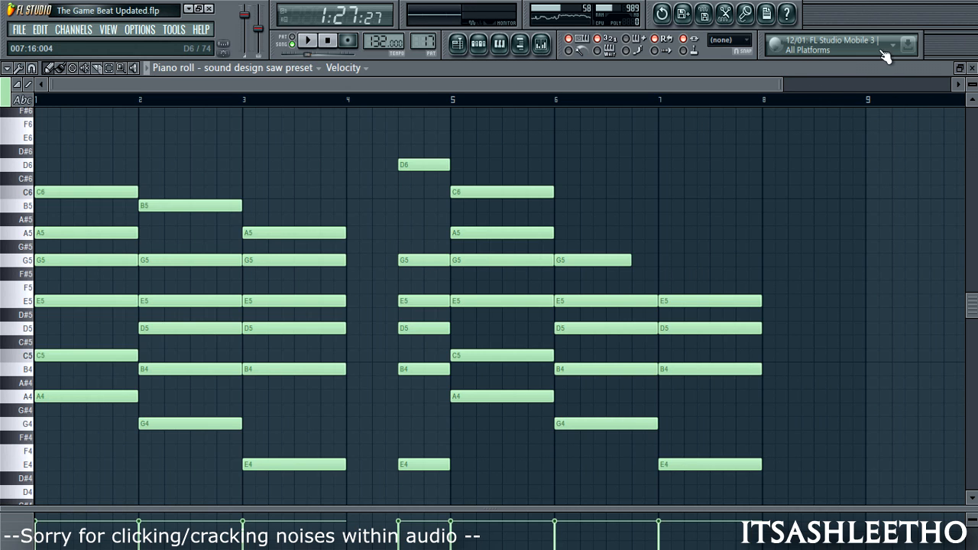
{"action": "left_click", "coordinate": [971, 68]}
{"action": "left_click", "coordinate": [551, 72]}
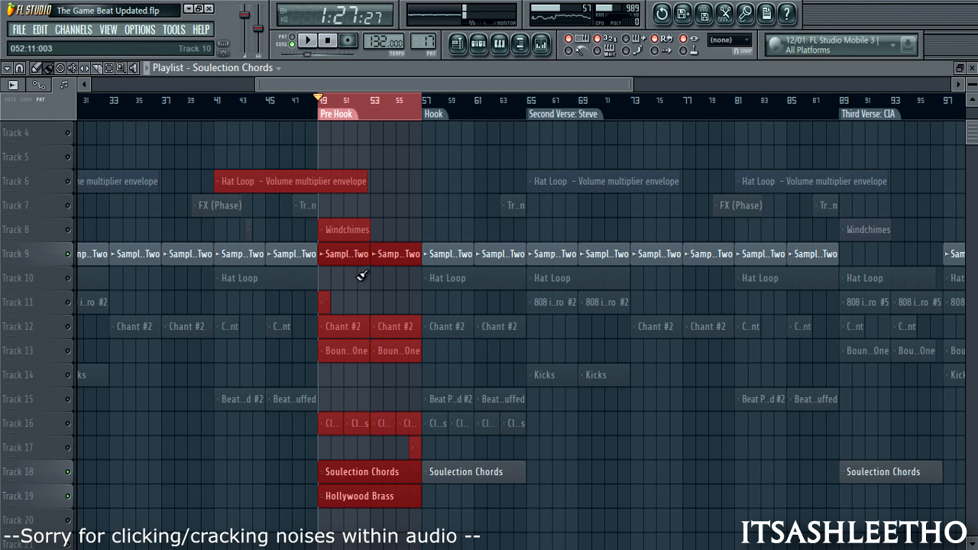
{"action": "left_click", "coordinate": [393, 266]}
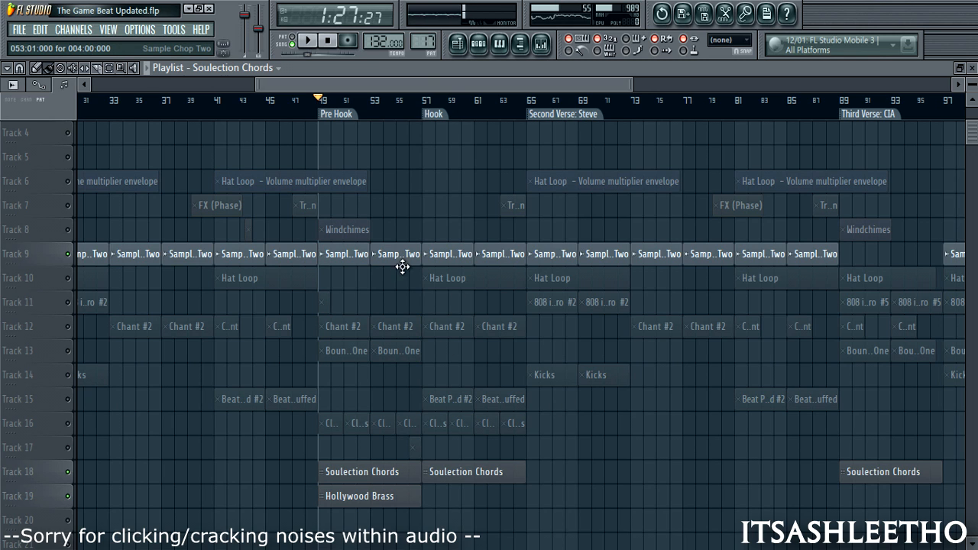
End the solo so that all playlist tracks are unmuted
{"action": "left_click_drag", "start_coordinate": [611, 83], "coordinate": [474, 84]}
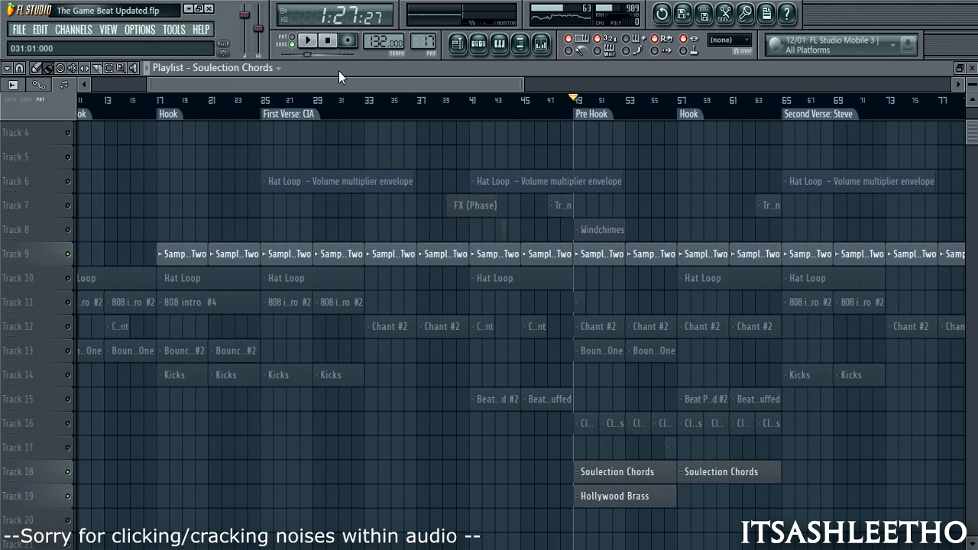
{"action": "left_click_drag", "start_coordinate": [355, 205], "coordinate": [48, 496]}
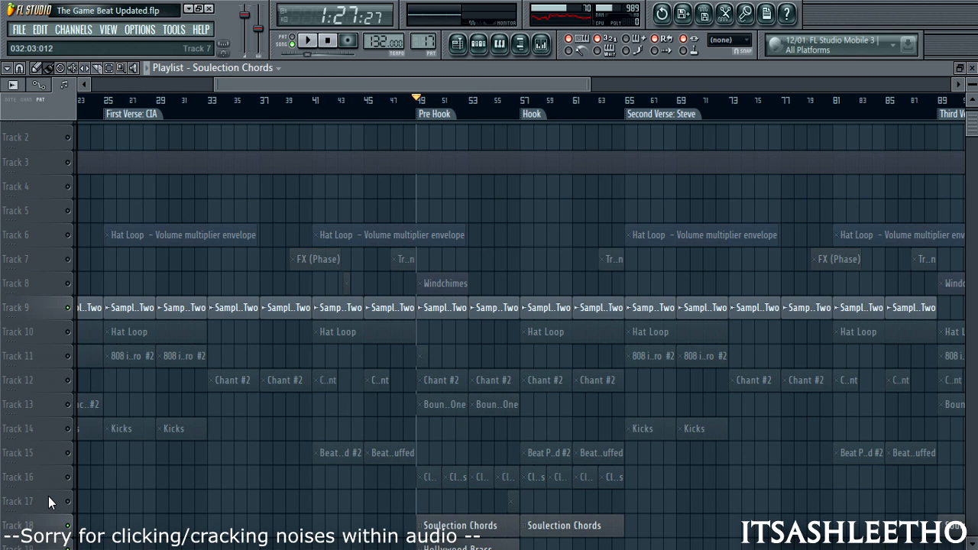
{"action": "right_click", "coordinate": [69, 523]}
{"action": "right_click", "coordinate": [68, 523]}
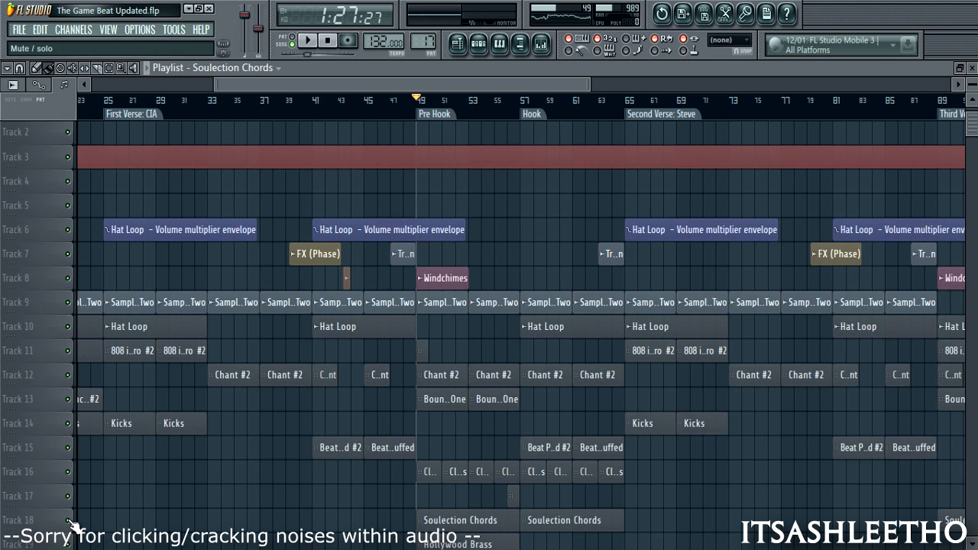
Shrink the playlist track height and play the song from bar 45 into the Pre Hook
{"action": "scroll", "coordinate": [131, 306], "scroll_direction": "up", "scroll_amount": 1}
{"action": "left_click", "coordinate": [366, 100]}
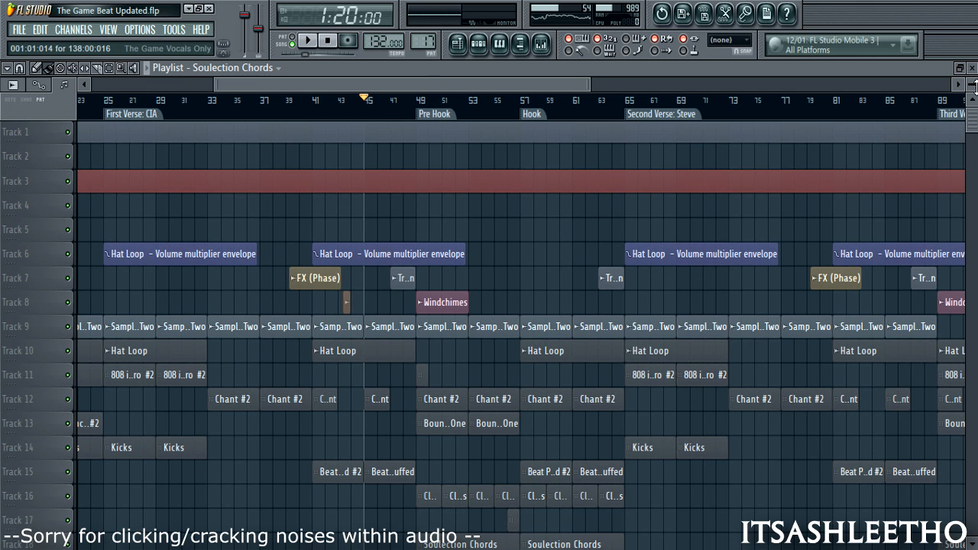
{"action": "left_click_drag", "start_coordinate": [974, 86], "coordinate": [975, 92]}
{"action": "left_click", "coordinate": [308, 41]}
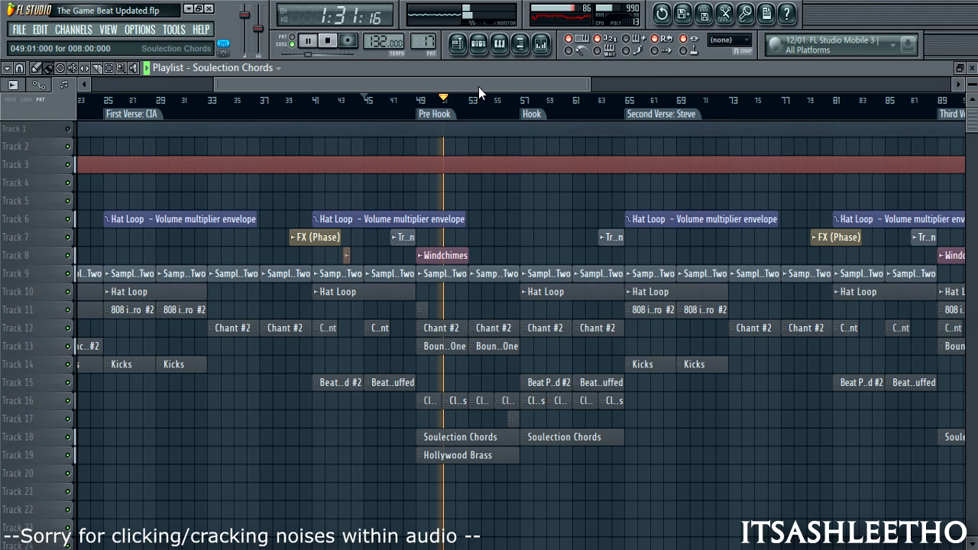
Delete the melody notes D6 in bar 4, A5 in bar 3, B5 in bar 2 and C6 in bar 1 from the Soulection Chords, and return to the playlist
{"action": "key", "text": "F7"}
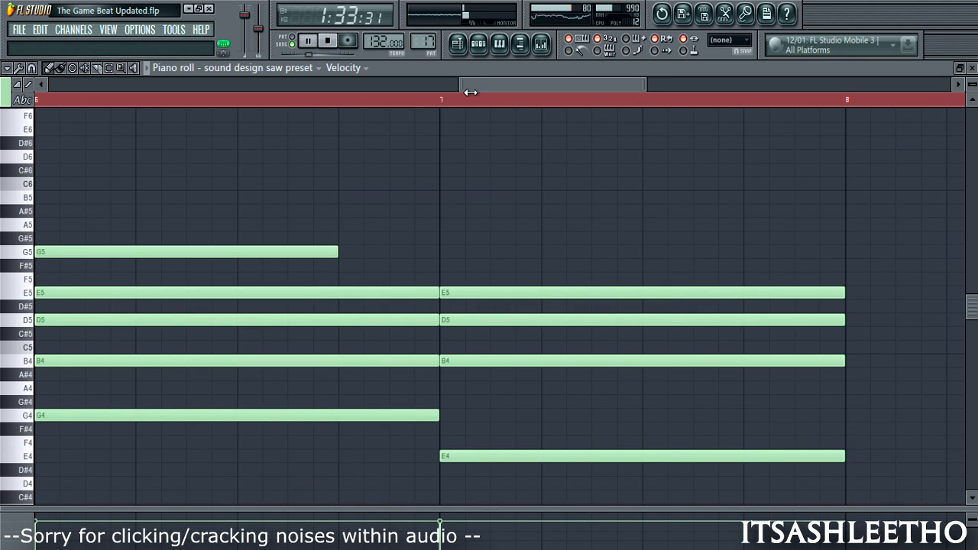
{"action": "left_click_drag", "start_coordinate": [470, 91], "coordinate": [61, 89]}
{"action": "right_click", "coordinate": [504, 157]}
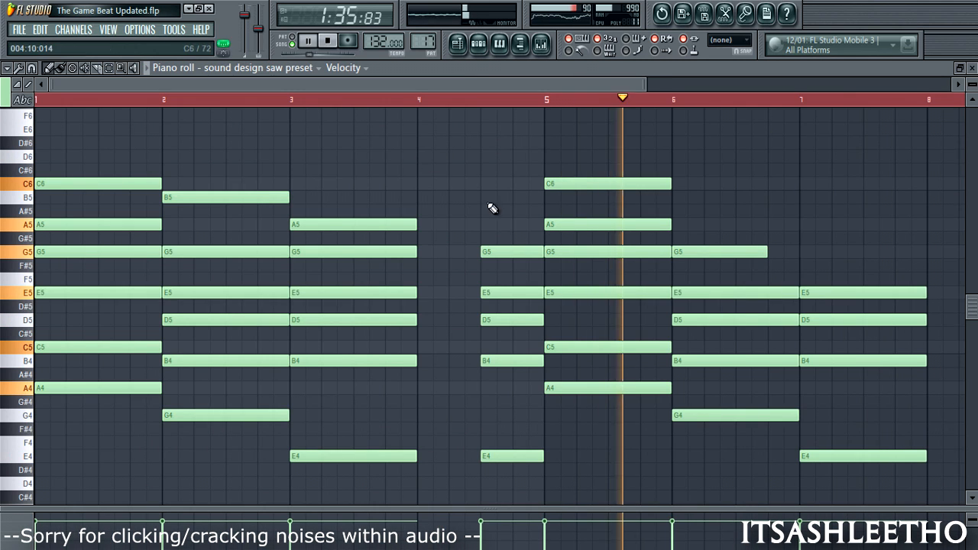
{"action": "right_click", "coordinate": [351, 224]}
{"action": "right_click", "coordinate": [252, 197]}
{"action": "right_click", "coordinate": [148, 185]}
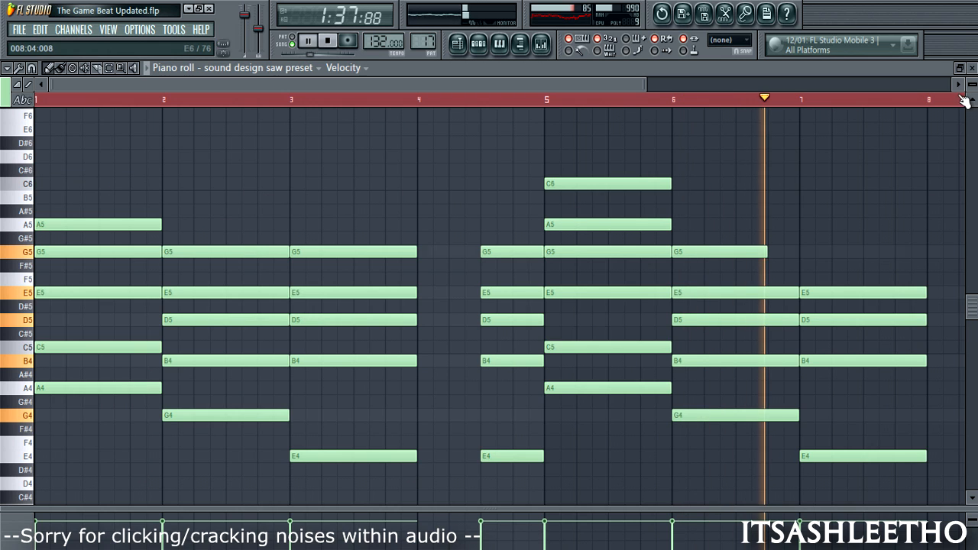
{"action": "key", "text": "Escape"}
{"action": "key", "text": "Escape"}
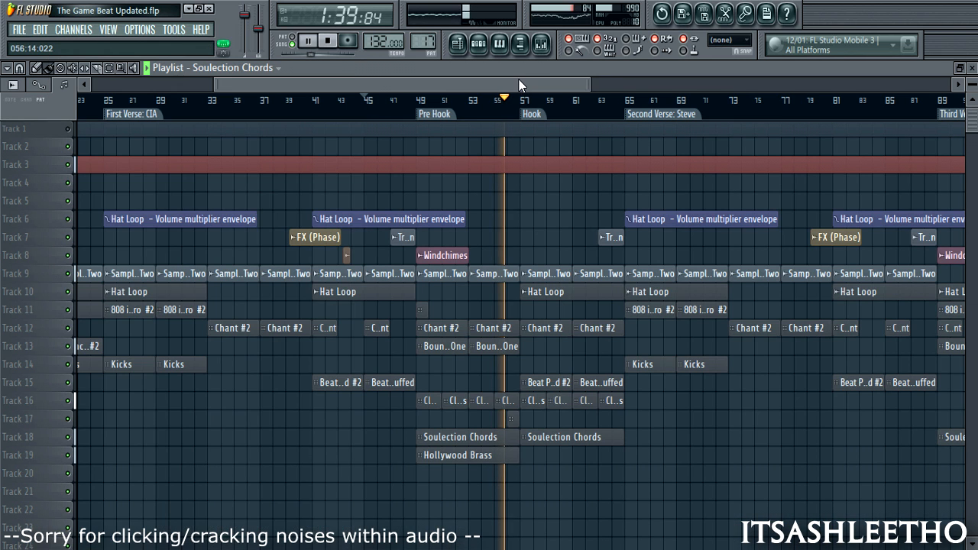
Briefly unmute the vocals on Track 1 during the Hook, and mute them again
{"action": "left_click", "coordinate": [70, 131]}
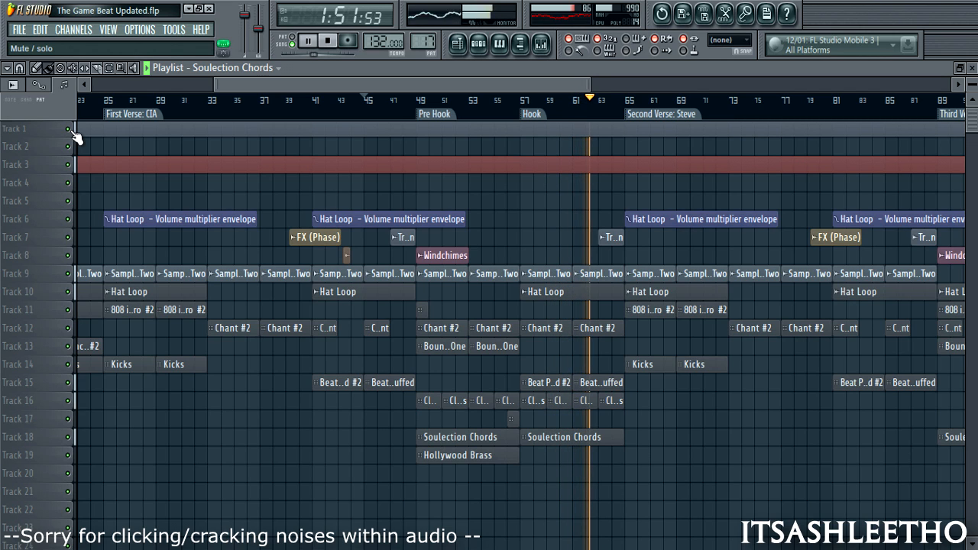
{"action": "left_click", "coordinate": [71, 130]}
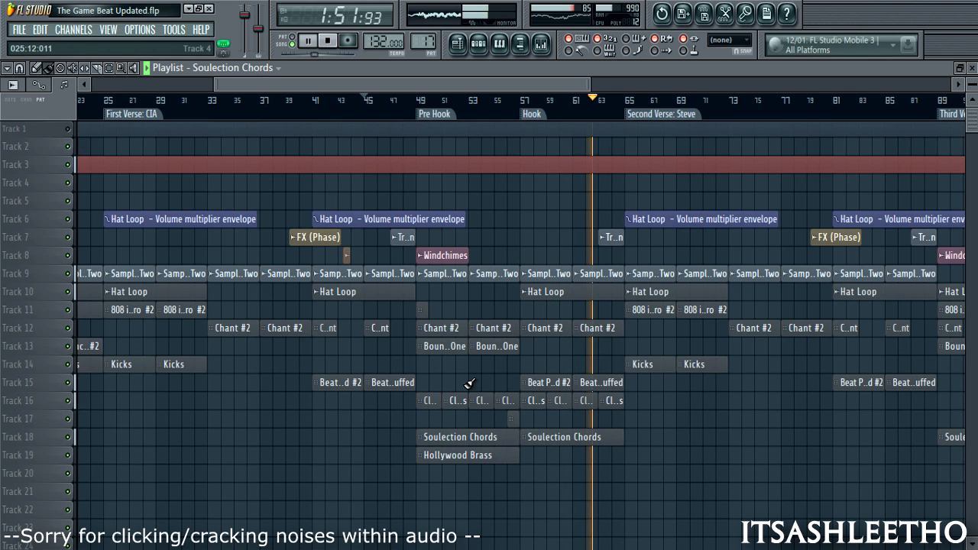
Delete the C6 note at bar 5 of the Soulection Chords and return to the playlist
{"action": "double_click", "coordinate": [585, 450]}
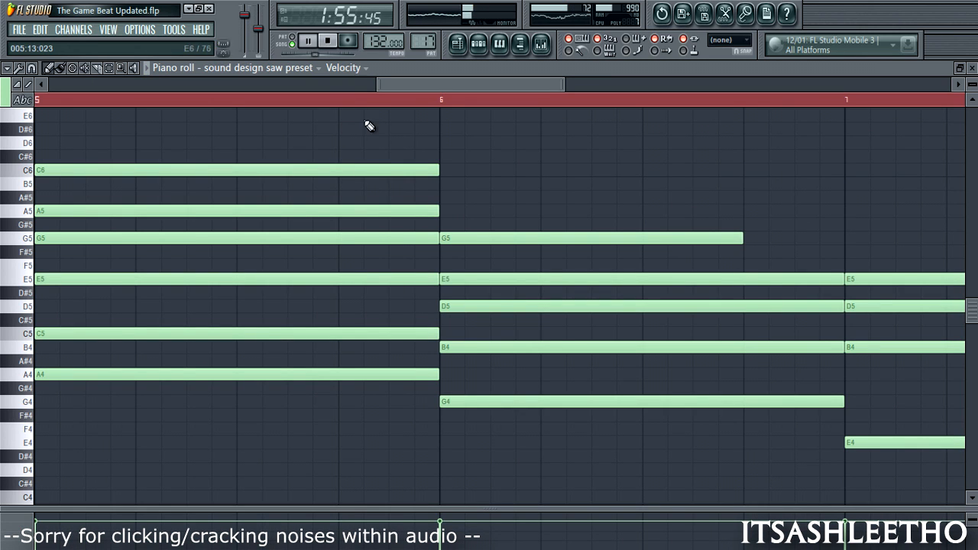
{"action": "scroll", "coordinate": [376, 235], "scroll_direction": "down", "scroll_amount": 3}
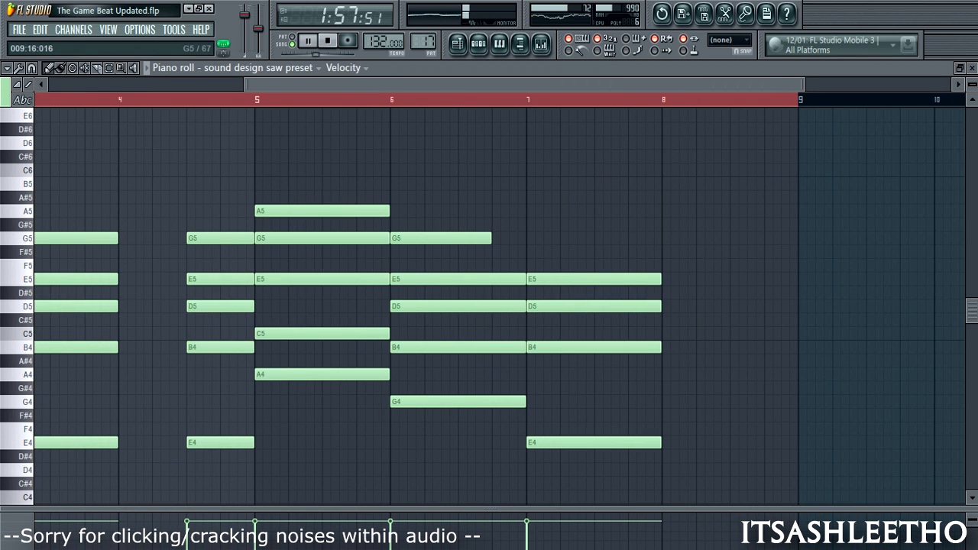
{"action": "key", "text": "F5"}
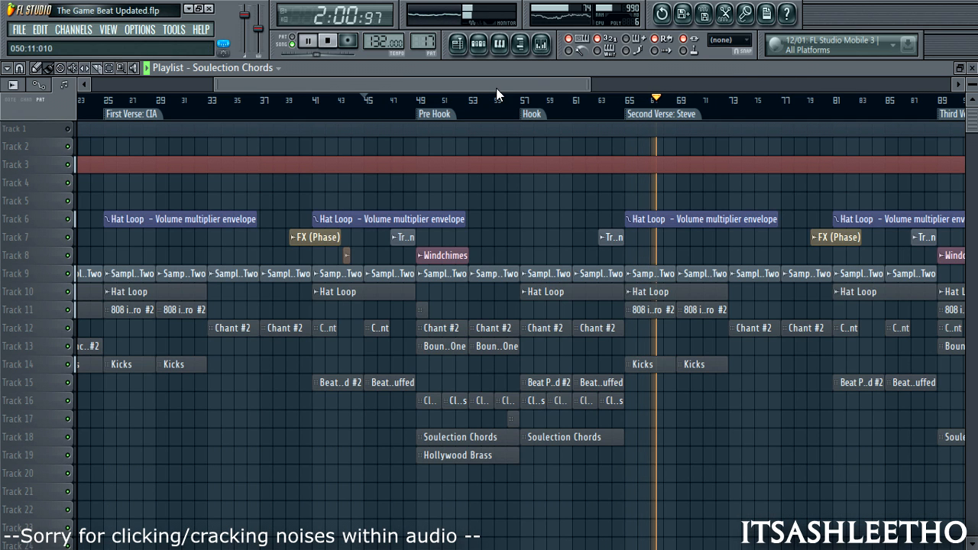
Listen through the Second Verse while muting and unmuting the vocals on Track 1, and stop playback
{"action": "left_click_drag", "start_coordinate": [533, 83], "coordinate": [738, 82]}
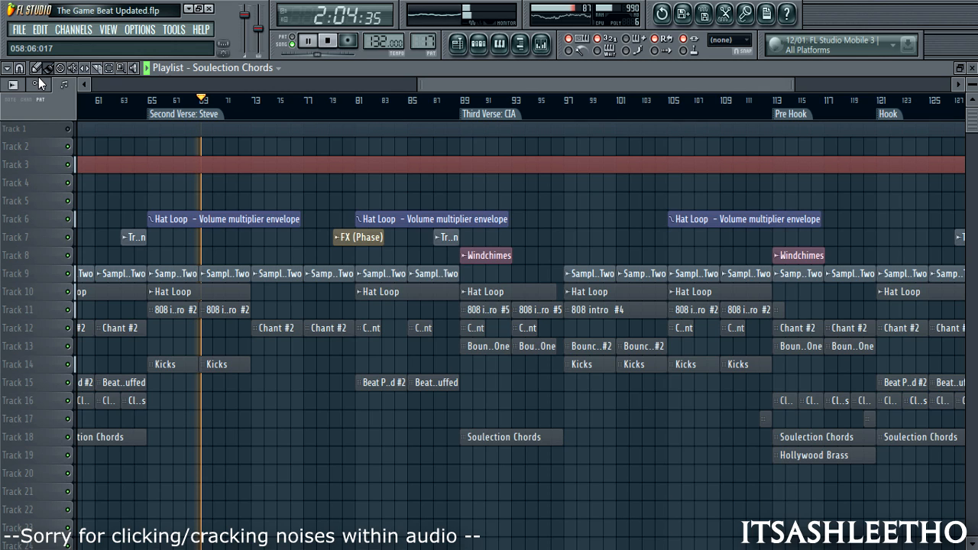
{"action": "left_click_drag", "start_coordinate": [38, 77], "coordinate": [25, 79]}
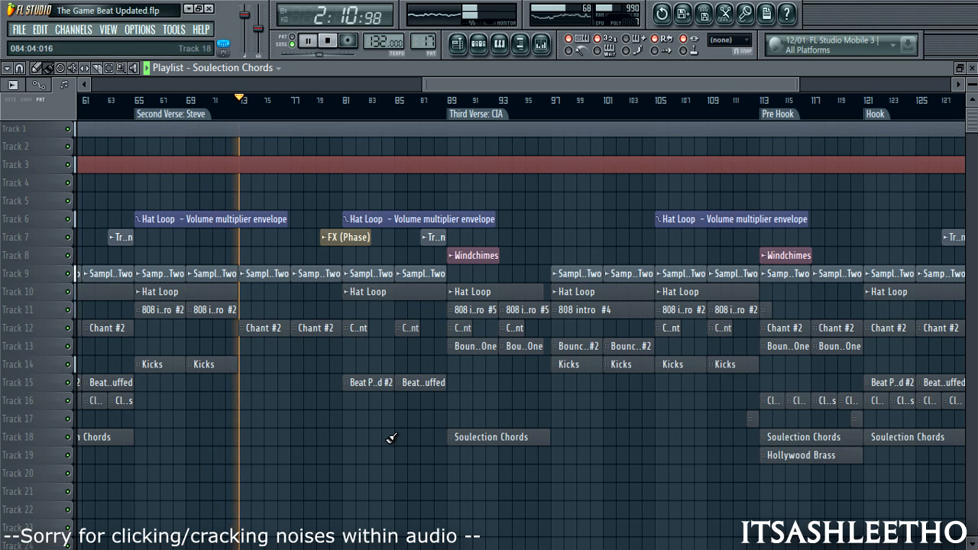
{"action": "left_click", "coordinate": [69, 129]}
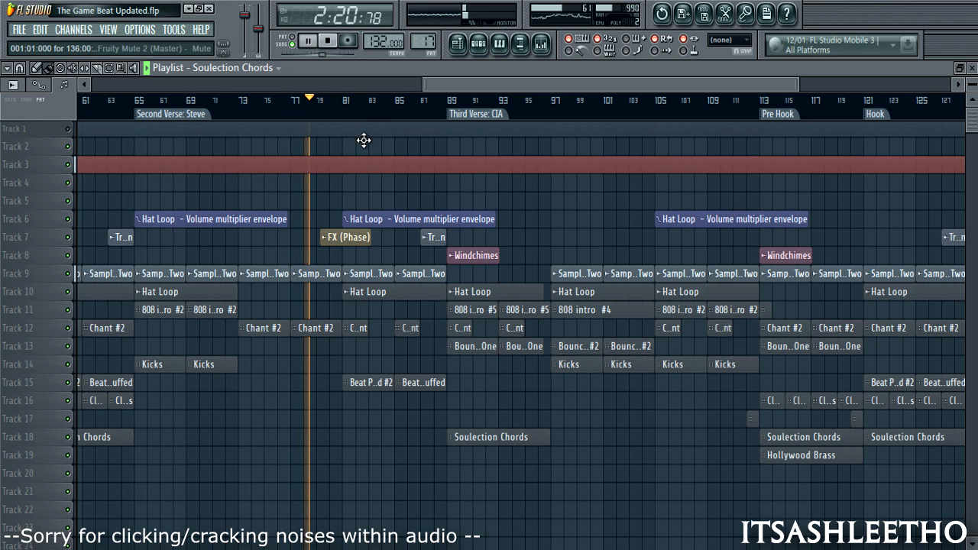
{"action": "left_click", "coordinate": [68, 129]}
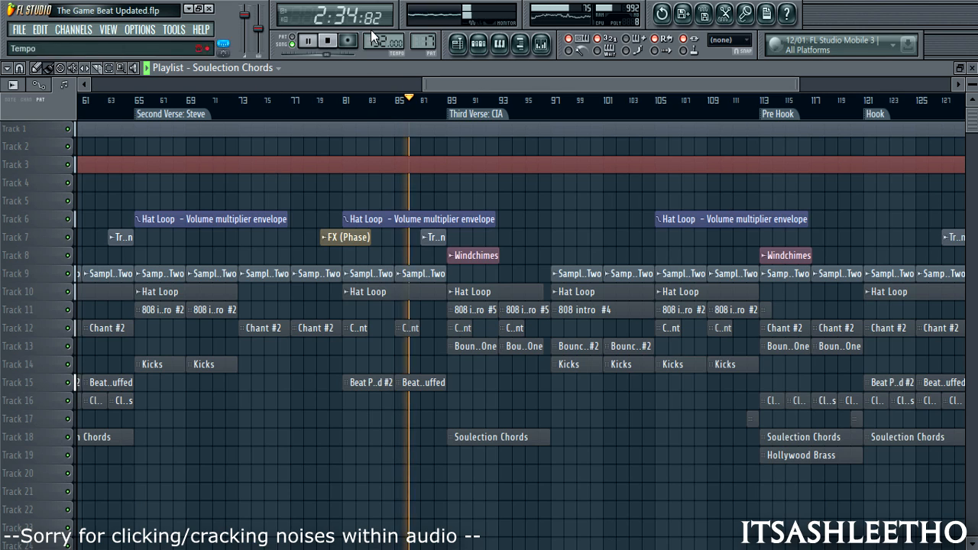
{"action": "left_click", "coordinate": [327, 41]}
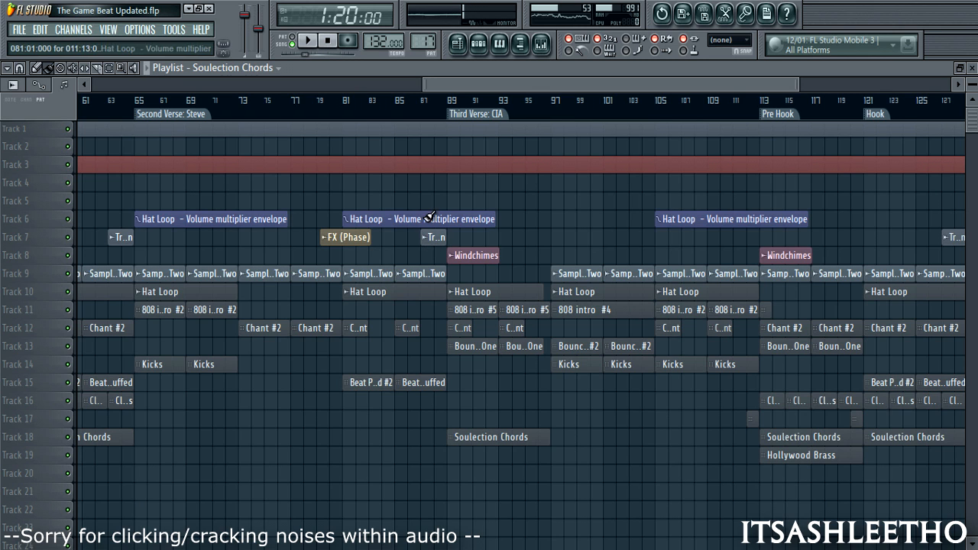
Play the song from bar 85 through the start of the Third Verse and stop playback
{"action": "scroll", "coordinate": [418, 197], "scroll_direction": "down", "scroll_amount": 3}
{"action": "left_click", "coordinate": [218, 103]}
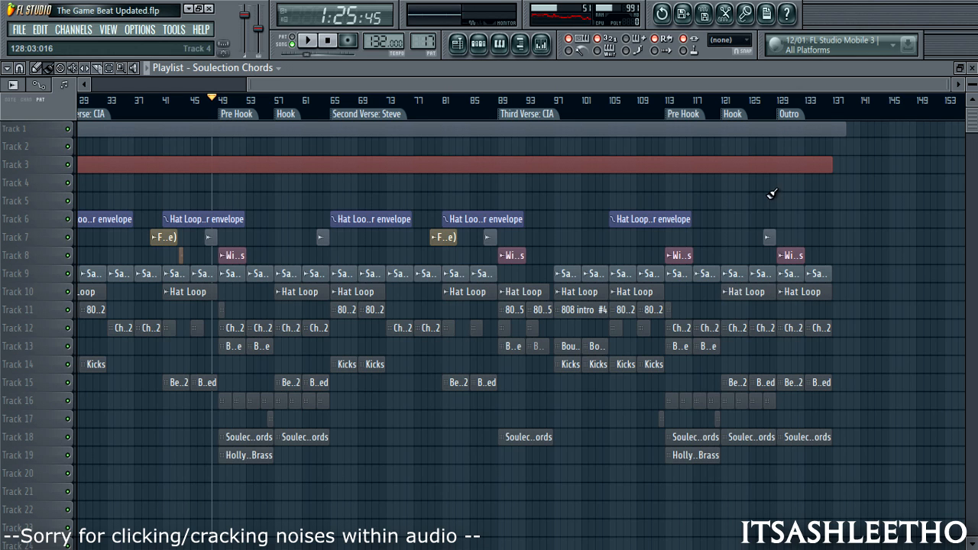
{"action": "scroll", "coordinate": [465, 184], "scroll_direction": "up", "scroll_amount": 3}
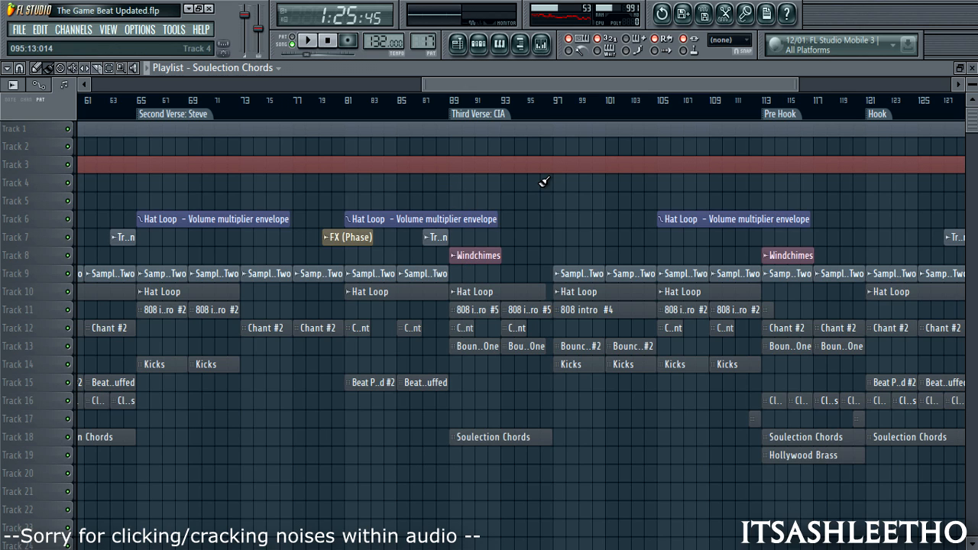
{"action": "scroll", "coordinate": [544, 183], "scroll_direction": "up", "scroll_amount": 2}
{"action": "left_click", "coordinate": [349, 108]}
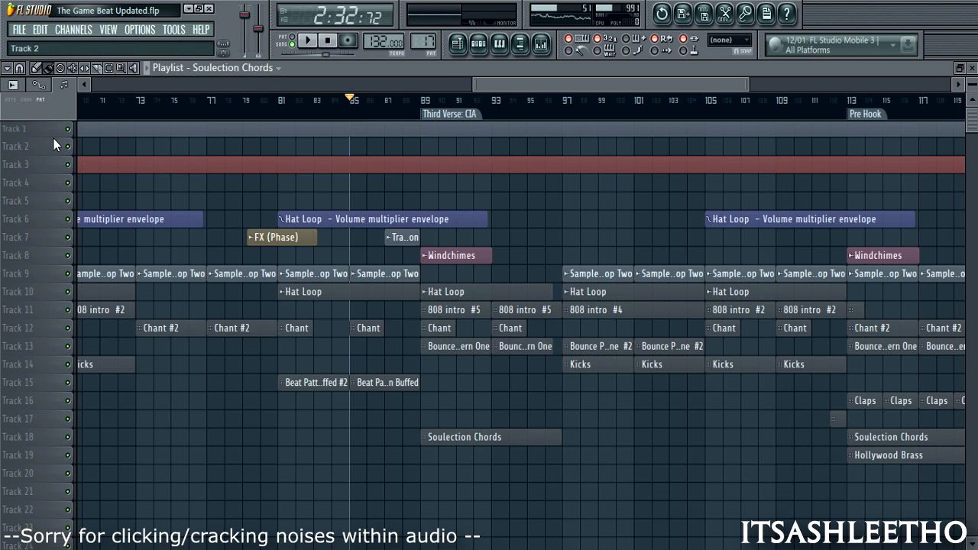
{"action": "key", "text": "space"}
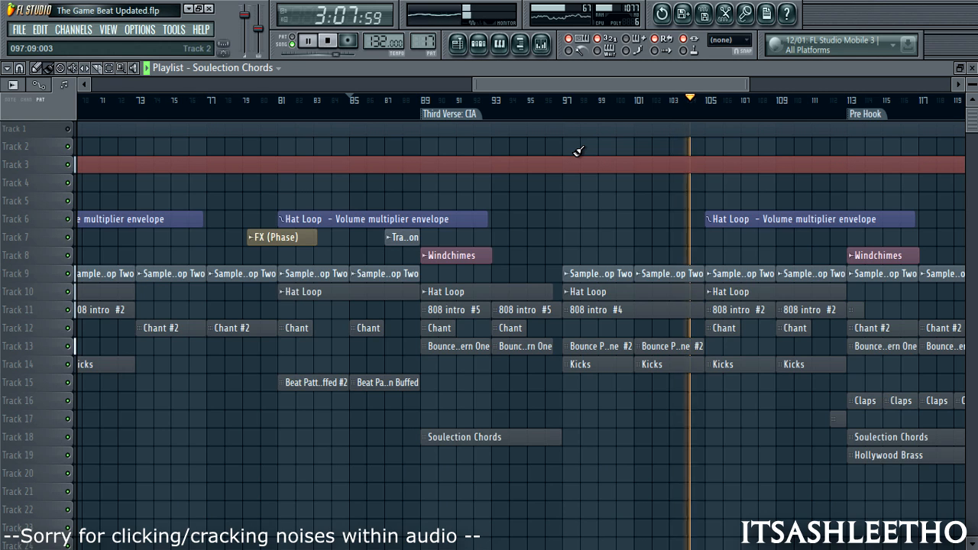
{"action": "key", "text": "space"}
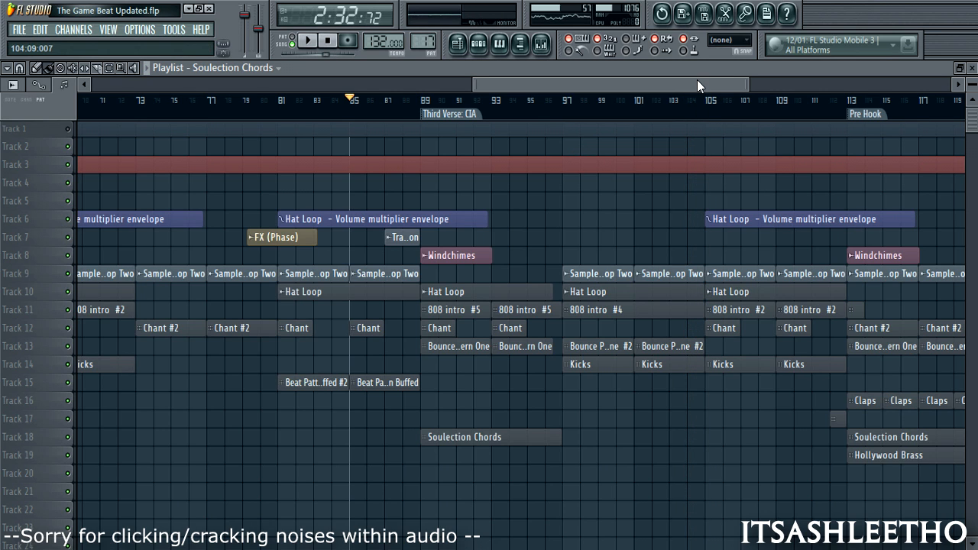
Open and close the mixer, and play the song from the final Hook at bar 121
{"action": "left_click_drag", "start_coordinate": [697, 84], "coordinate": [821, 84]}
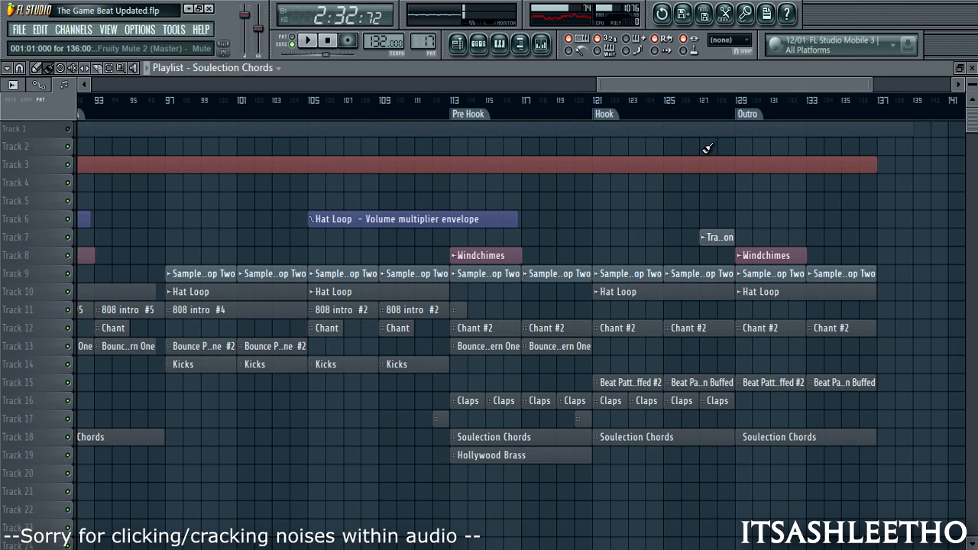
{"action": "left_click_drag", "start_coordinate": [638, 82], "coordinate": [664, 87]}
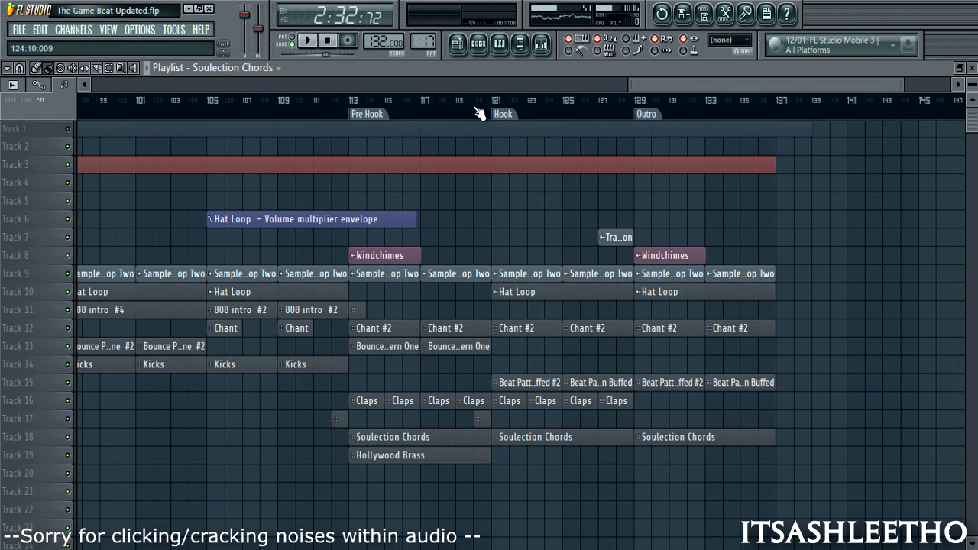
{"action": "left_click", "coordinate": [599, 111]}
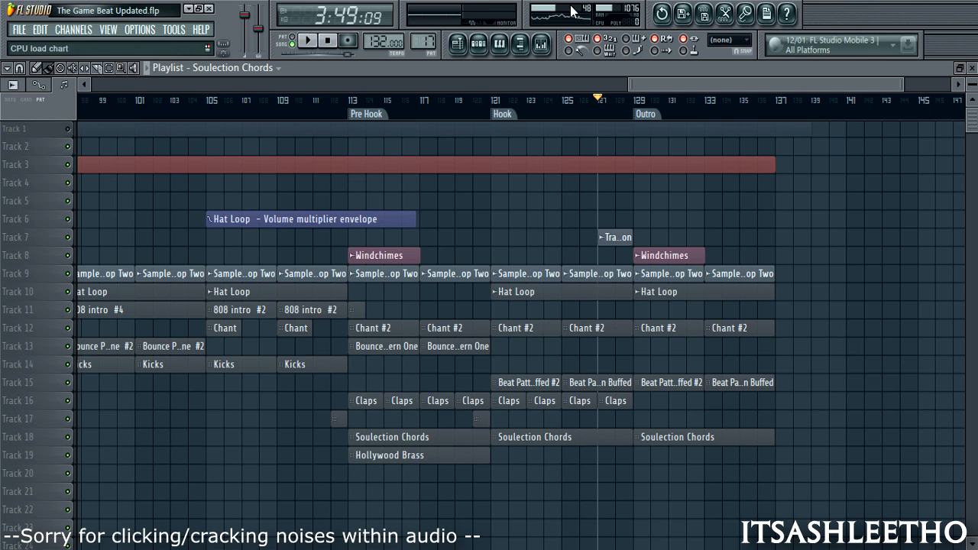
{"action": "left_click", "coordinate": [540, 44]}
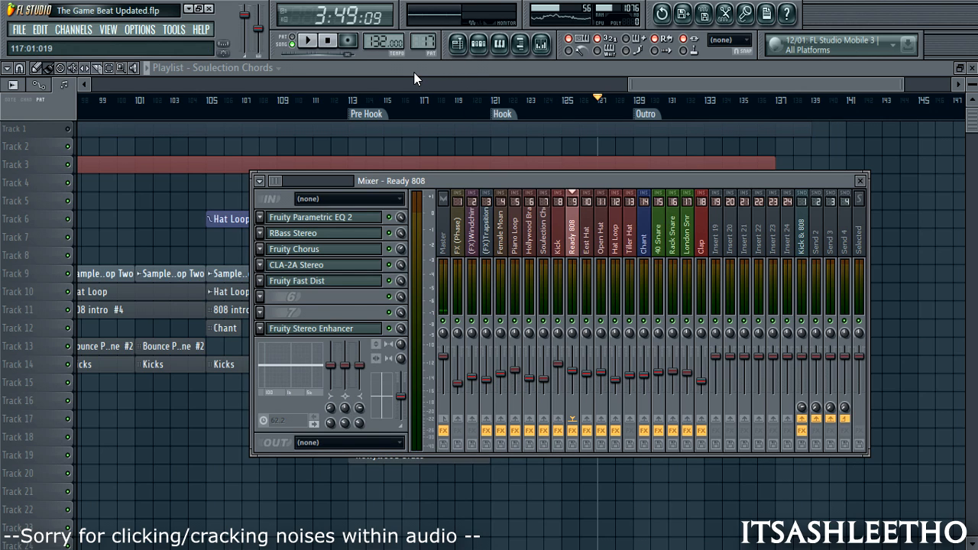
{"action": "key", "text": "F9"}
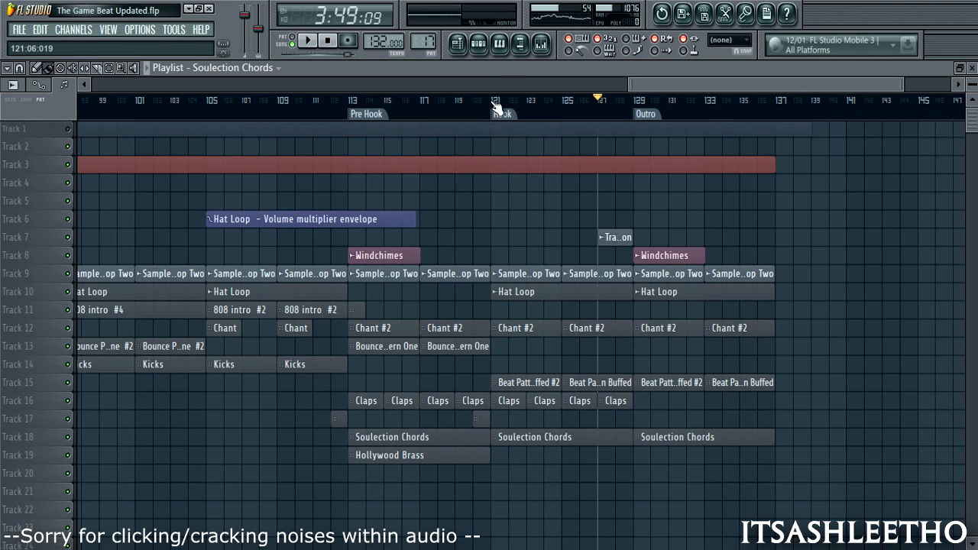
{"action": "left_click", "coordinate": [493, 100]}
{"action": "left_click", "coordinate": [309, 41]}
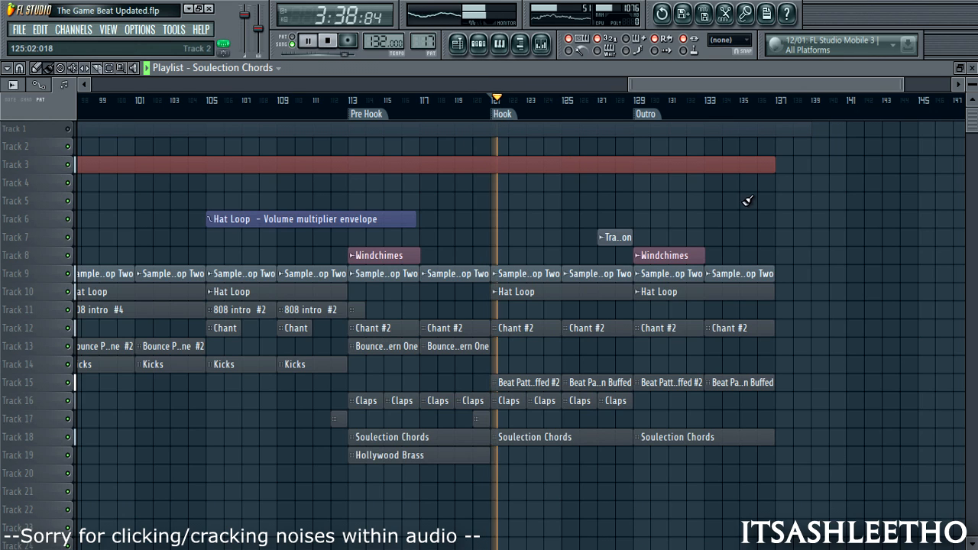